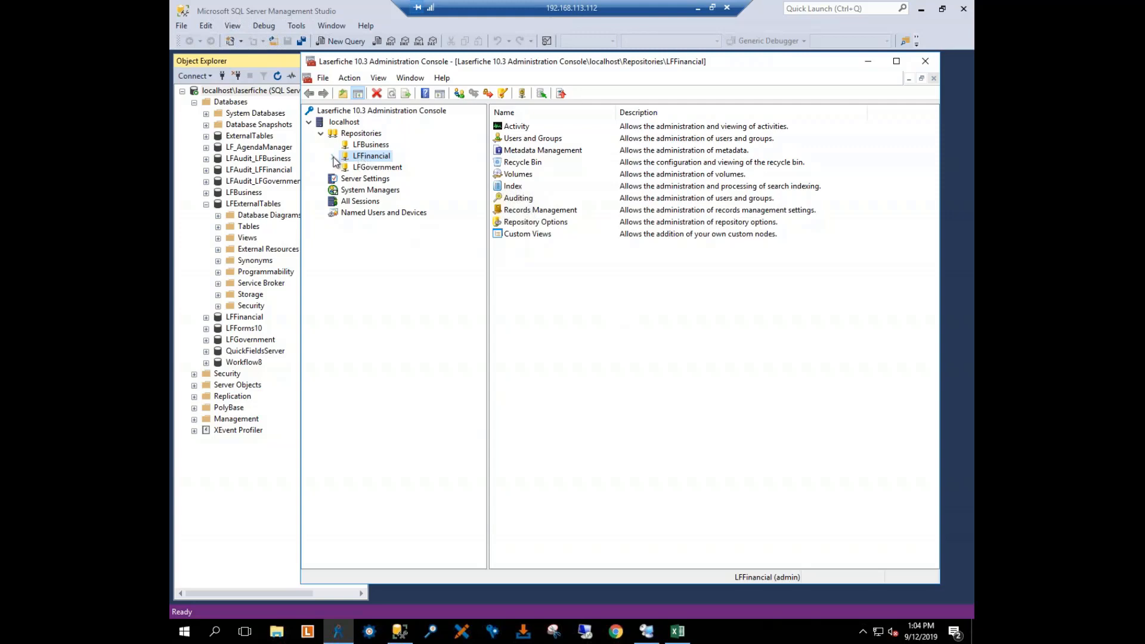
# Step: Open the list of templates under Metadata Management in the LFFinancial repository
pyautogui.click(333, 157)
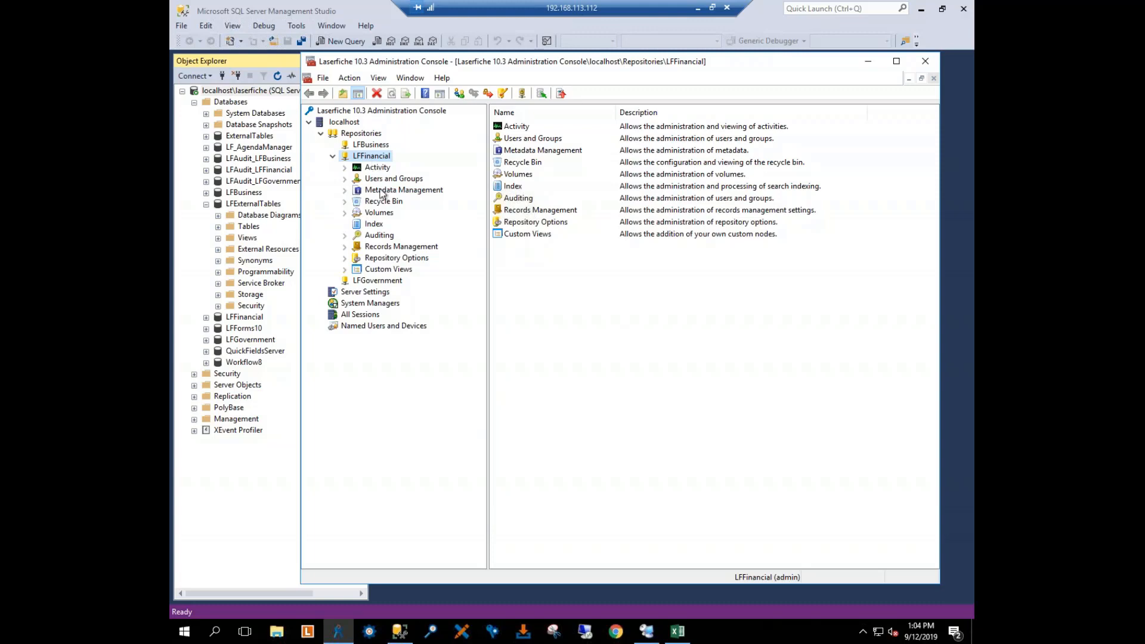
pyautogui.click(344, 191)
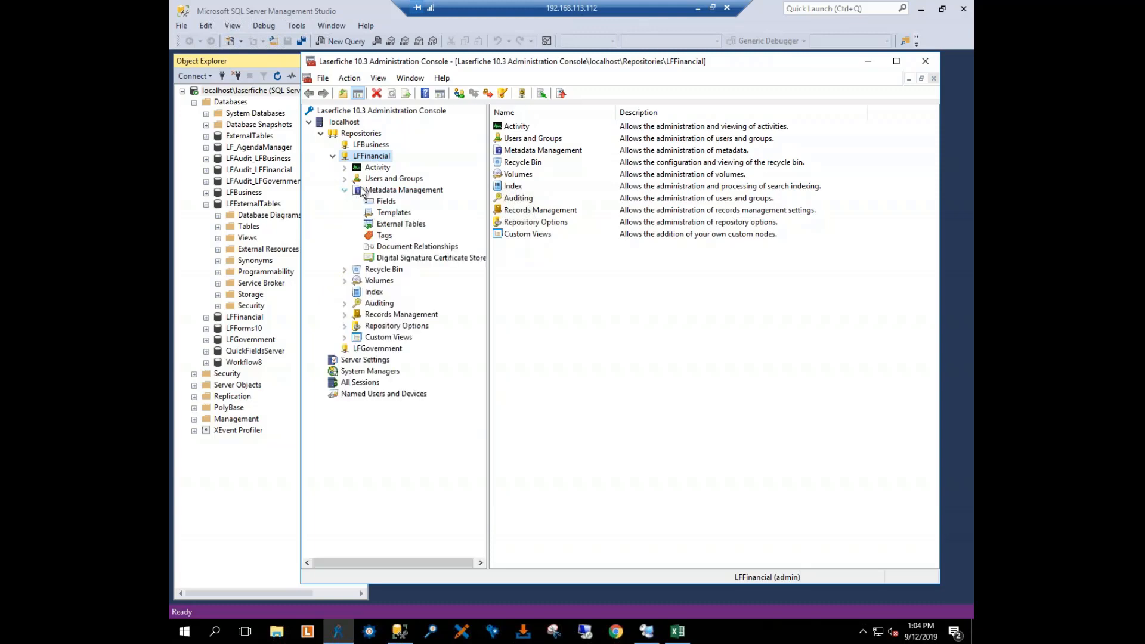
pyautogui.click(393, 191)
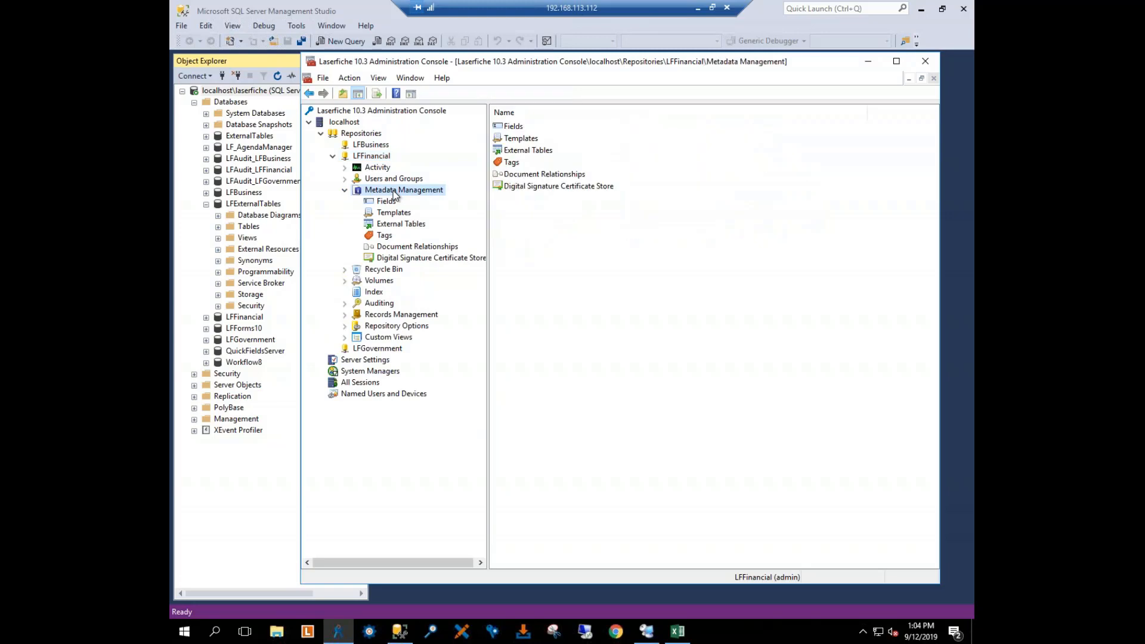
pyautogui.click(392, 212)
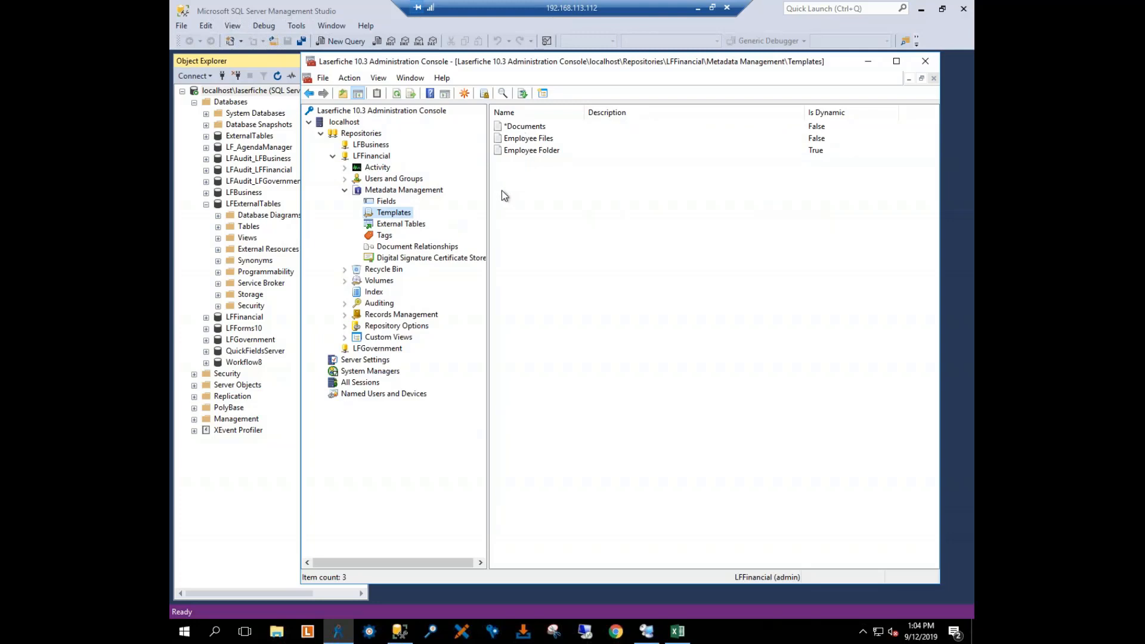
# Step: Start a new template in the LFFinancial repository and name it Classes
pyautogui.rightClick(553, 206)
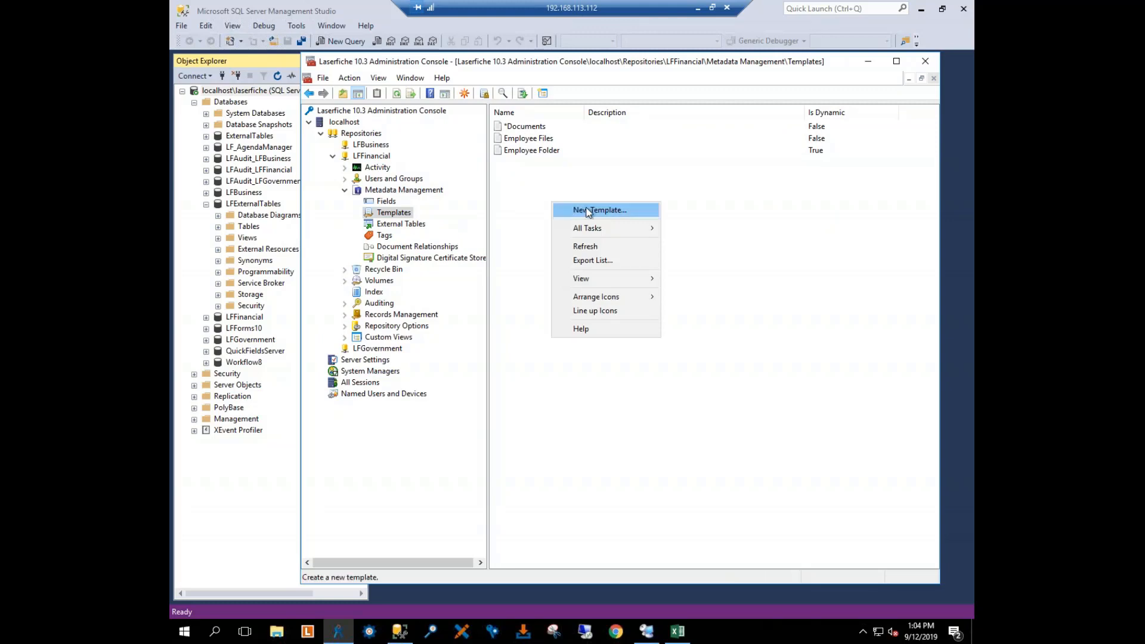
pyautogui.click(563, 210)
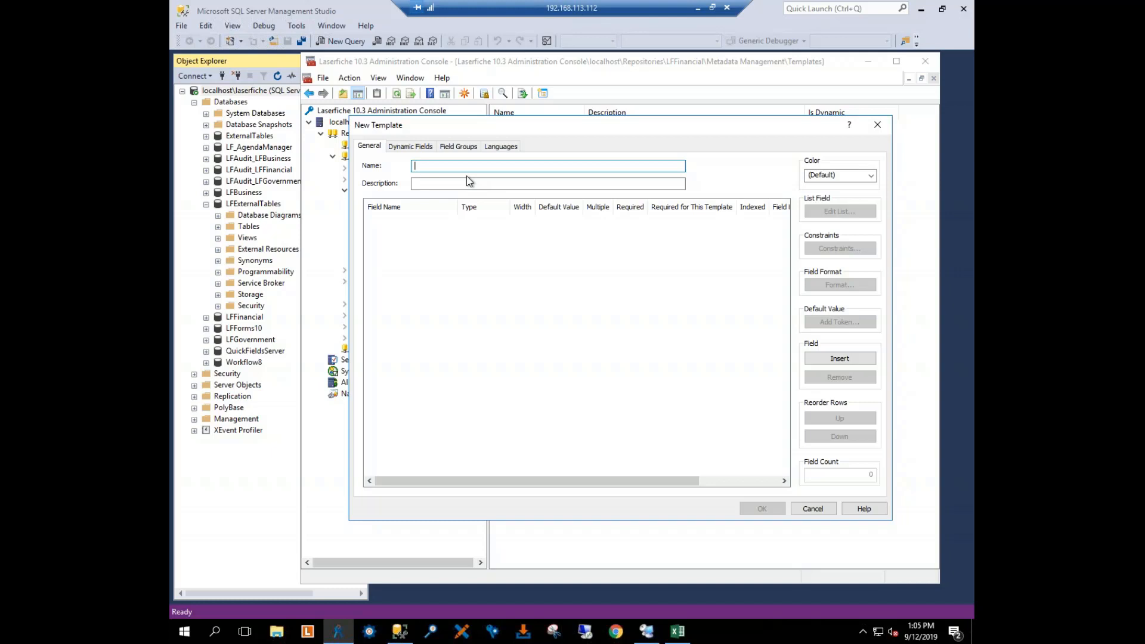
pyautogui.write('Classes')
pyautogui.press('Tab')
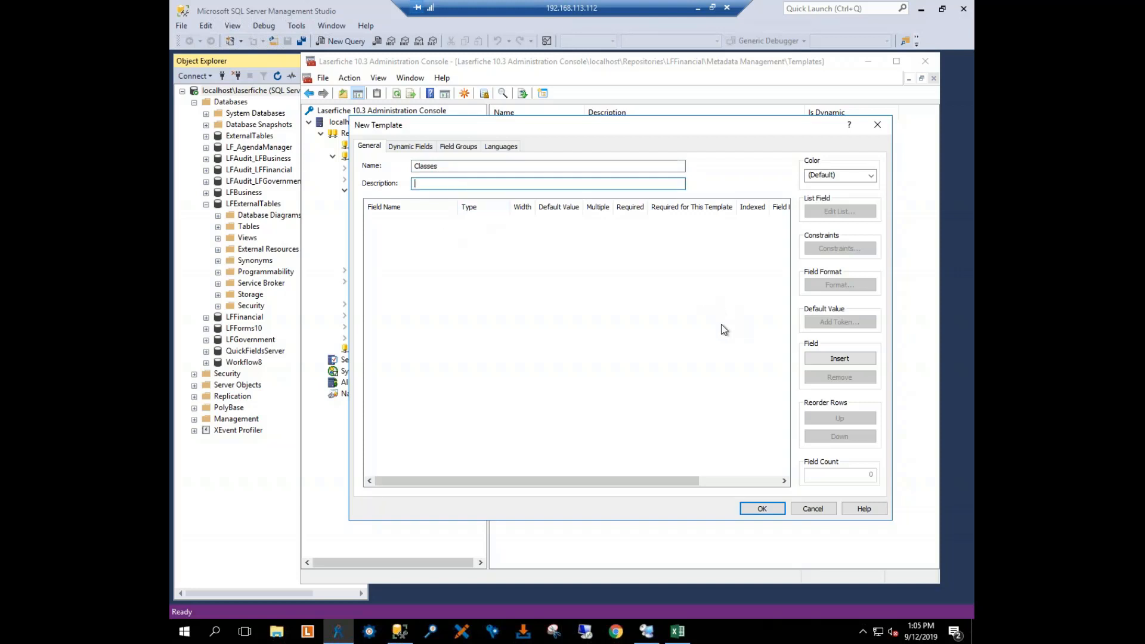
# Step: Insert the existing Term and Subject fields as the first two fields of the Classes template
pyautogui.click(828, 361)
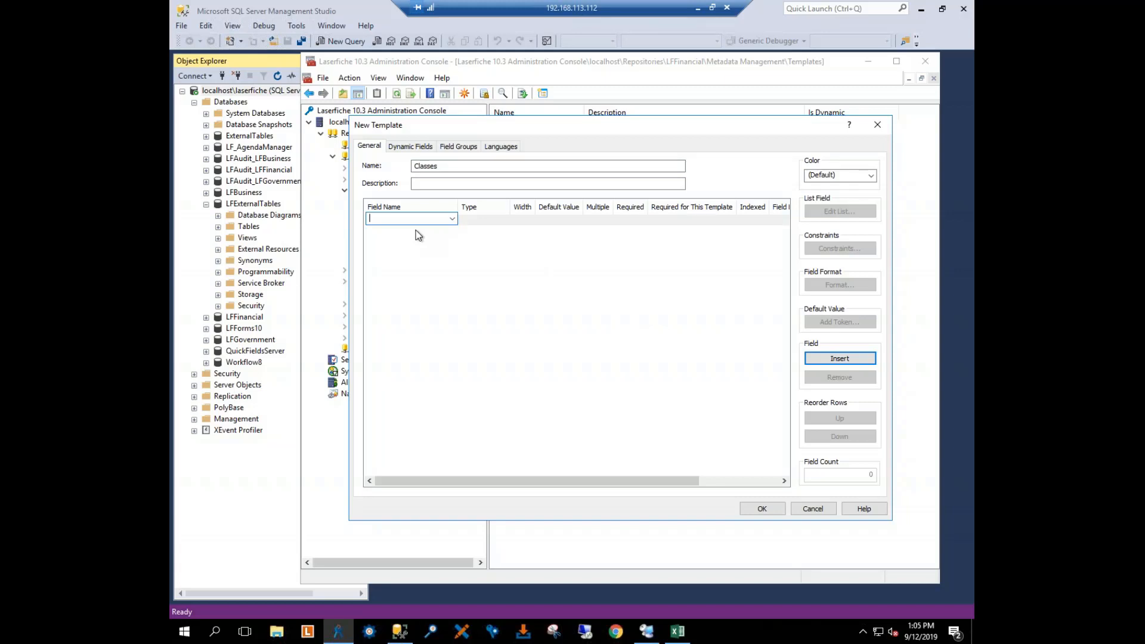
pyautogui.click(452, 219)
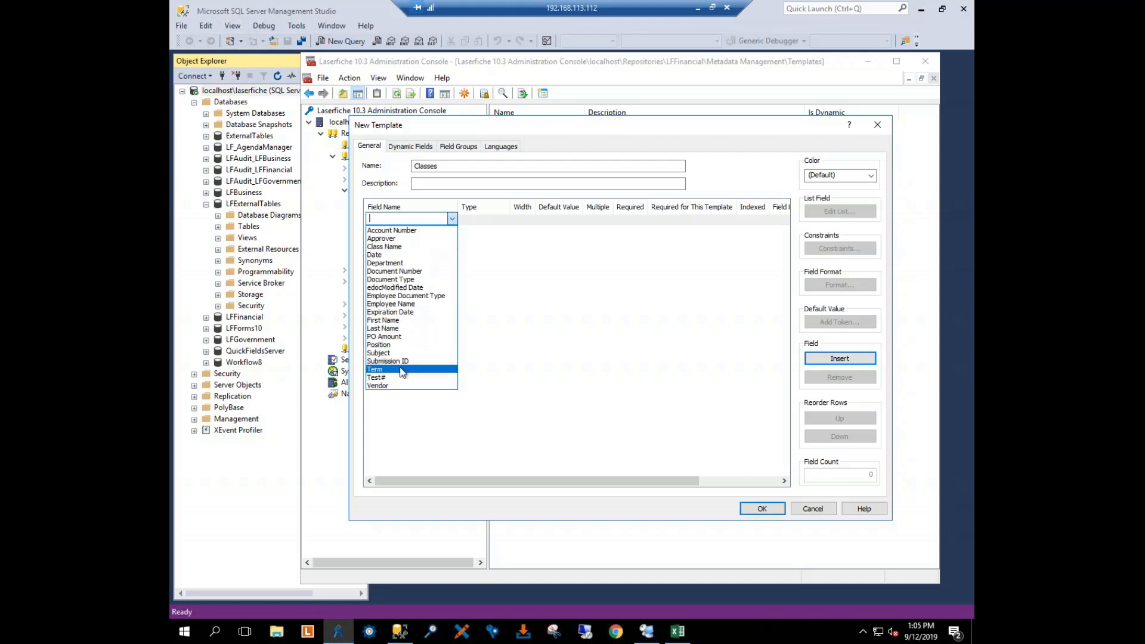
pyautogui.click(401, 370)
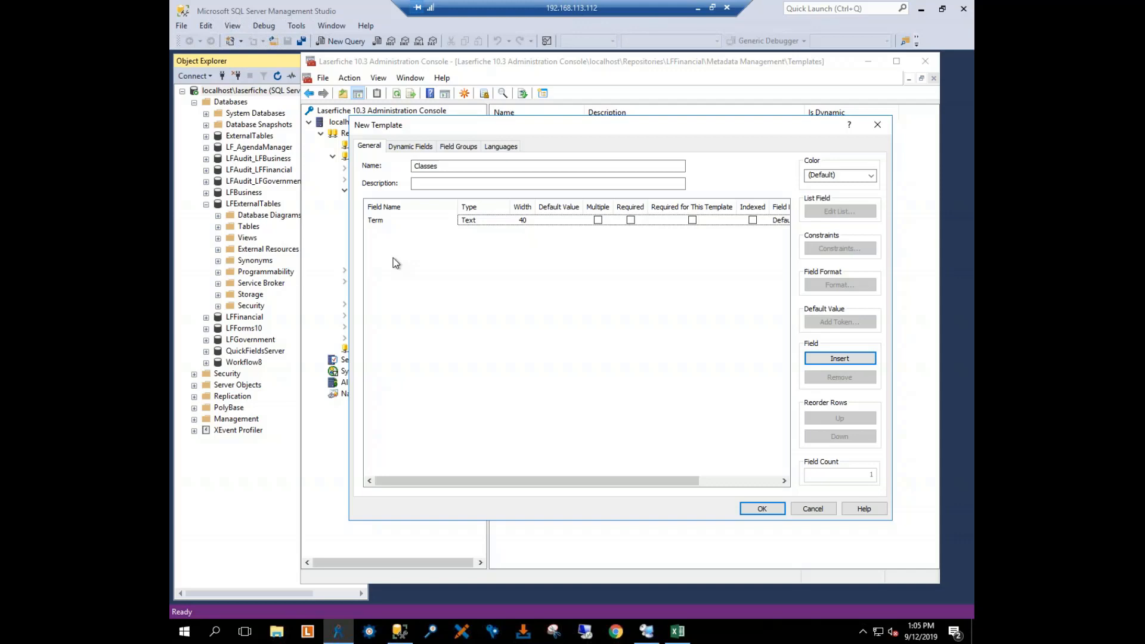
pyautogui.click(404, 233)
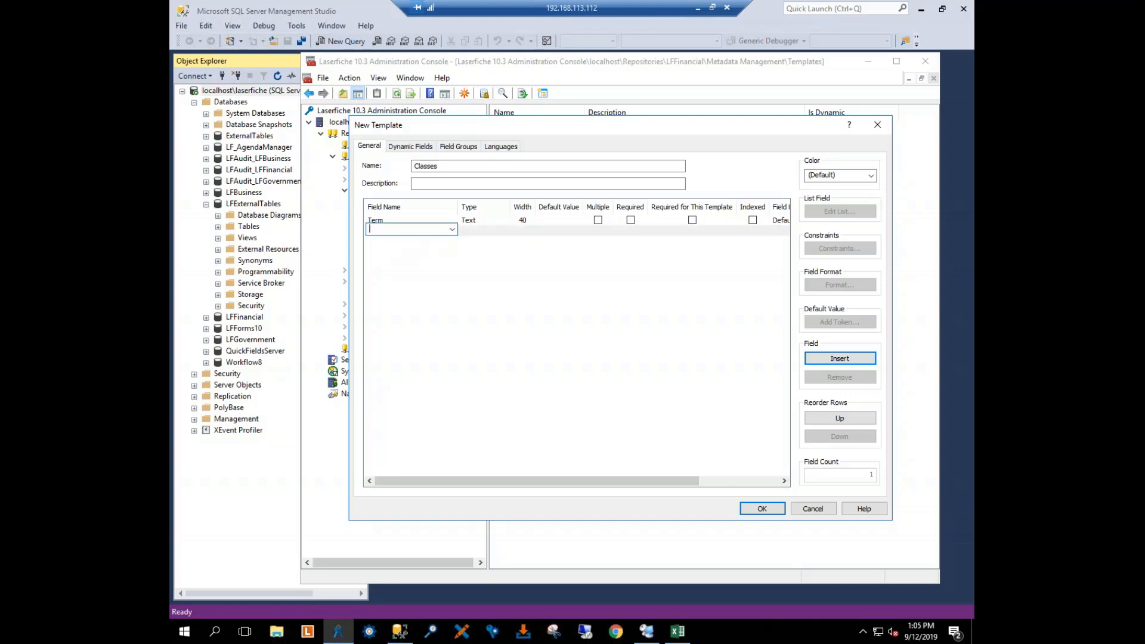
pyautogui.click(452, 229)
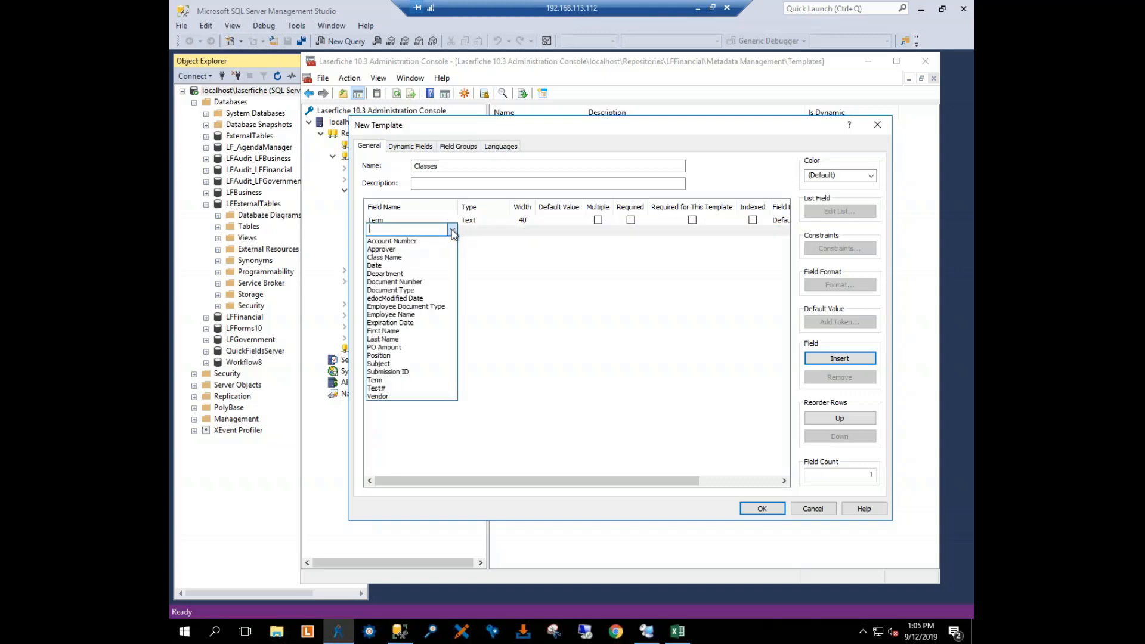
pyautogui.click(381, 364)
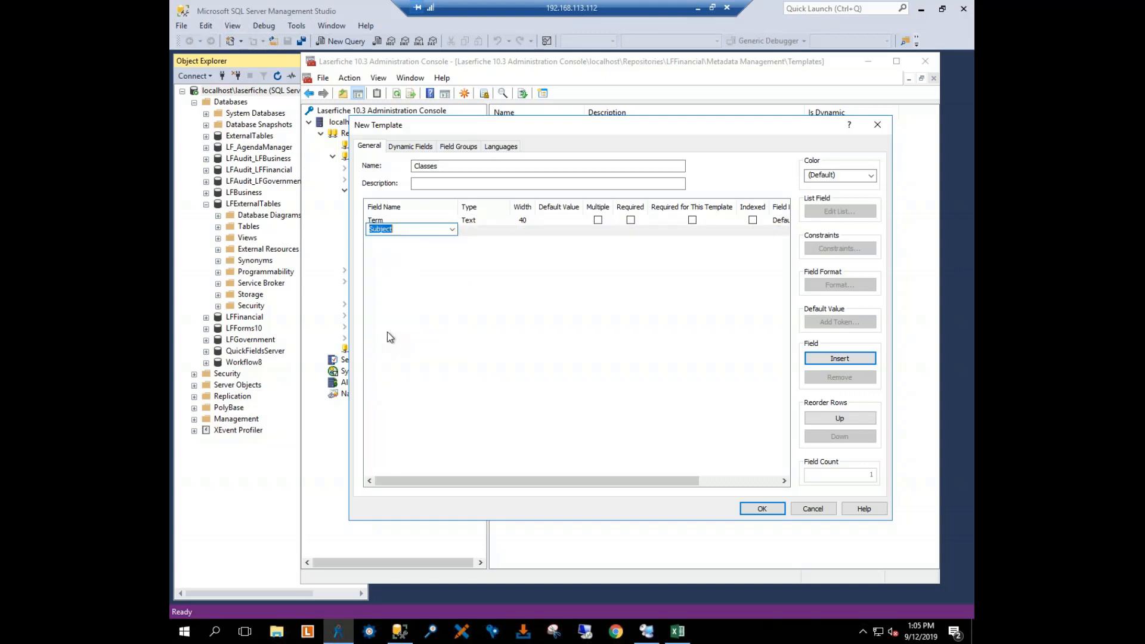
pyautogui.click(420, 255)
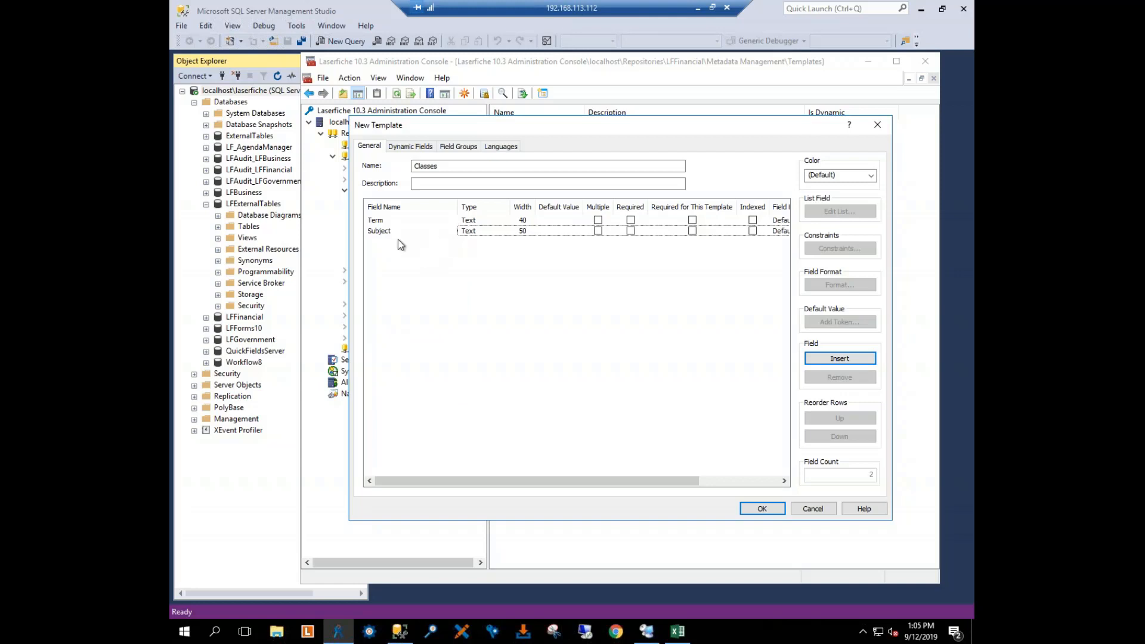
# Step: Add the existing Class Name field below Subject in the template's field list
pyautogui.click(398, 240)
pyautogui.click(451, 239)
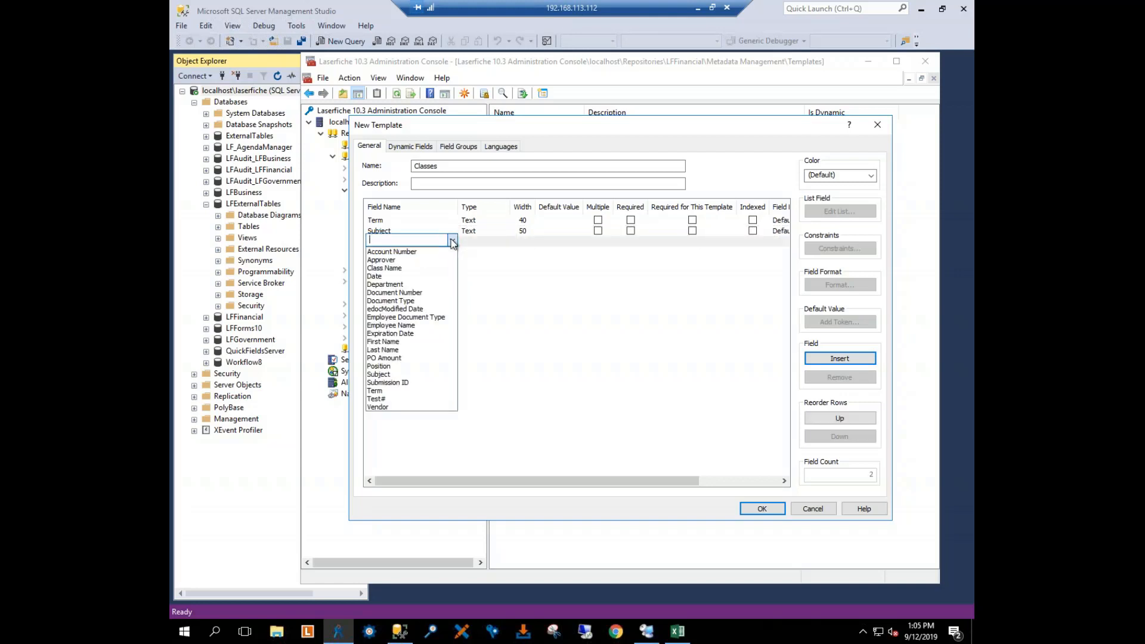
pyautogui.click(417, 268)
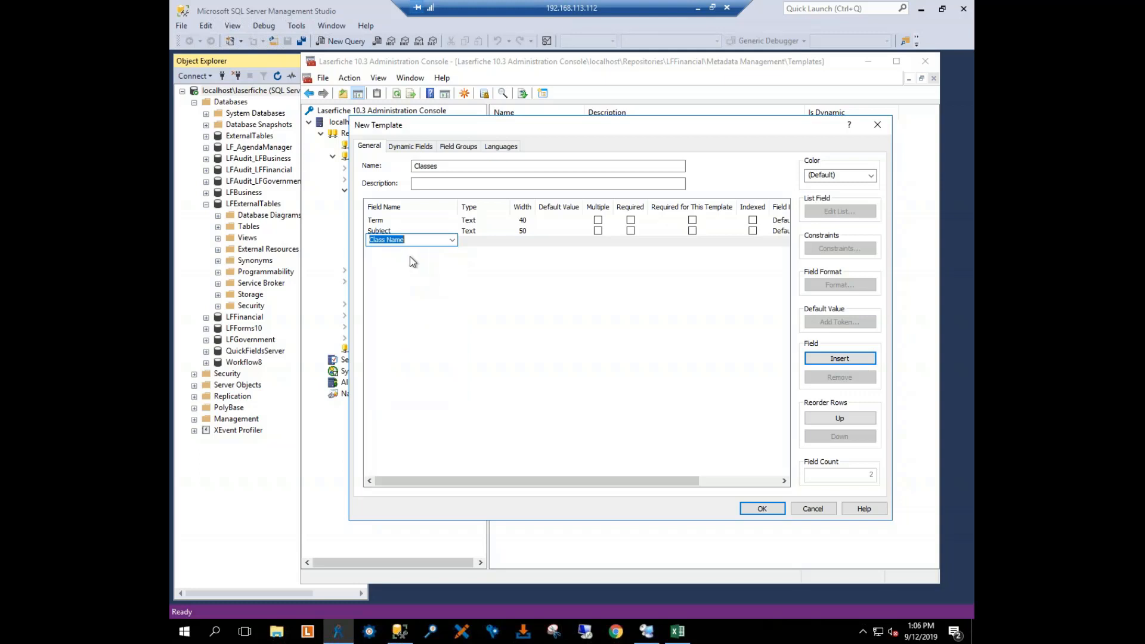
pyautogui.click(410, 257)
pyautogui.click(403, 251)
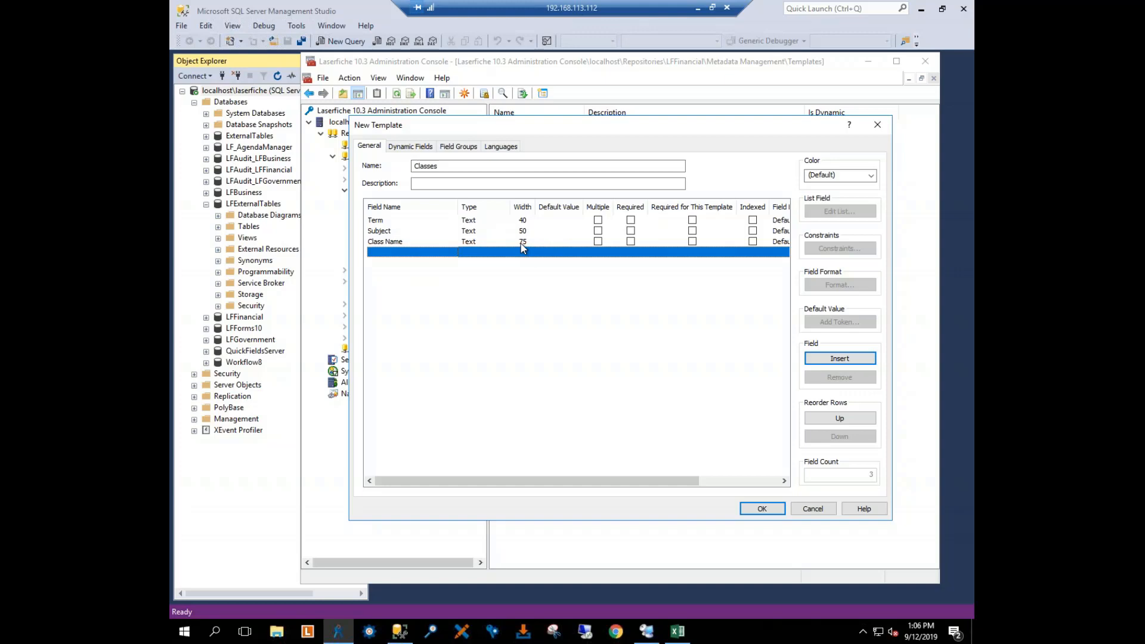
# Step: Keep the Term field's type as Text and confirm the creation of the Classes template
pyautogui.click(486, 224)
pyautogui.click(491, 225)
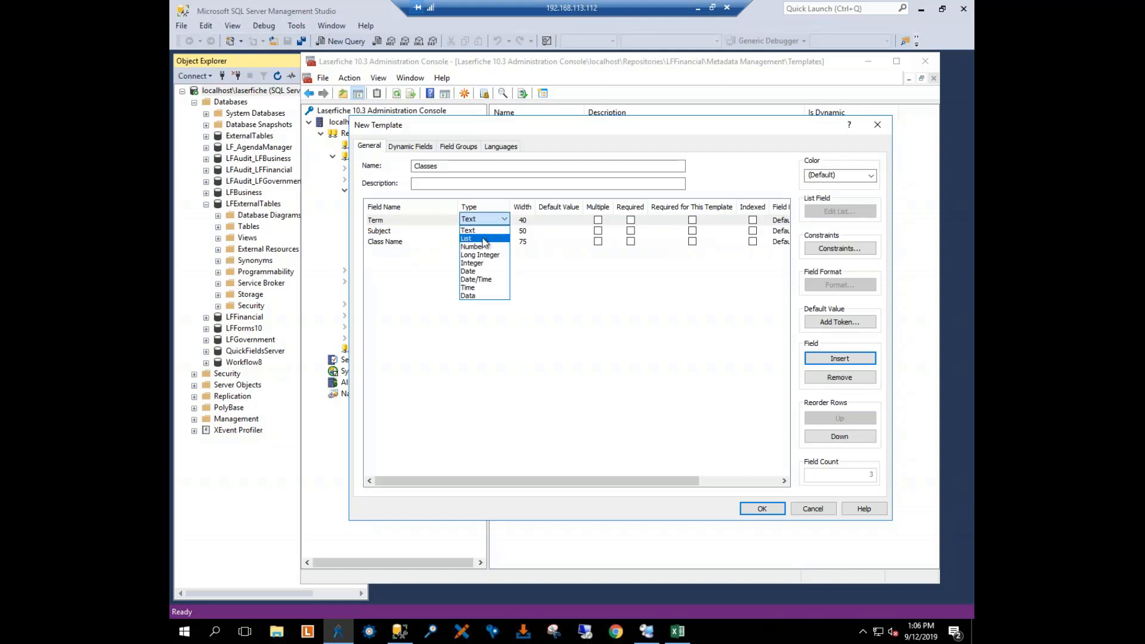
pyautogui.click(483, 229)
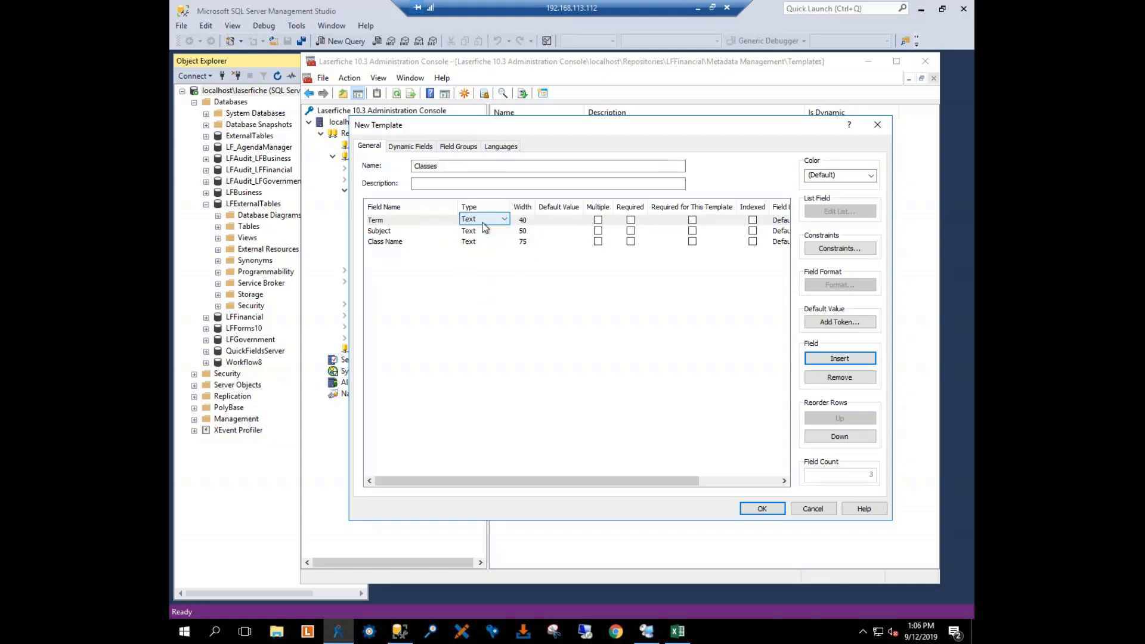
pyautogui.click(485, 271)
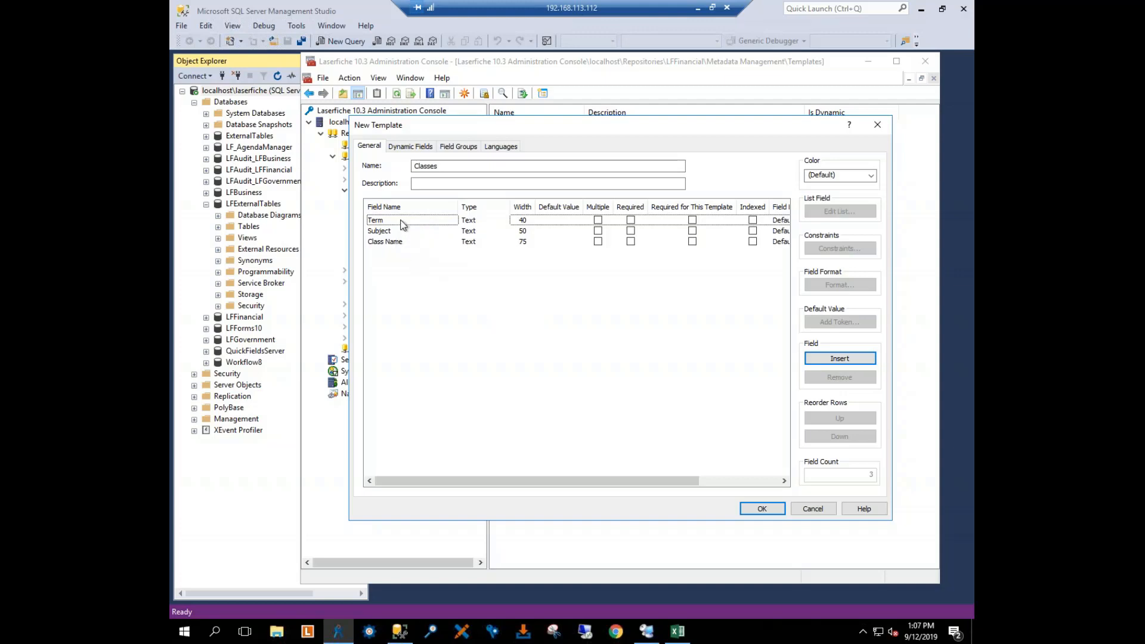
pyautogui.click(766, 510)
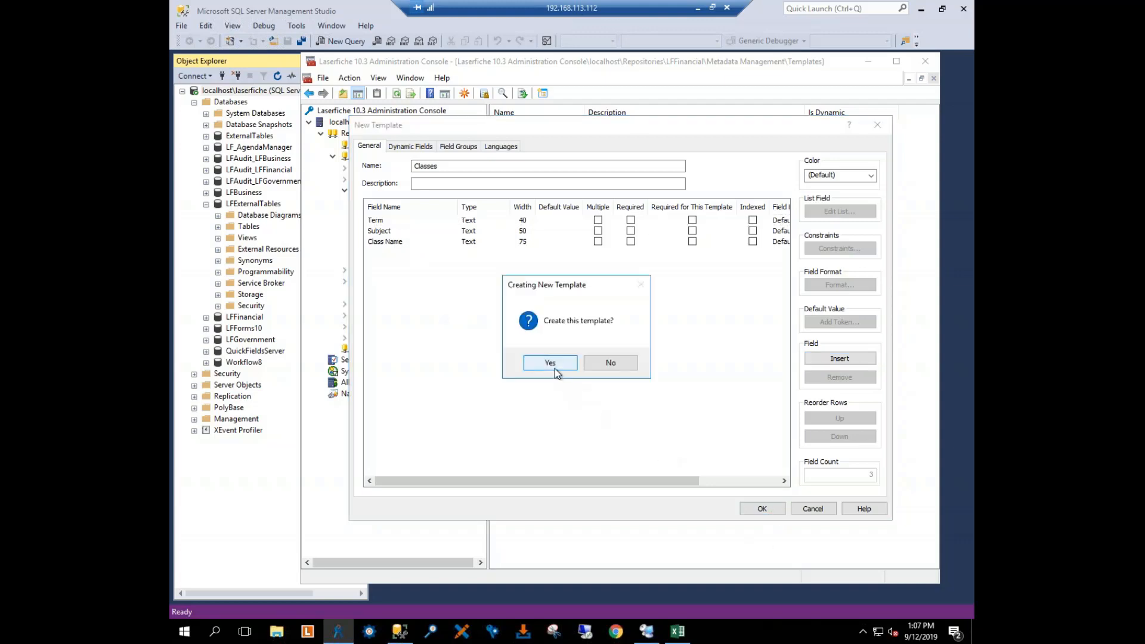
pyautogui.click(549, 364)
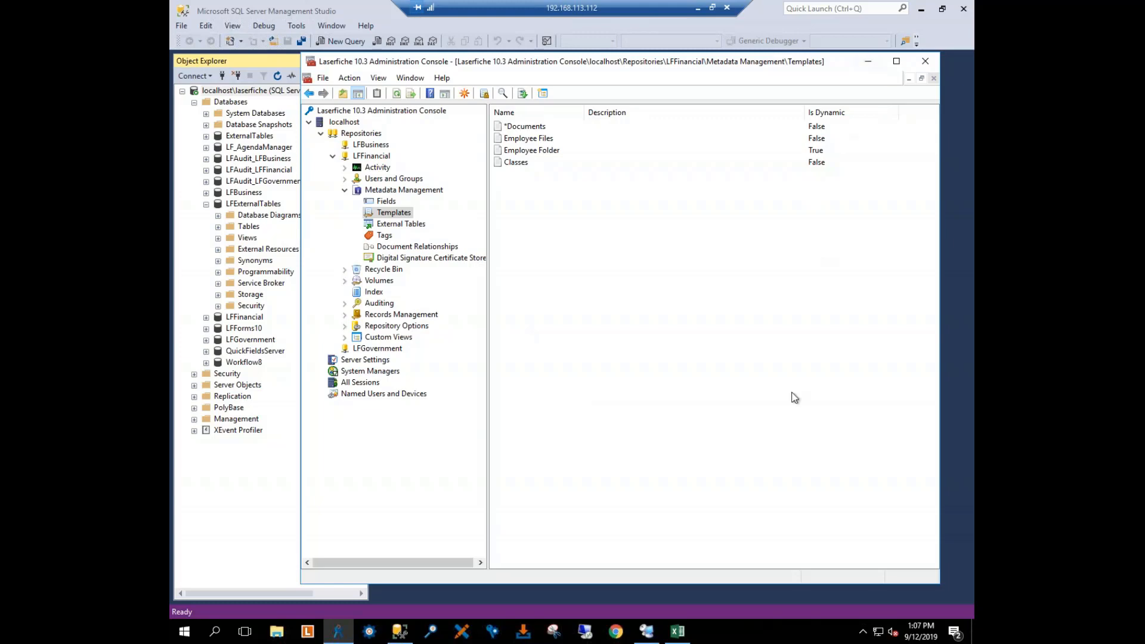
# Step: Switch to the Class List.xlsx workbook in Excel and examine how its Term, Subject and Class Name columns relate
pyautogui.click(677, 635)
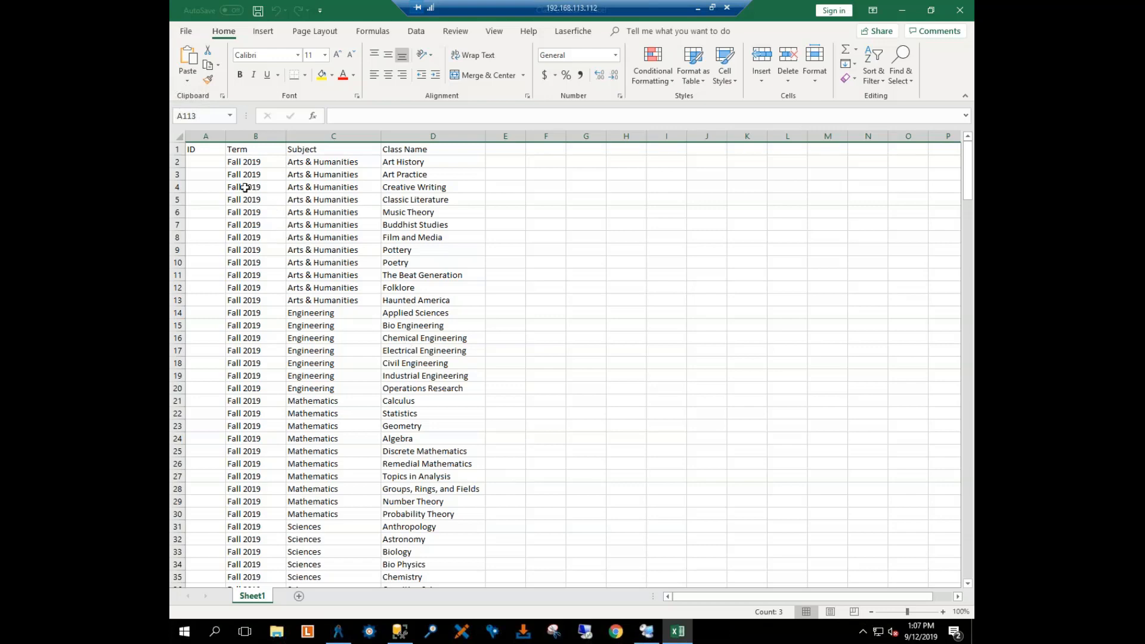
pyautogui.scroll(-2, 295, 196)
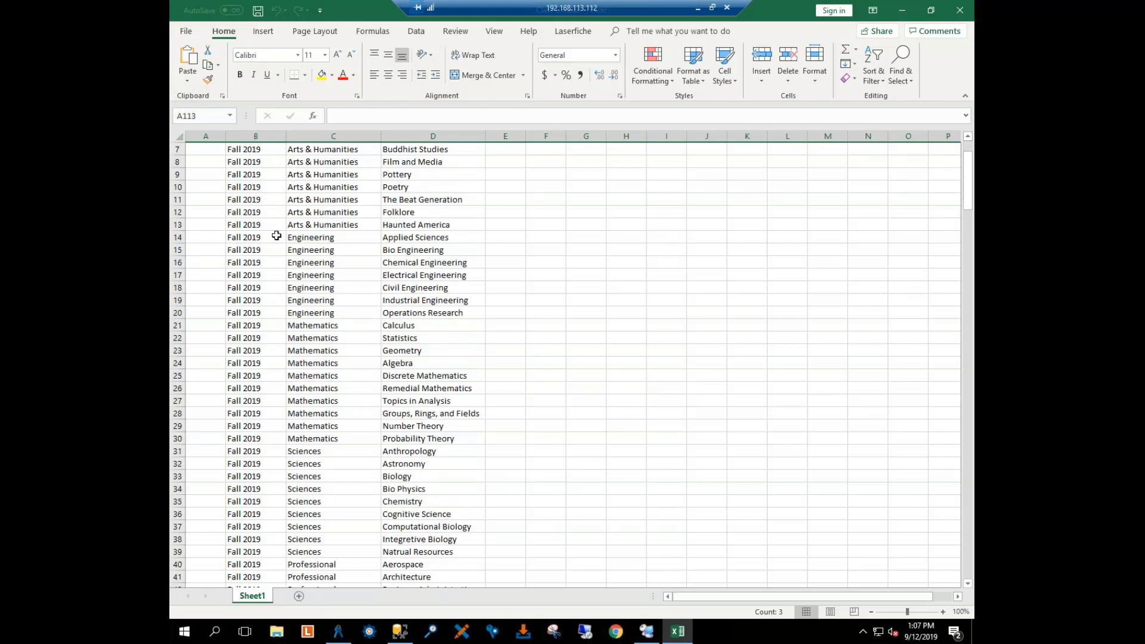
pyautogui.moveTo(970, 192)
pyautogui.mouseDown()
pyautogui.moveTo(970, 445)
pyautogui.moveTo(970, 173)
pyautogui.mouseUp()
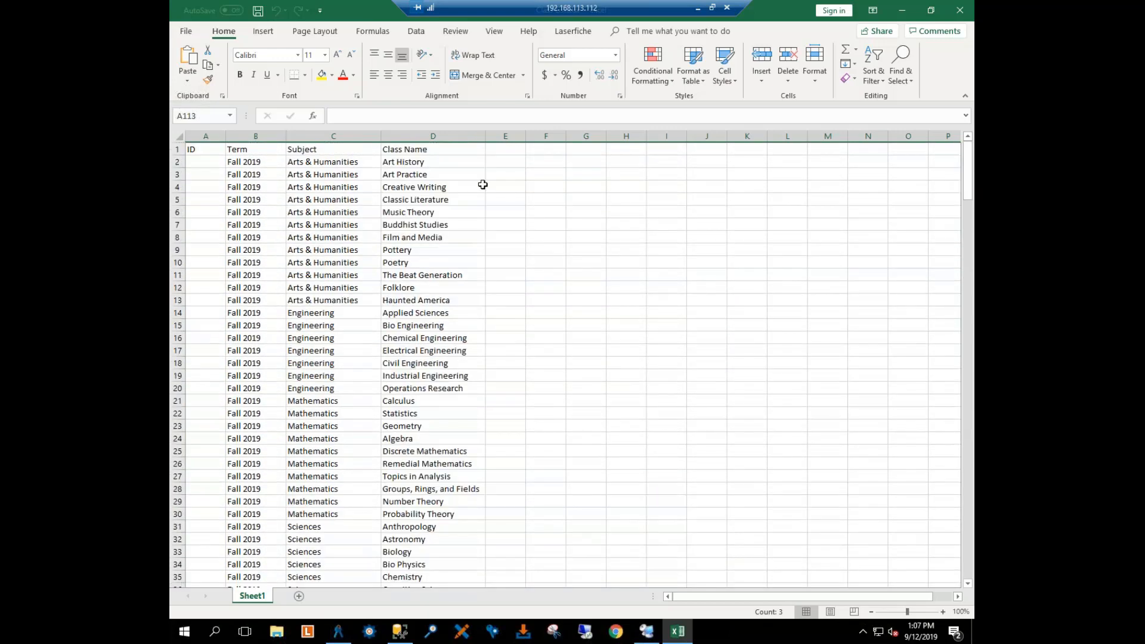
pyautogui.click(422, 167)
pyautogui.click(441, 176)
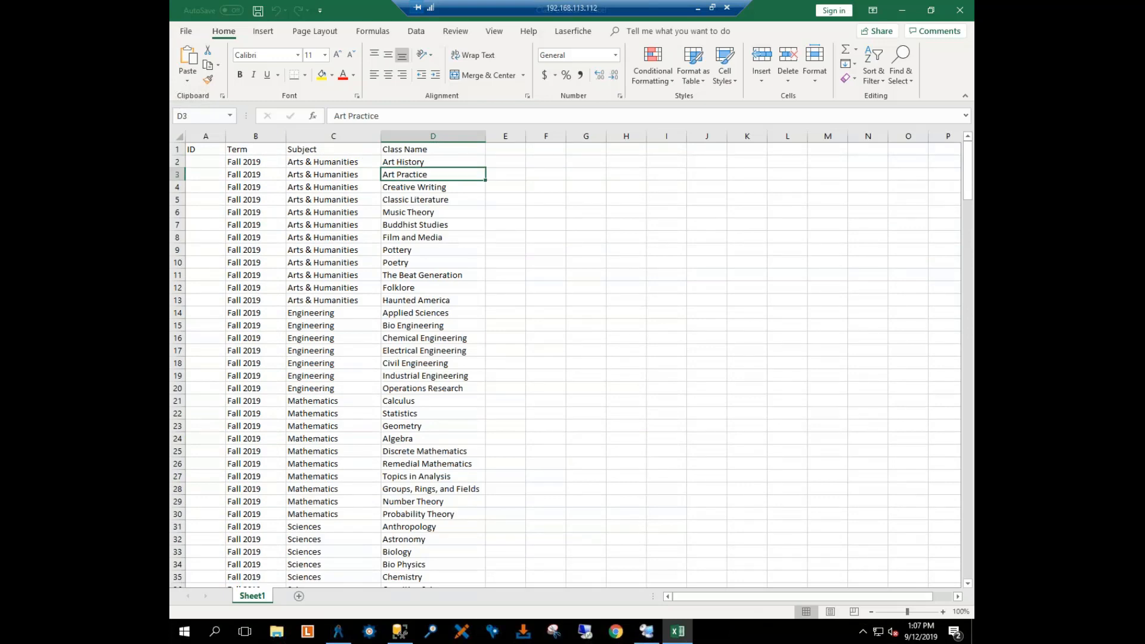
pyautogui.click(444, 187)
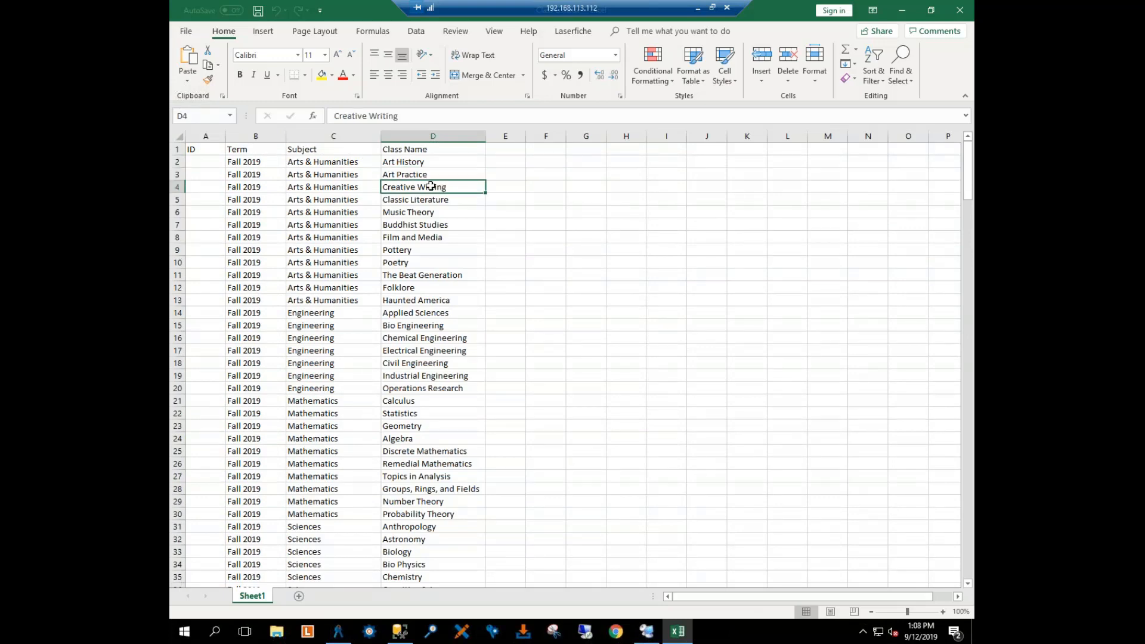
pyautogui.click(248, 166)
pyautogui.click(325, 165)
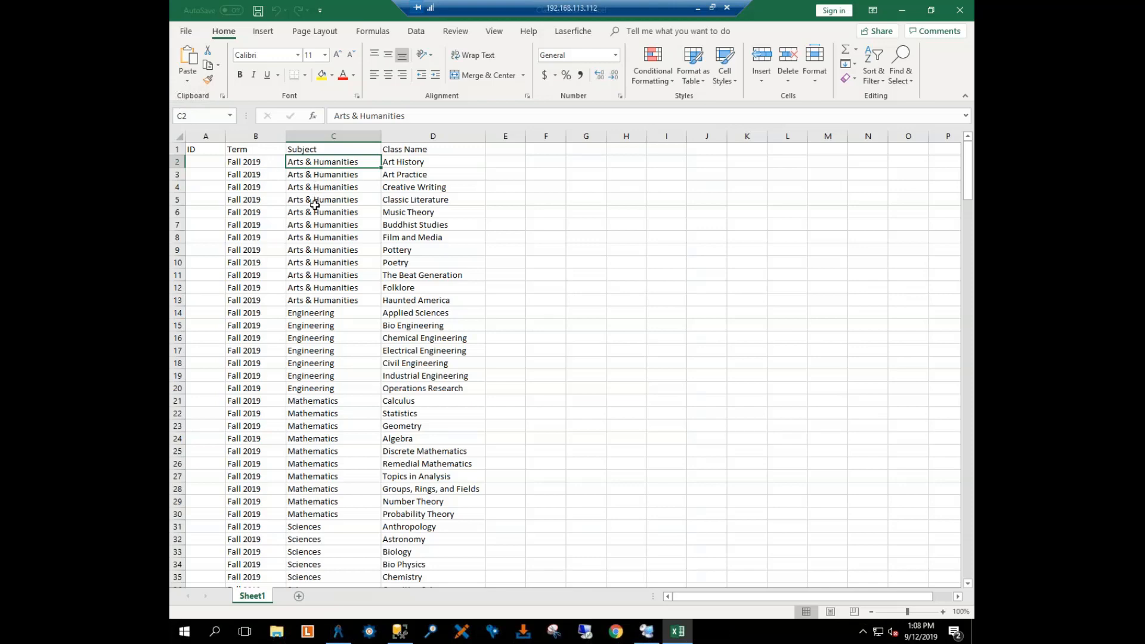
# Step: Examine the Sciences class rows further down the sheet and the ID column of the class list
pyautogui.moveTo(967, 171); pyautogui.dragTo(967, 201)
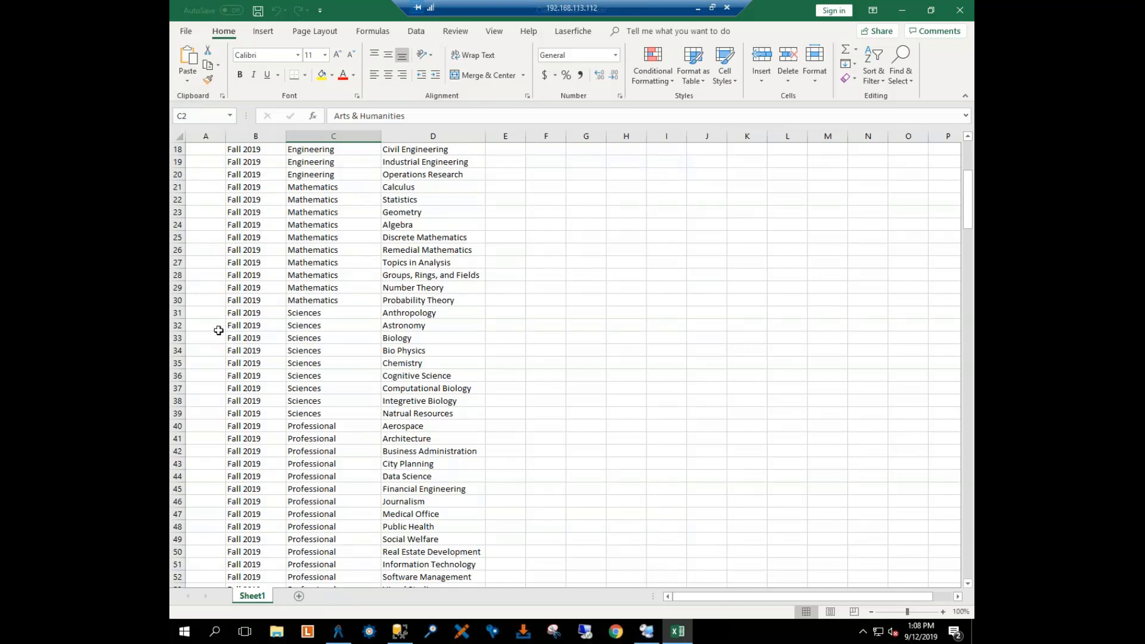
pyautogui.click(178, 325)
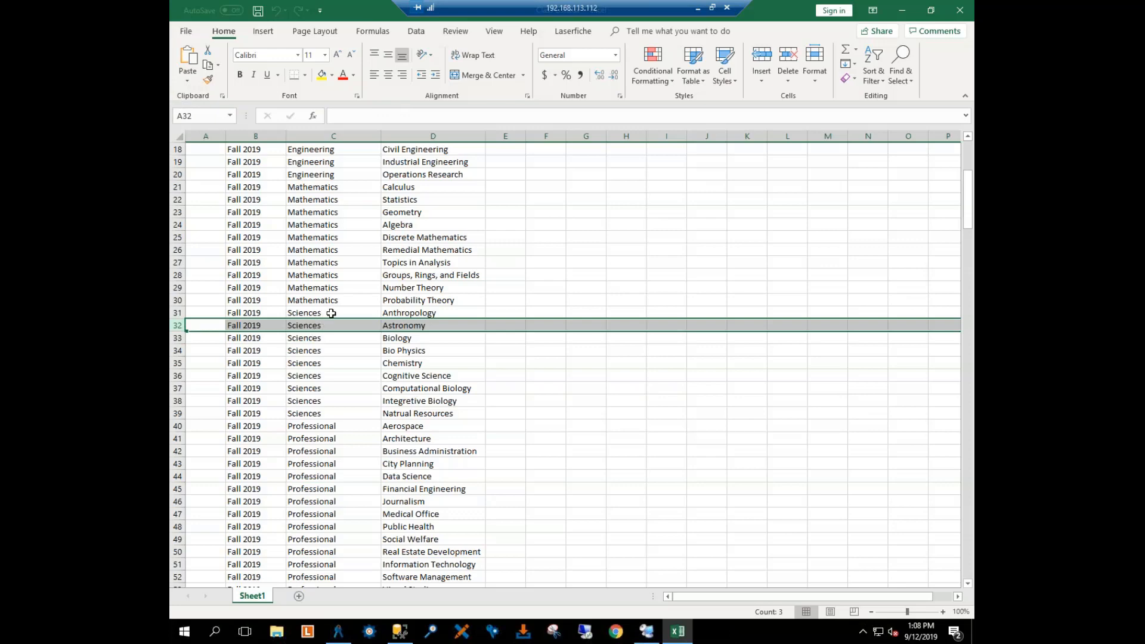
pyautogui.click(459, 313)
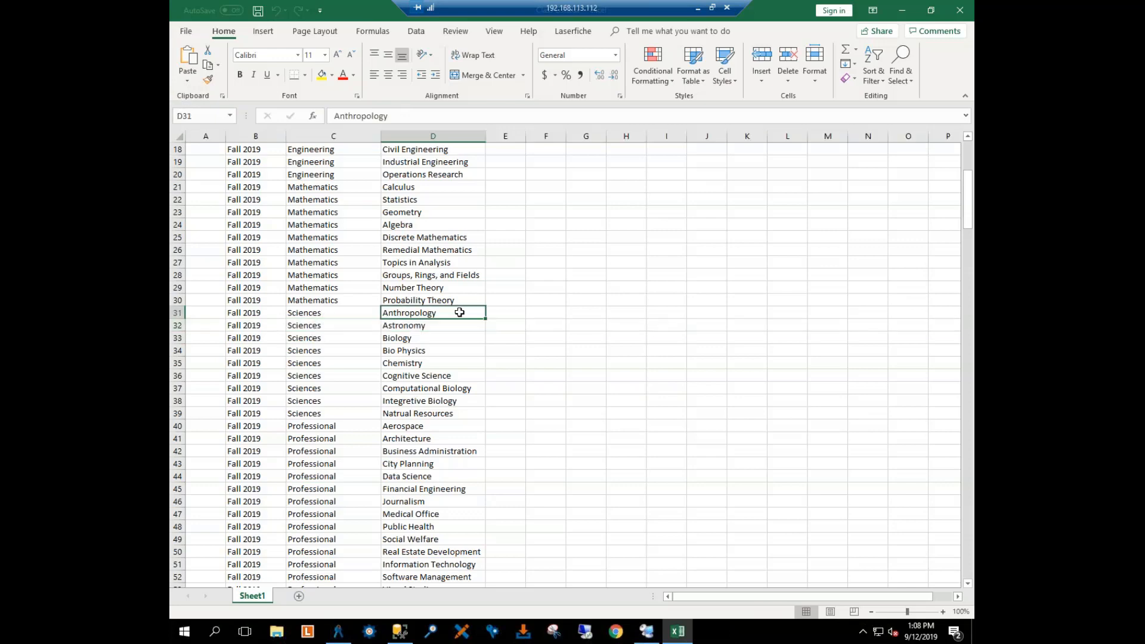
pyautogui.click(442, 338)
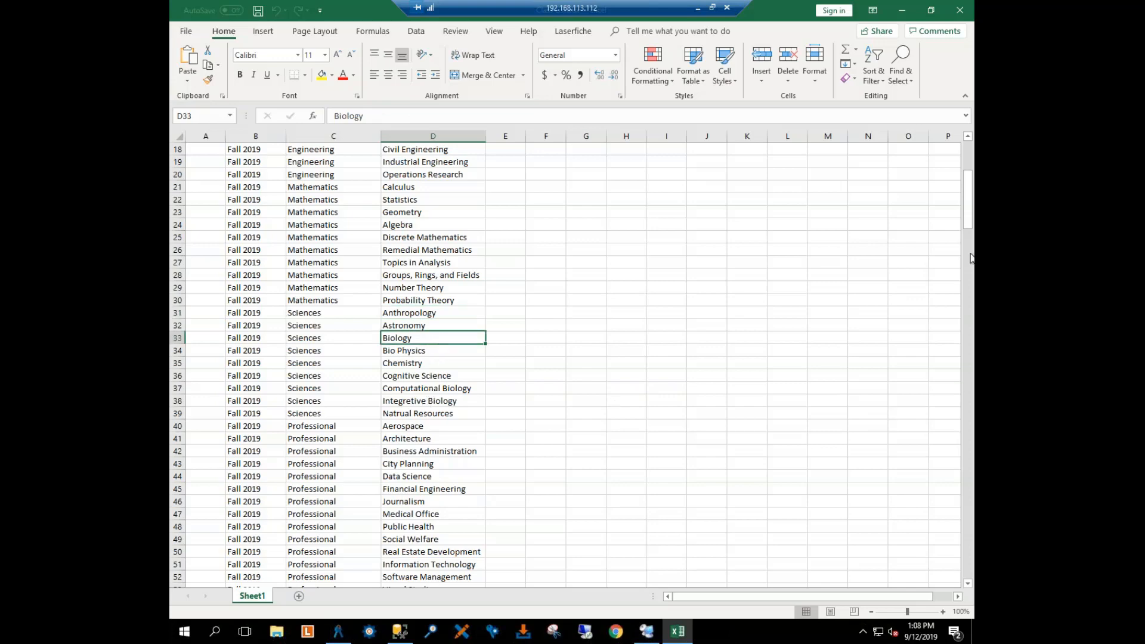
pyautogui.moveTo(967, 224); pyautogui.dragTo(967, 195)
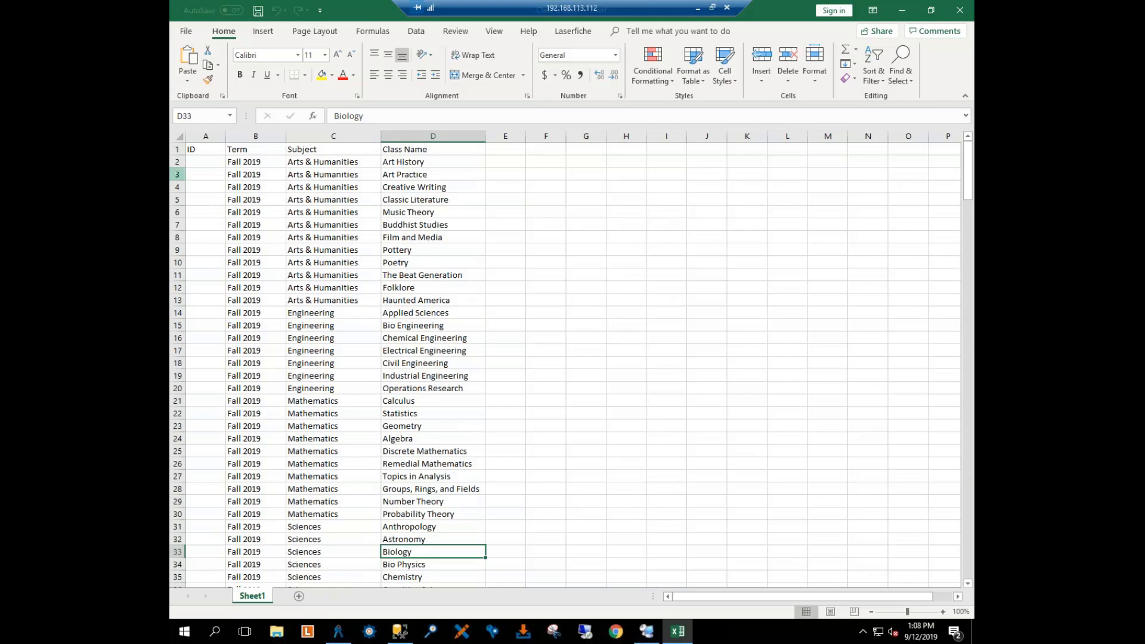
pyautogui.click(206, 136)
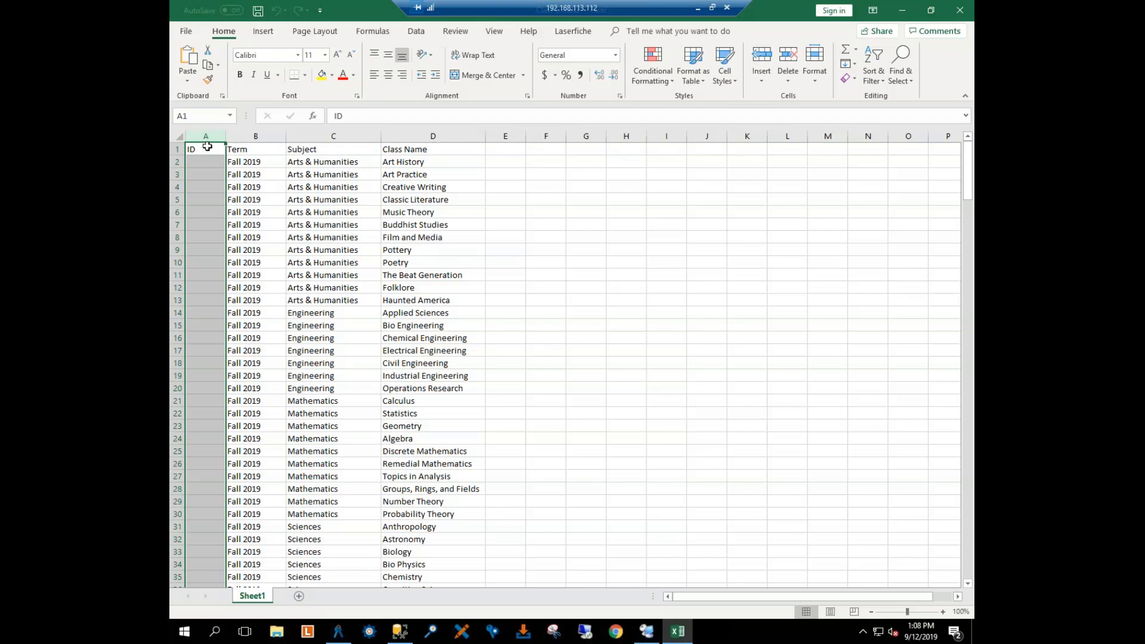
pyautogui.click(498, 213)
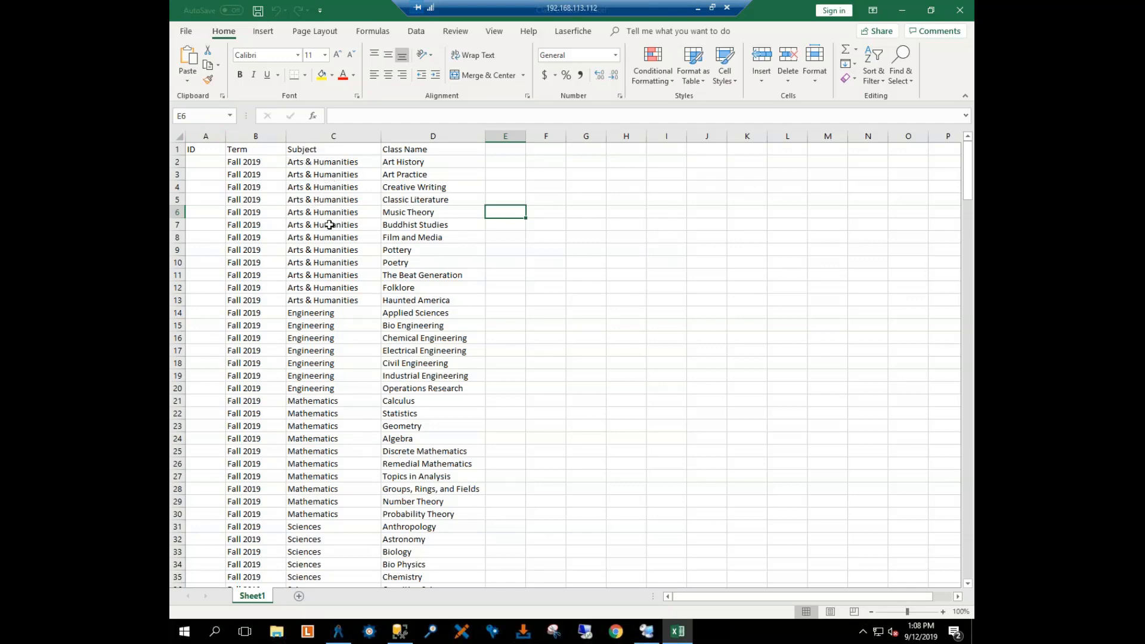
# Step: Review the Engineering, Mathematics, Sciences and Professional rows of the class list, and switch to Microsoft SQL Server Management Studio
pyautogui.scroll(-3, 340, 238)
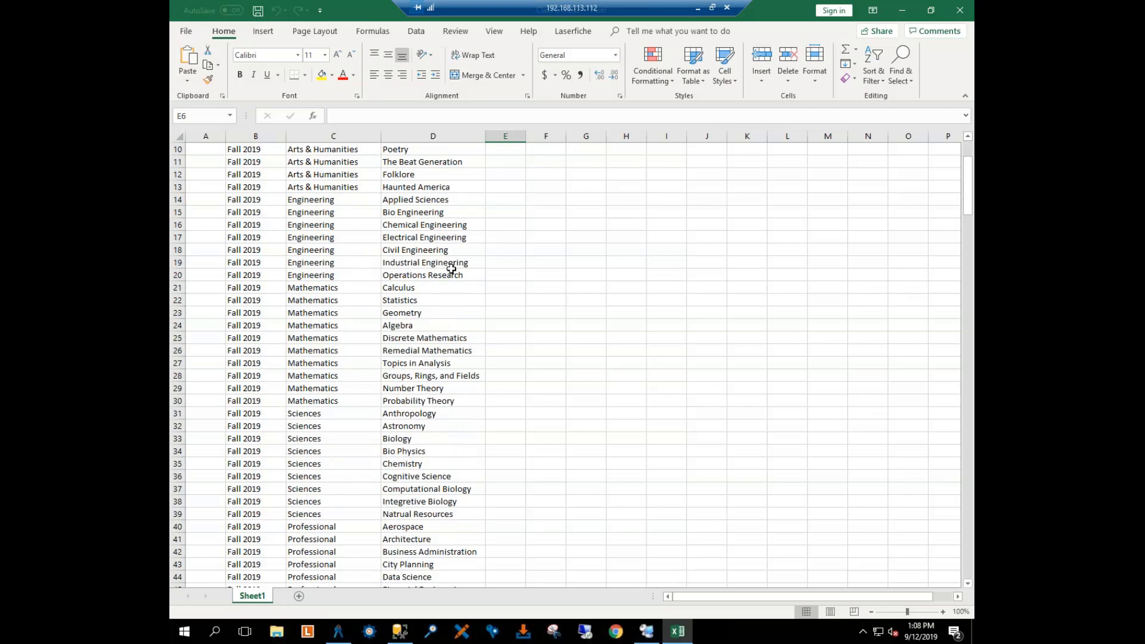
pyautogui.scroll(-1, 452, 265)
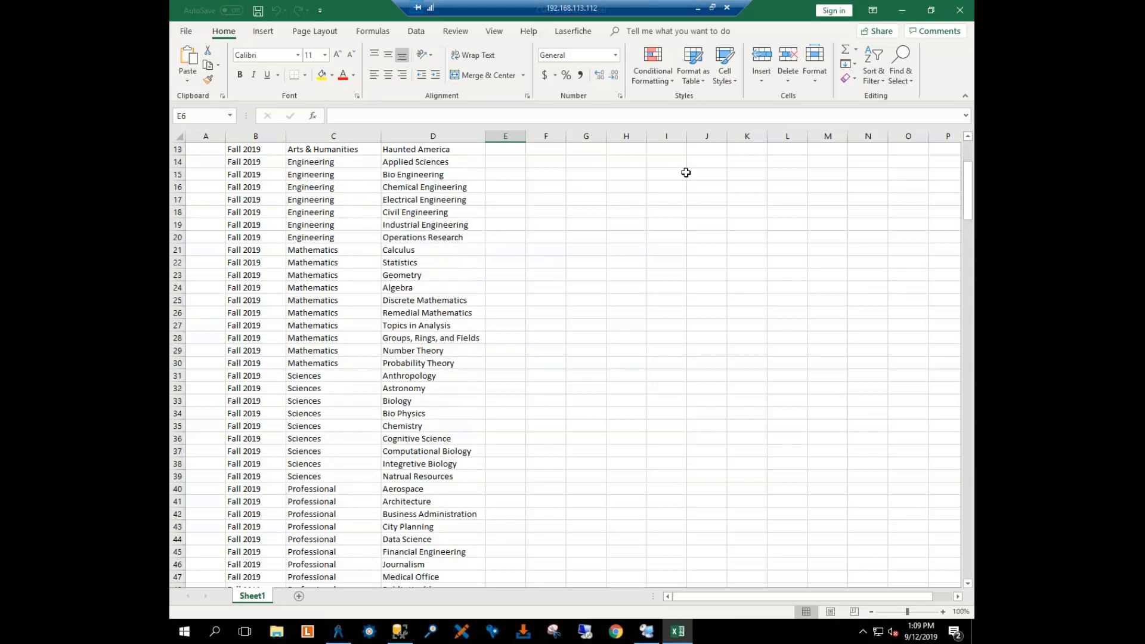
pyautogui.click(901, 10)
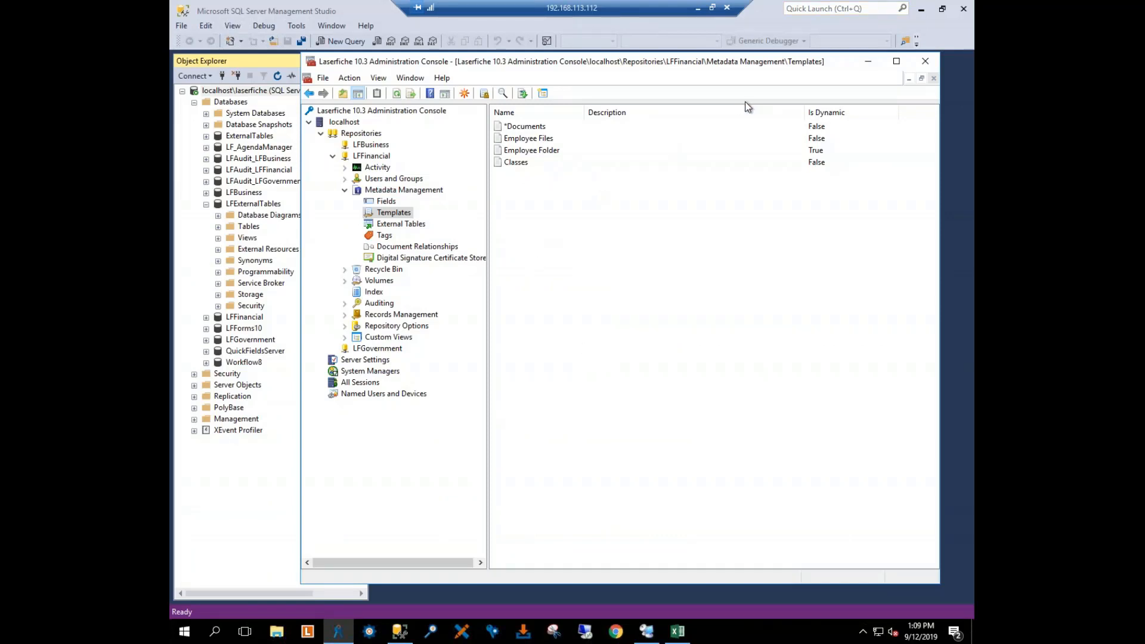
pyautogui.click(397, 632)
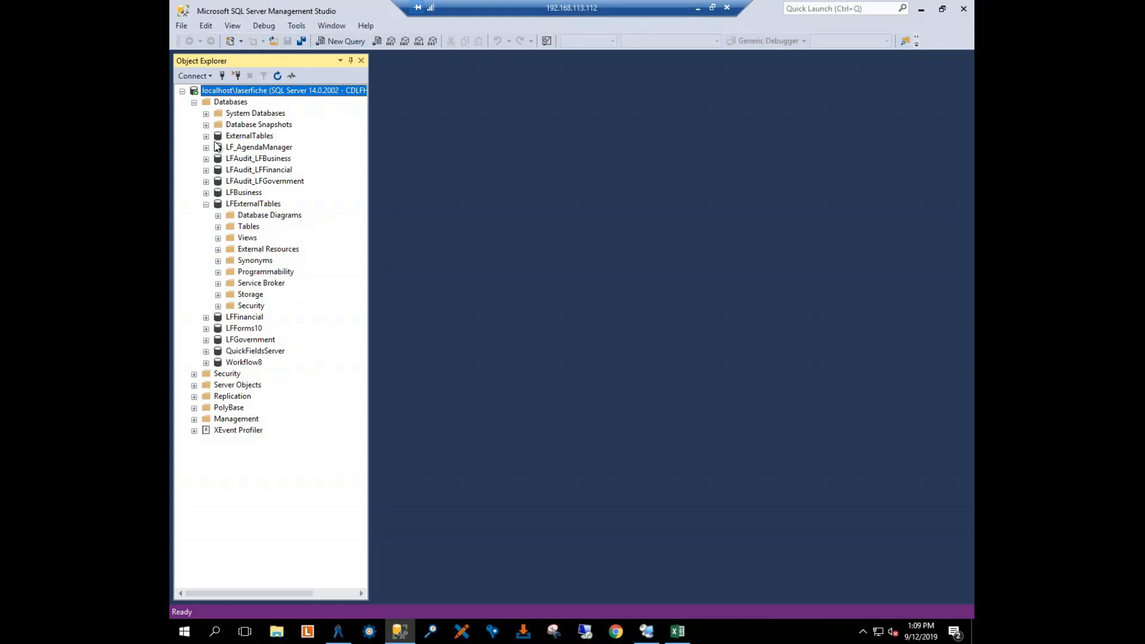
# Step: Collapse the LFExternalTables database and show the list of databases on the localhost\laserfiche server
pyautogui.click(206, 204)
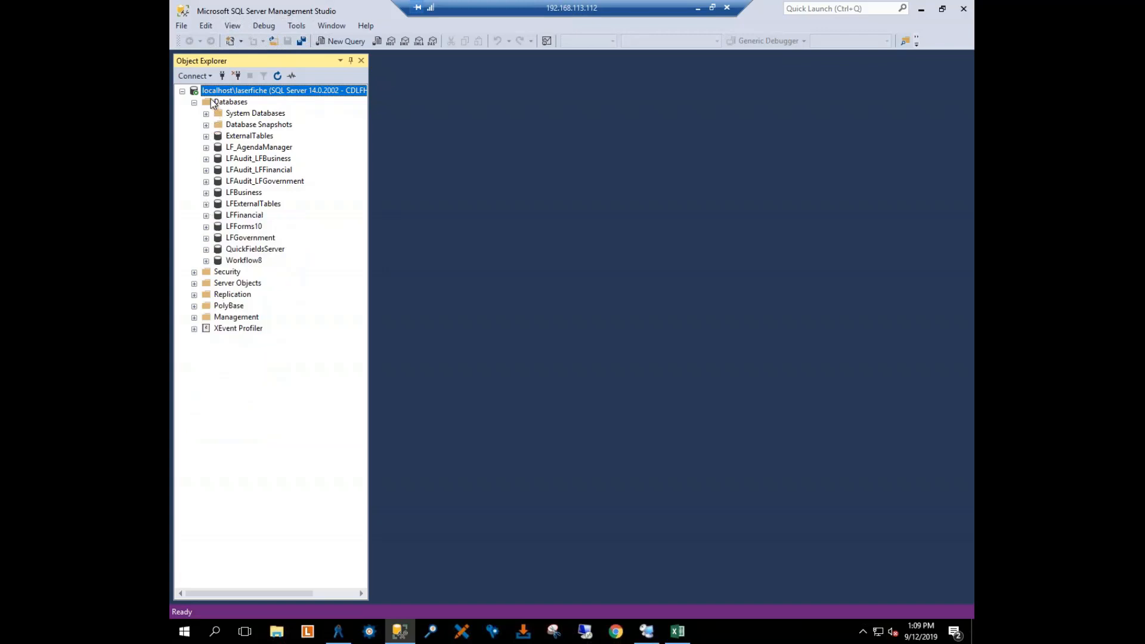
pyautogui.click(230, 102)
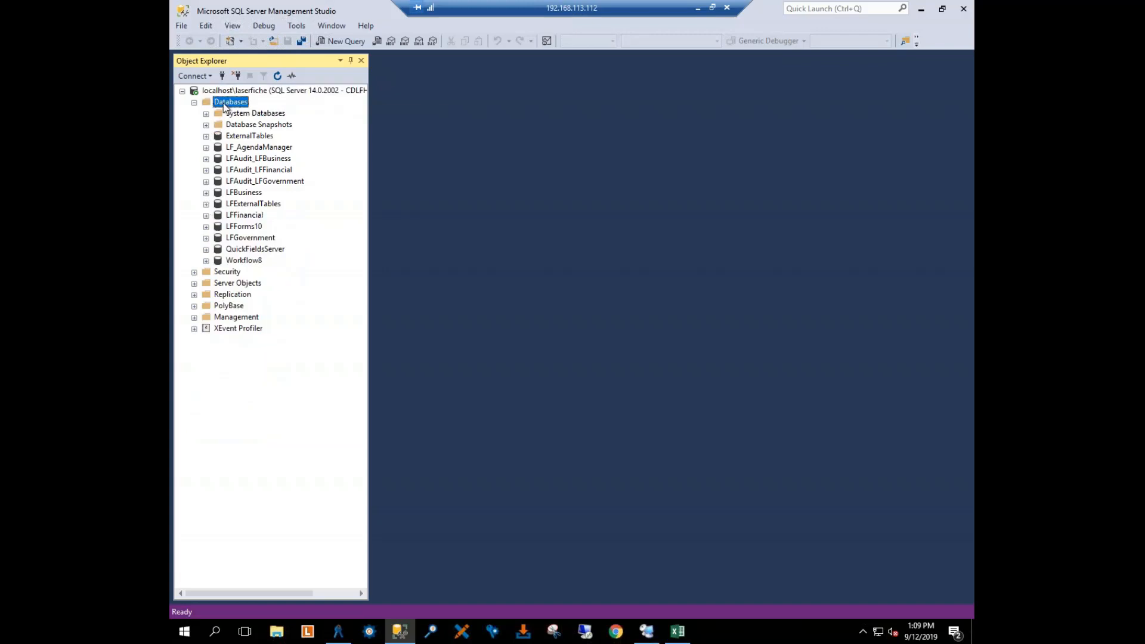
pyautogui.doubleClick(228, 103)
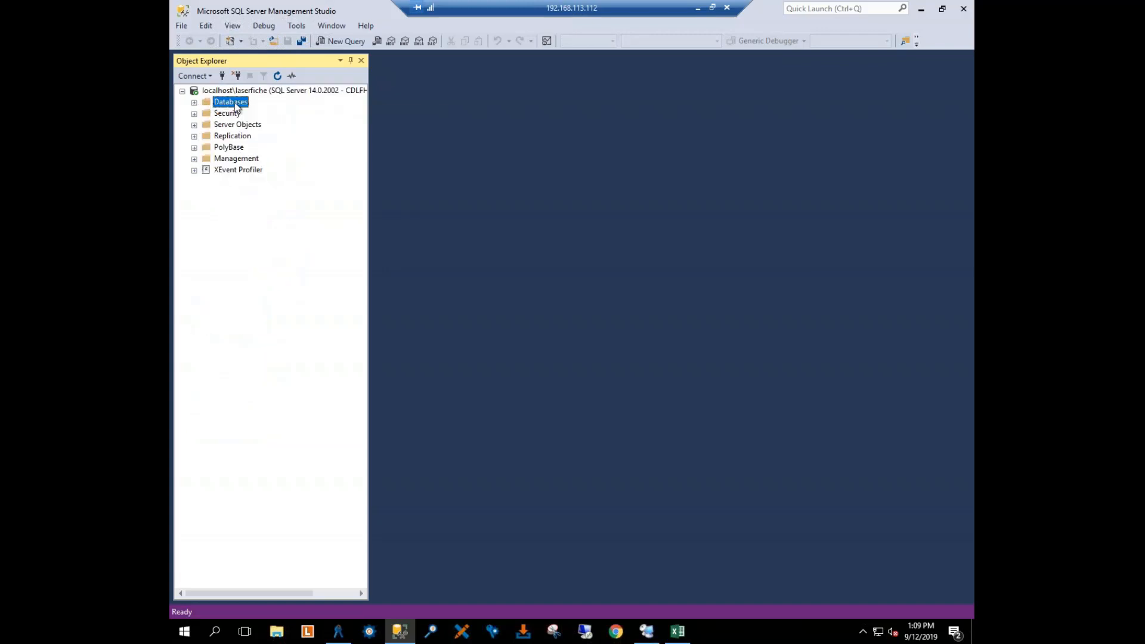
pyautogui.click(194, 103)
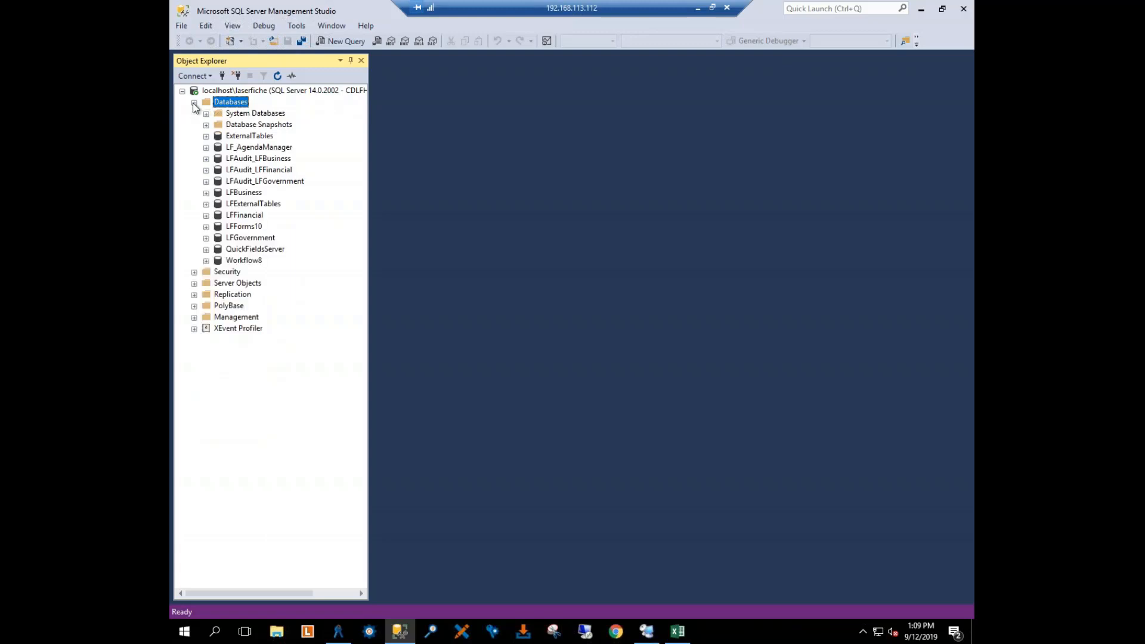
pyautogui.rightClick(225, 108)
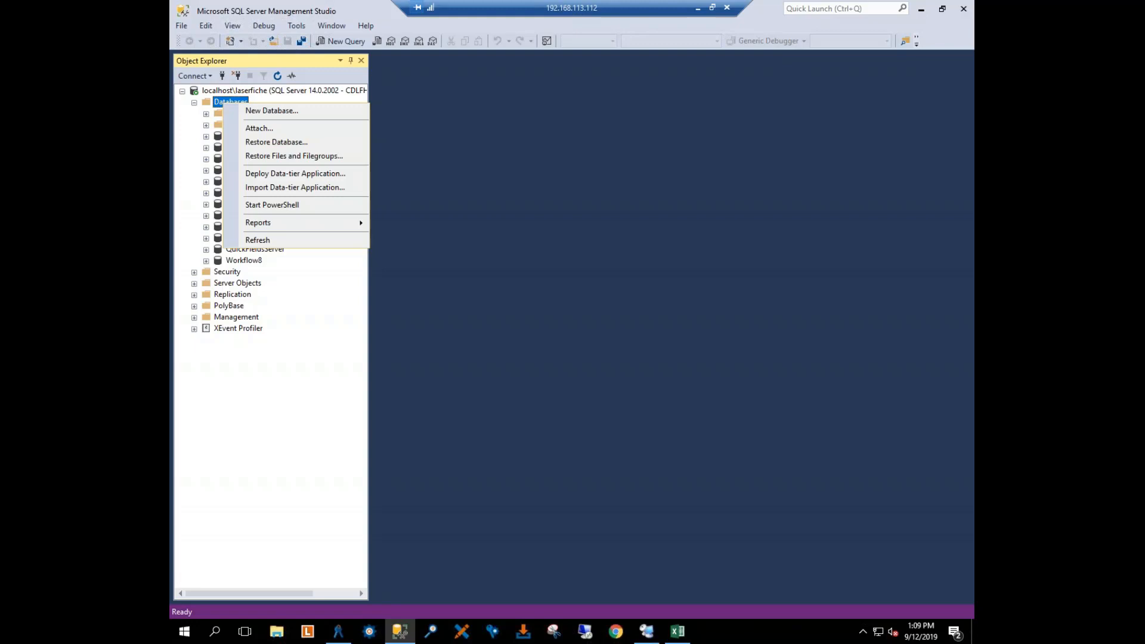
pyautogui.click(270, 112)
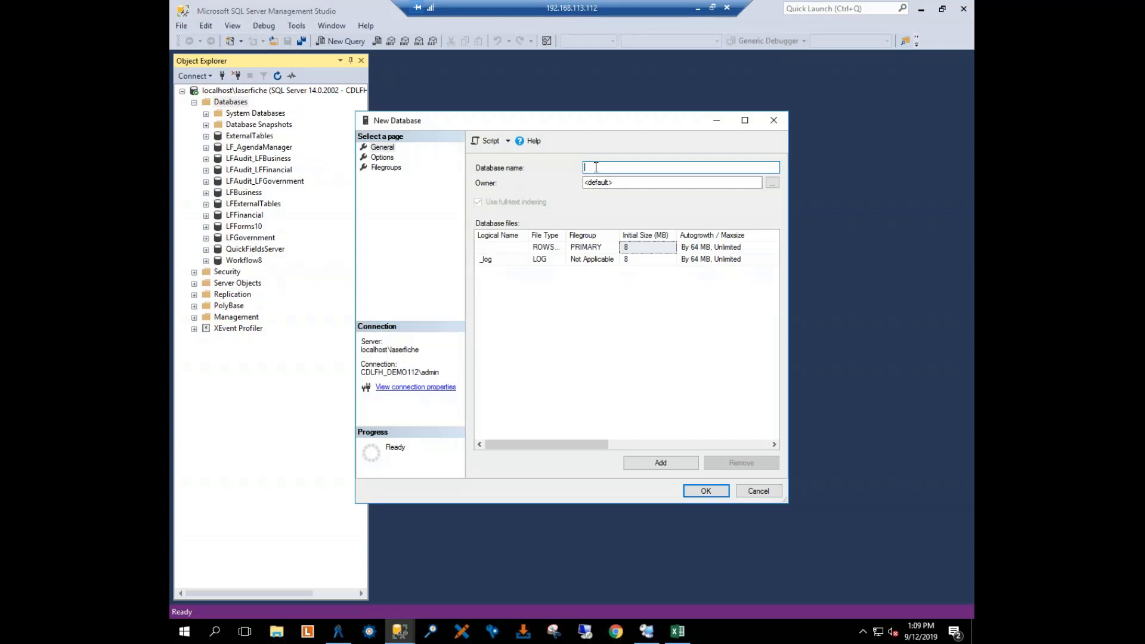
pyautogui.write('ExternalTables')
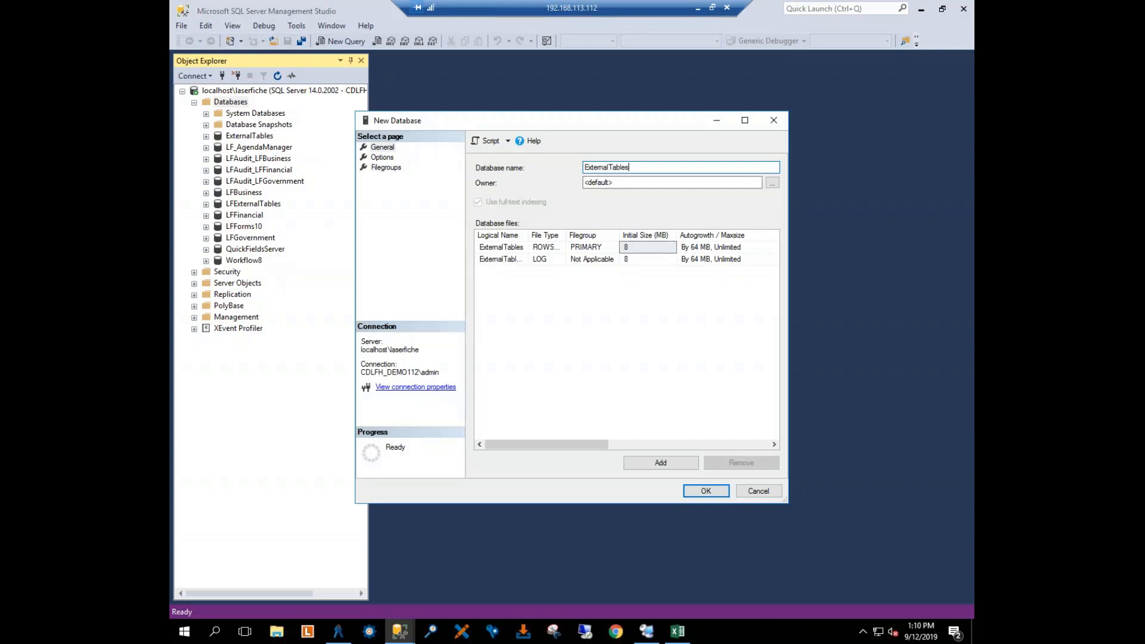
pyautogui.press('BackSpace')
pyautogui.press('BackSpace')
pyautogui.press('BackSpace')
pyautogui.press('BackSpace')
pyautogui.press('BackSpace')
pyautogui.press('BackSpace')
pyautogui.press('BackSpace')
pyautogui.press('BackSpace')
pyautogui.press('BackSpace')
pyautogui.press('BackSpace')
pyautogui.press('BackSpace')
pyautogui.press('BackSpace')
pyautogui.press('BackSpace')
pyautogui.press('BackSpace')
pyautogui.write('Dynamic')
pyautogui.press('BackSpace')
pyautogui.write('Fields')
pyautogui.click(748, 492)
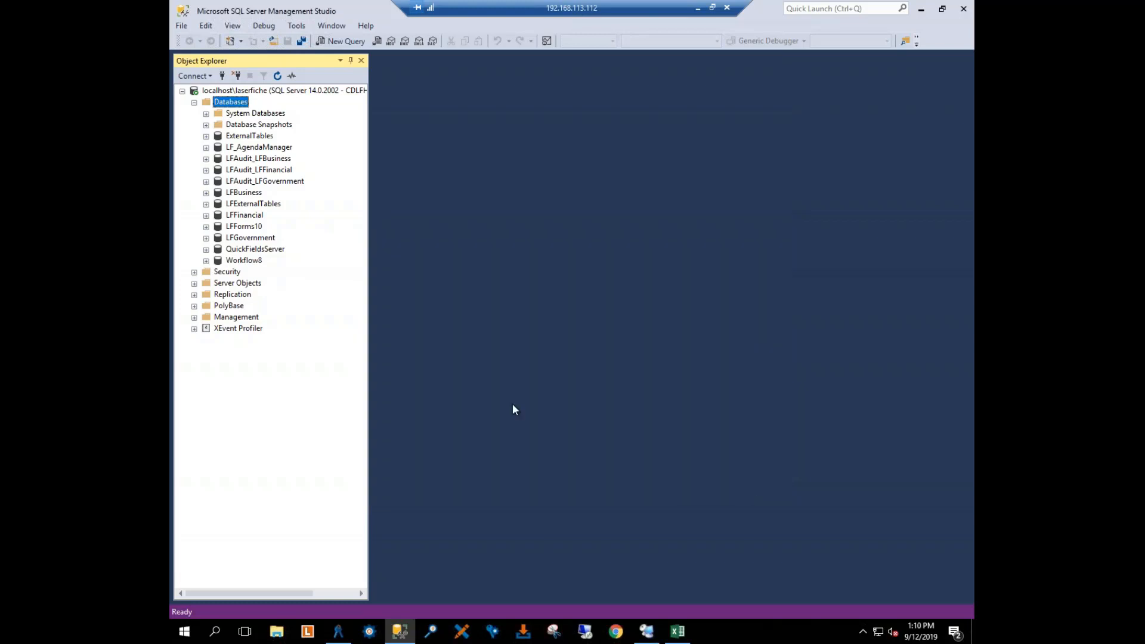
# Step: Expand the LFExternalTables database and its Tables folder to list the existing tables
pyautogui.click(252, 205)
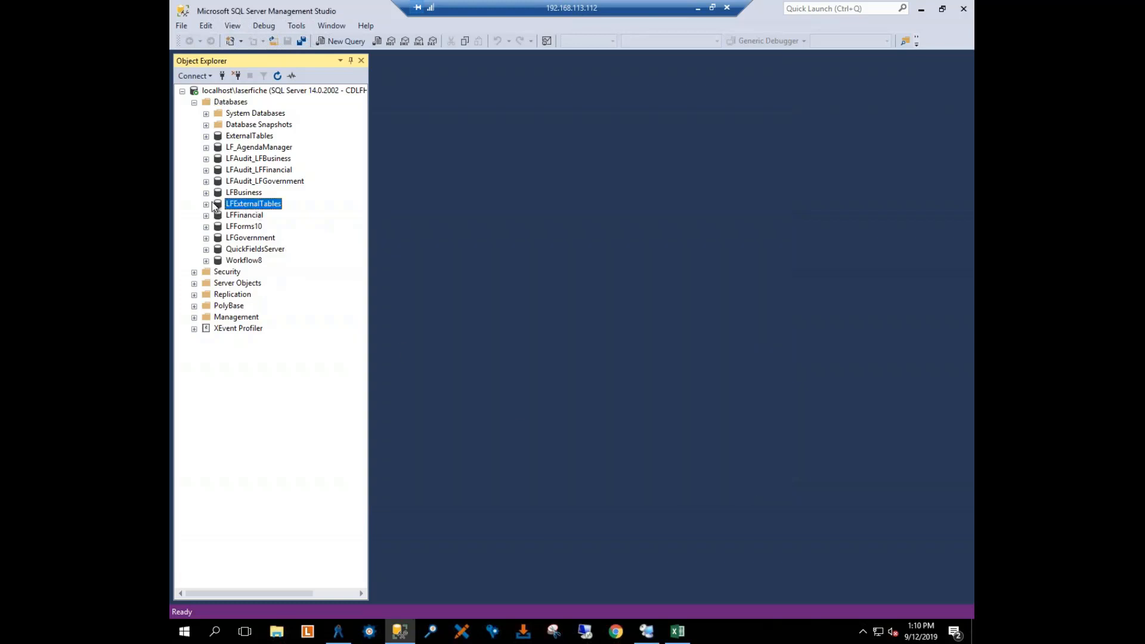
pyautogui.click(206, 204)
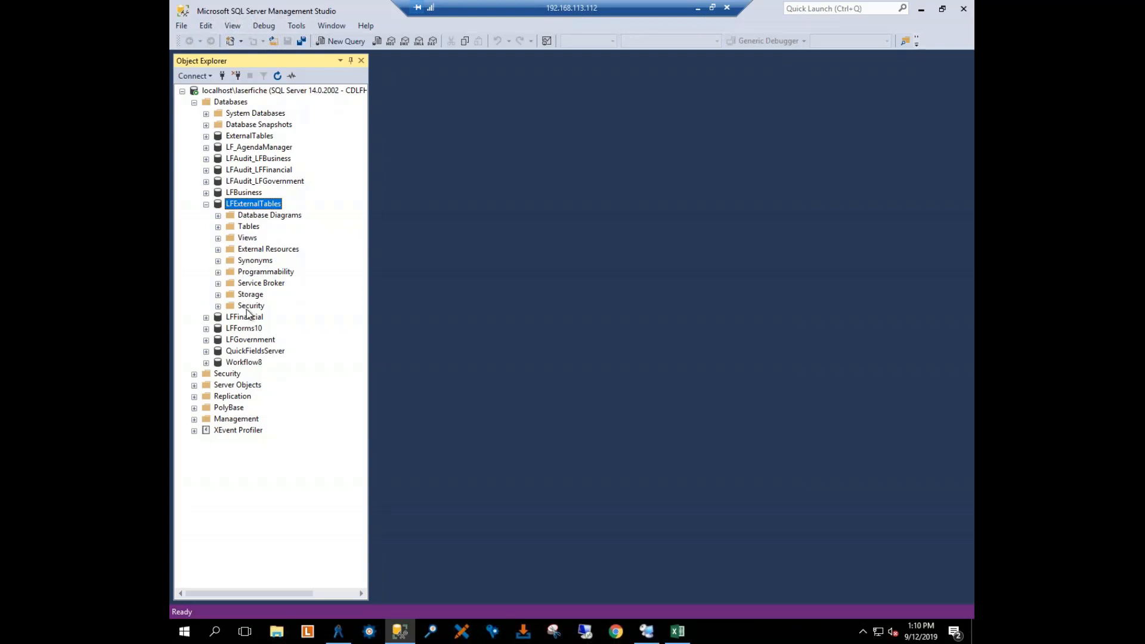
pyautogui.click(245, 230)
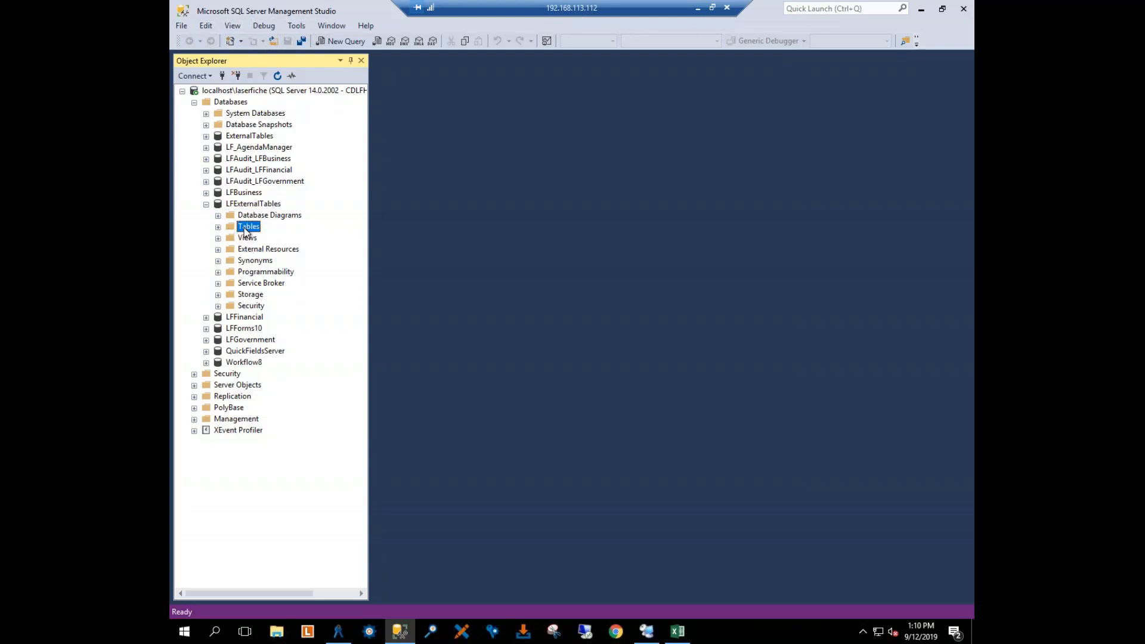
pyautogui.click(218, 227)
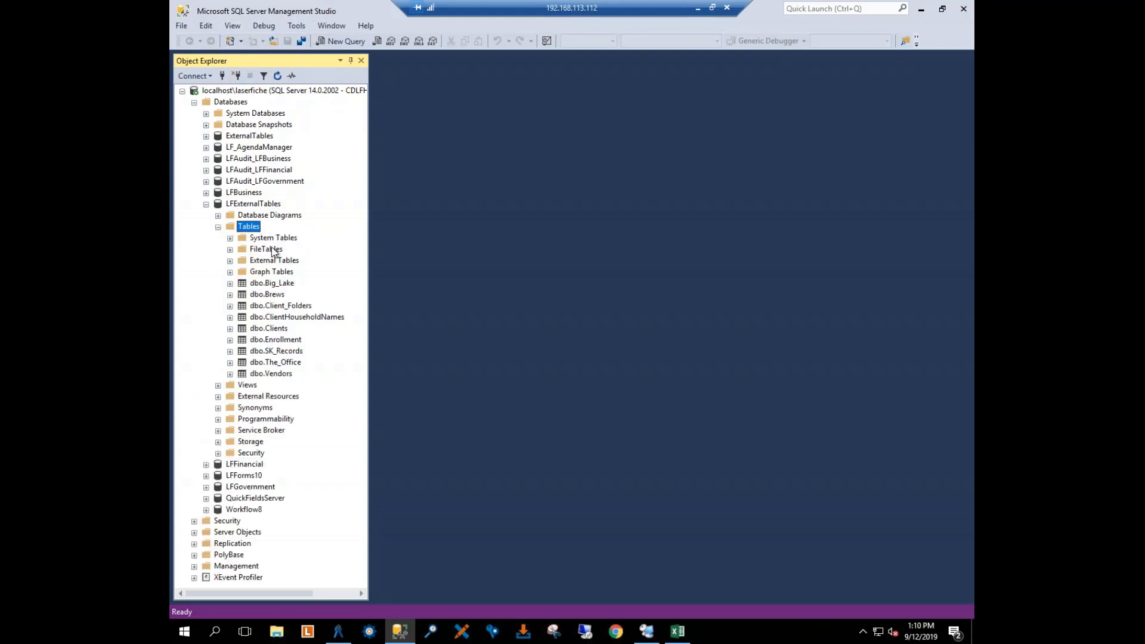
pyautogui.click(238, 205)
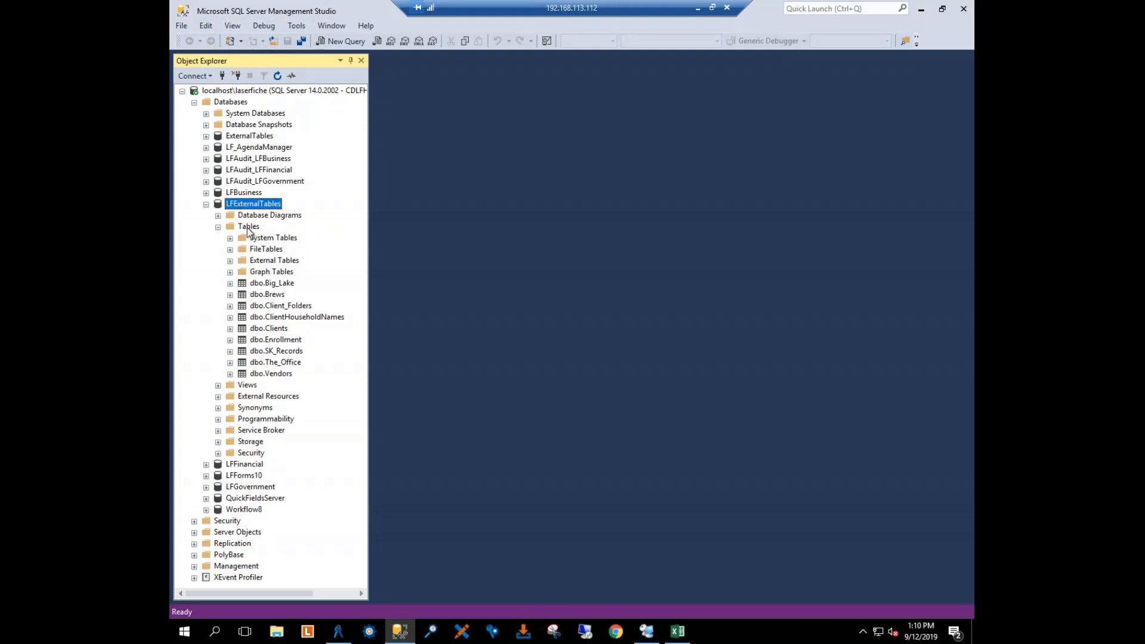
# Step: Start designing a new regular table in the LFExternalTables database
pyautogui.rightClick(247, 227)
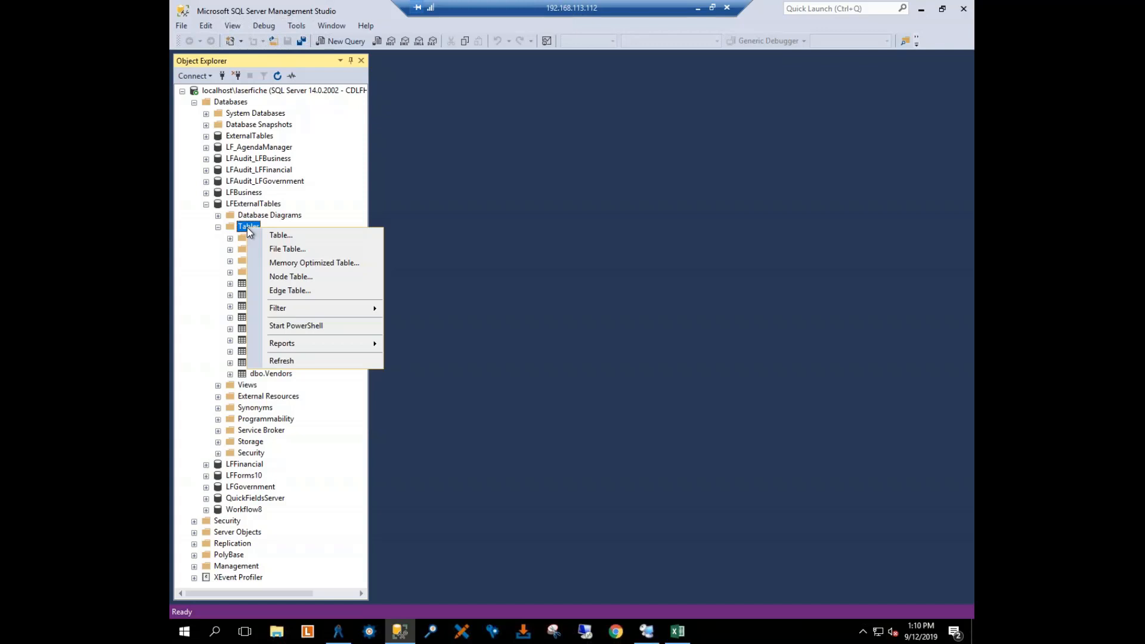
pyautogui.click(284, 237)
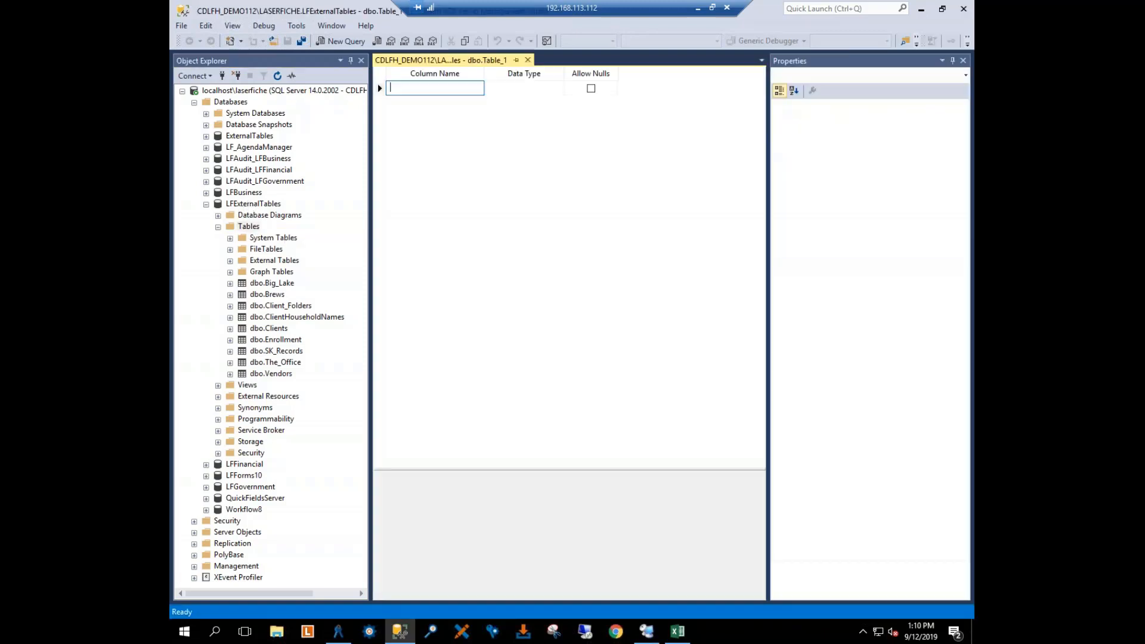
pyautogui.rightClick(249, 227)
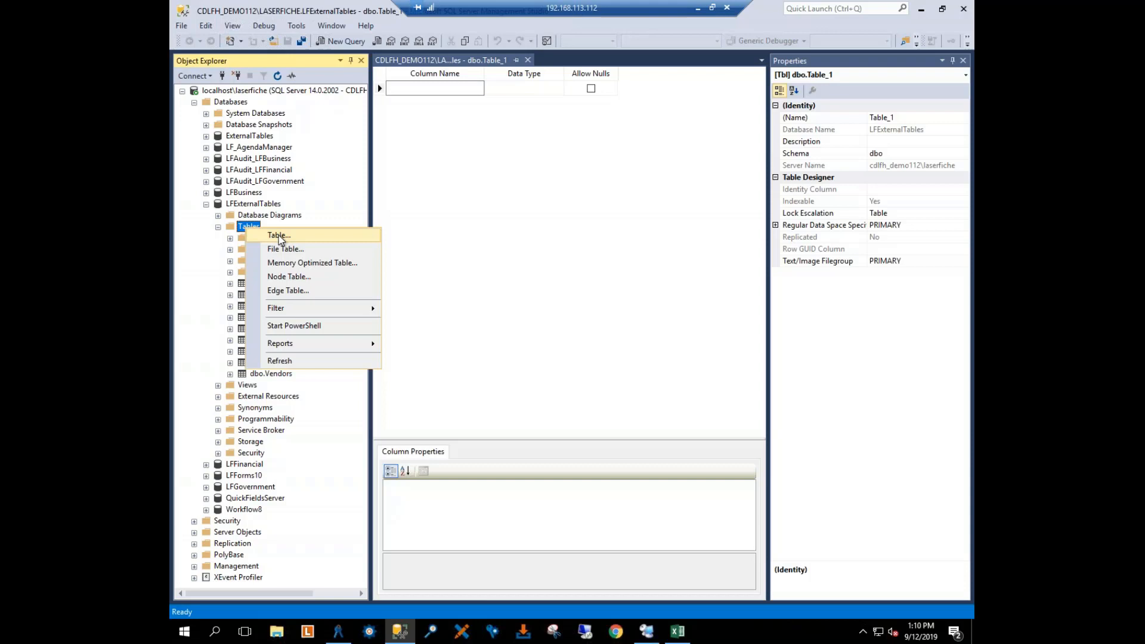
pyautogui.click(465, 178)
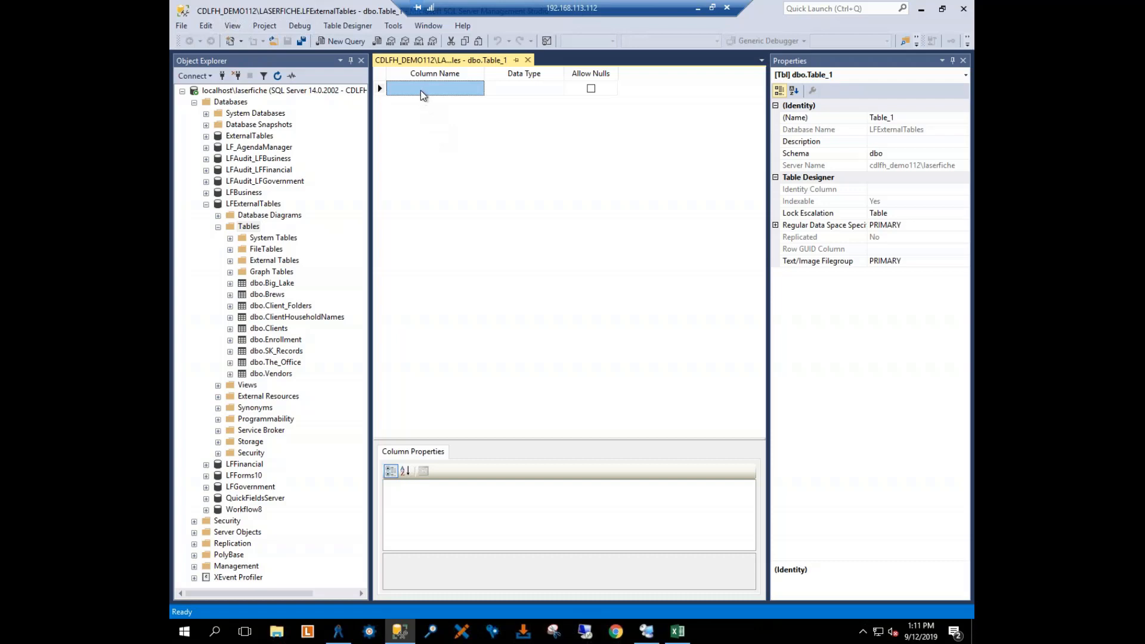
# Step: Add a first column named ID to the new table and set its data type to int
pyautogui.click(508, 90)
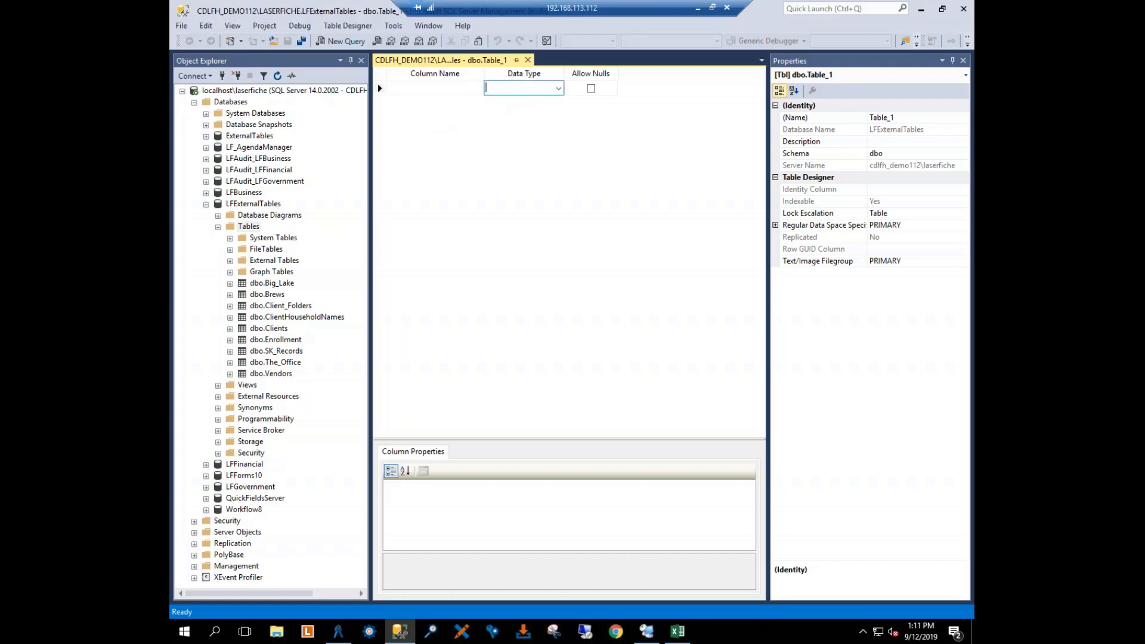
pyautogui.click(441, 90)
pyautogui.write('ID')
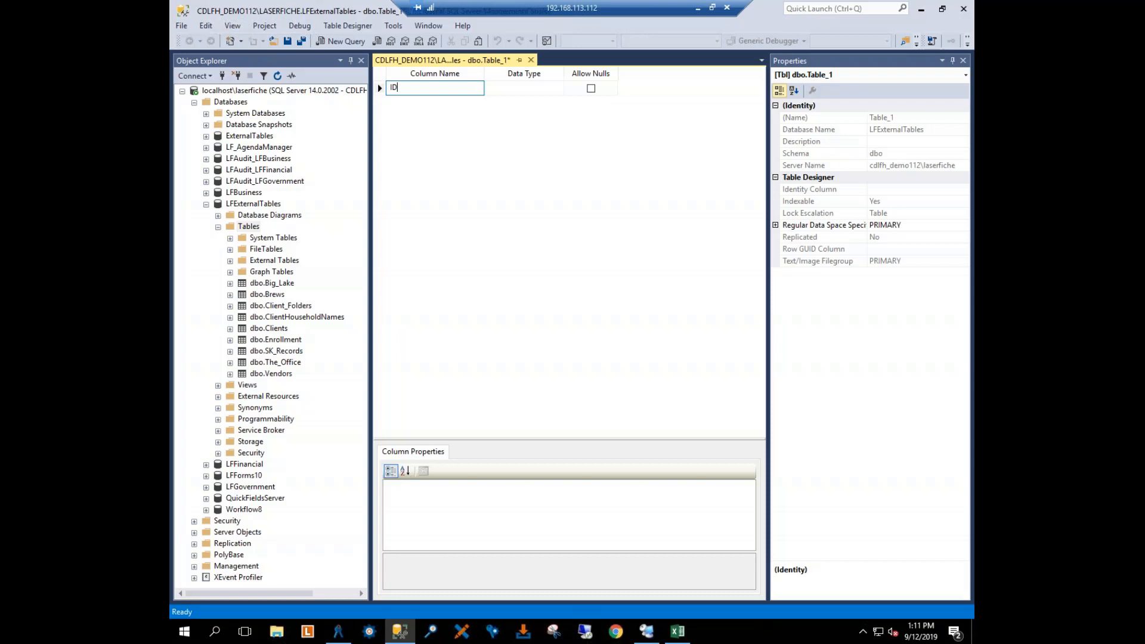
pyautogui.press('Tab')
pyautogui.click(557, 88)
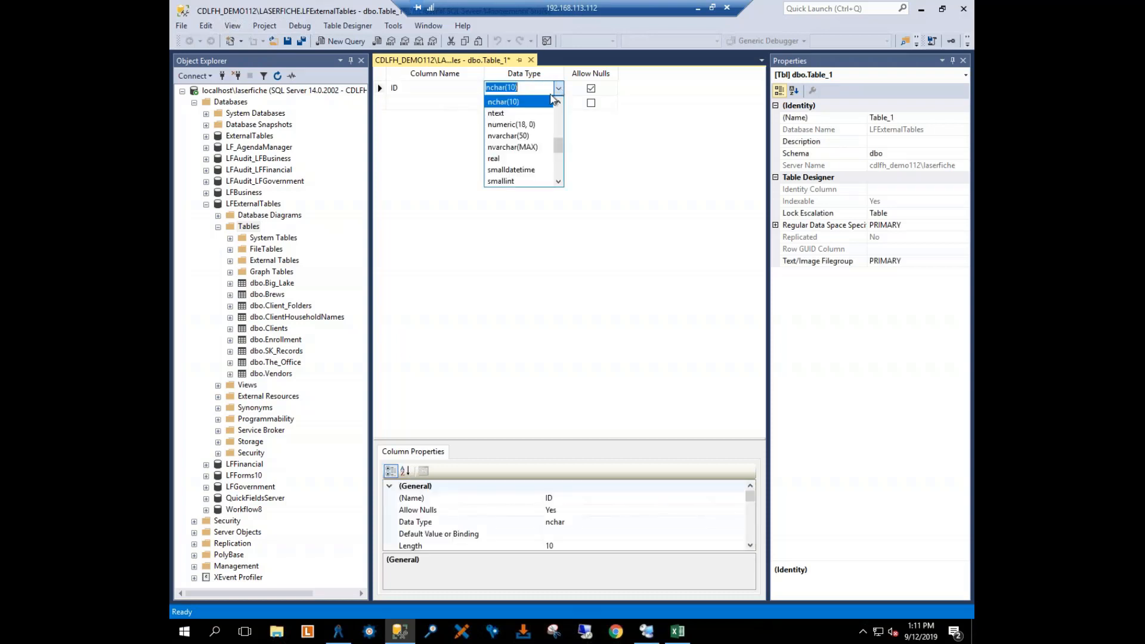
pyautogui.scroll(-4, 525, 143)
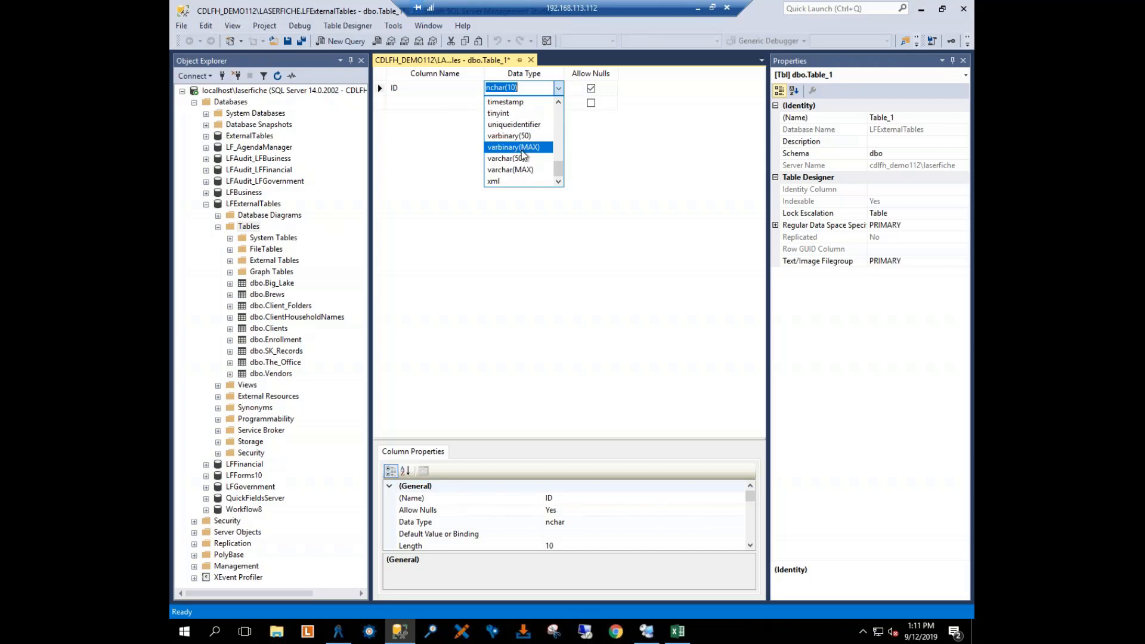
pyautogui.scroll(8, 523, 155)
pyautogui.scroll(-2, 521, 151)
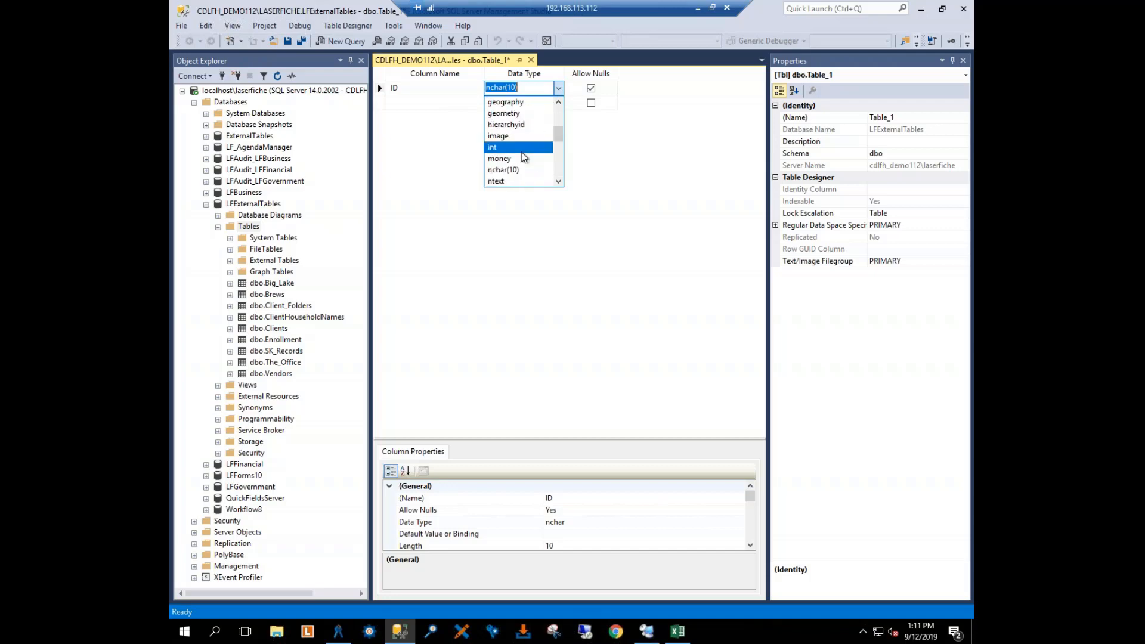
pyautogui.click(522, 149)
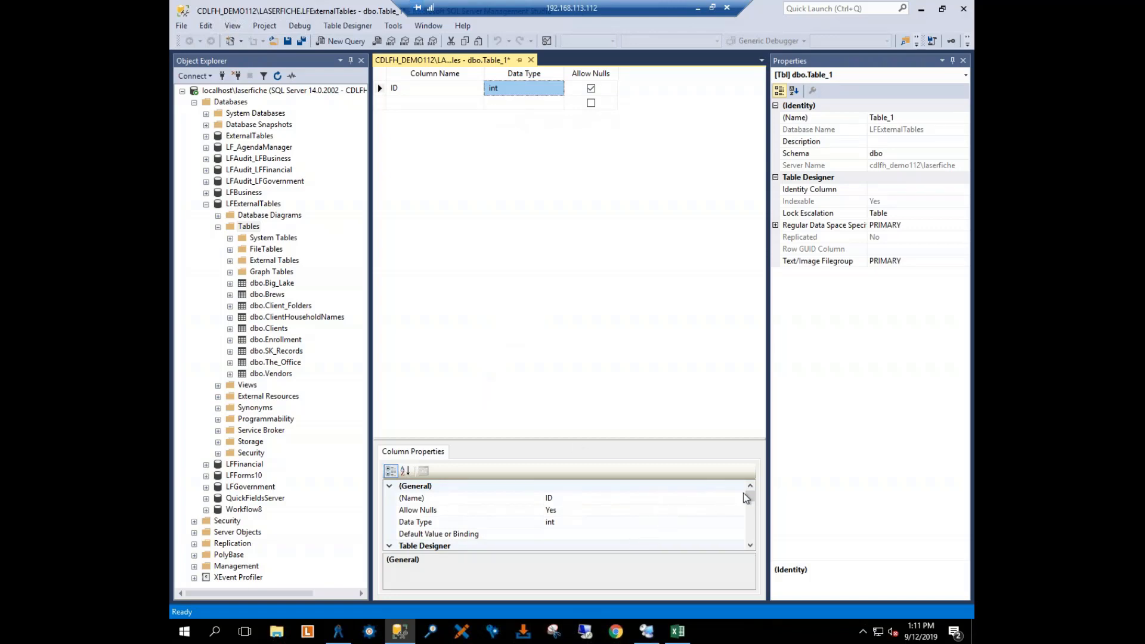
# Step: Make ID the table's identity column by setting Is Identity to Yes, and select the empty row beneath it
pyautogui.moveTo(750, 498); pyautogui.dragTo(753, 514)
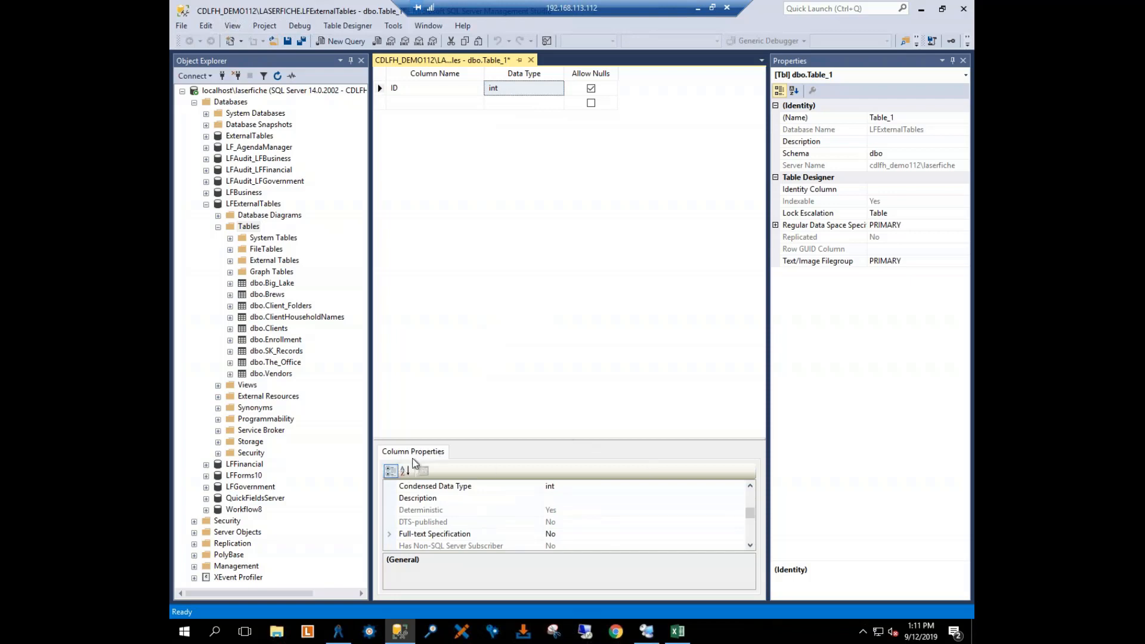
pyautogui.click(750, 522)
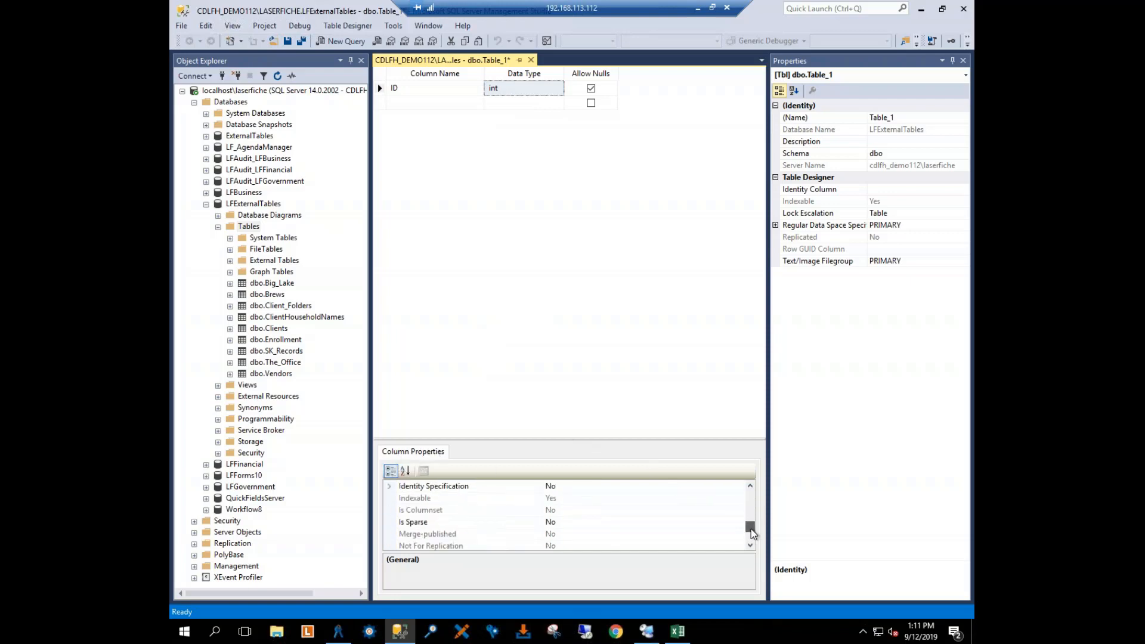
pyautogui.click(389, 486)
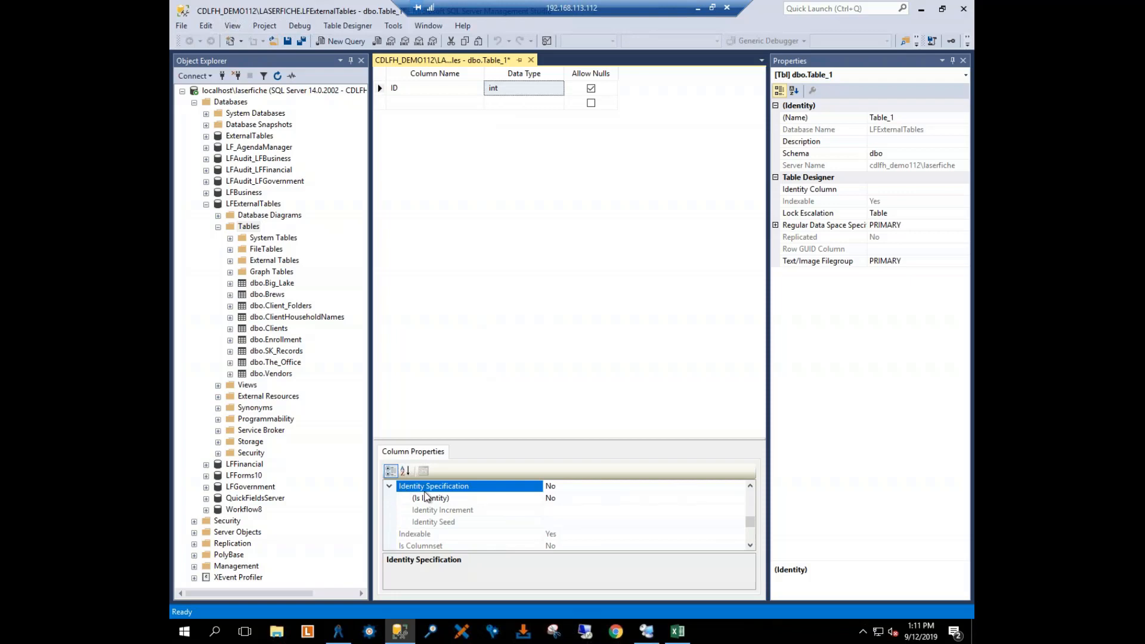
pyautogui.click(453, 499)
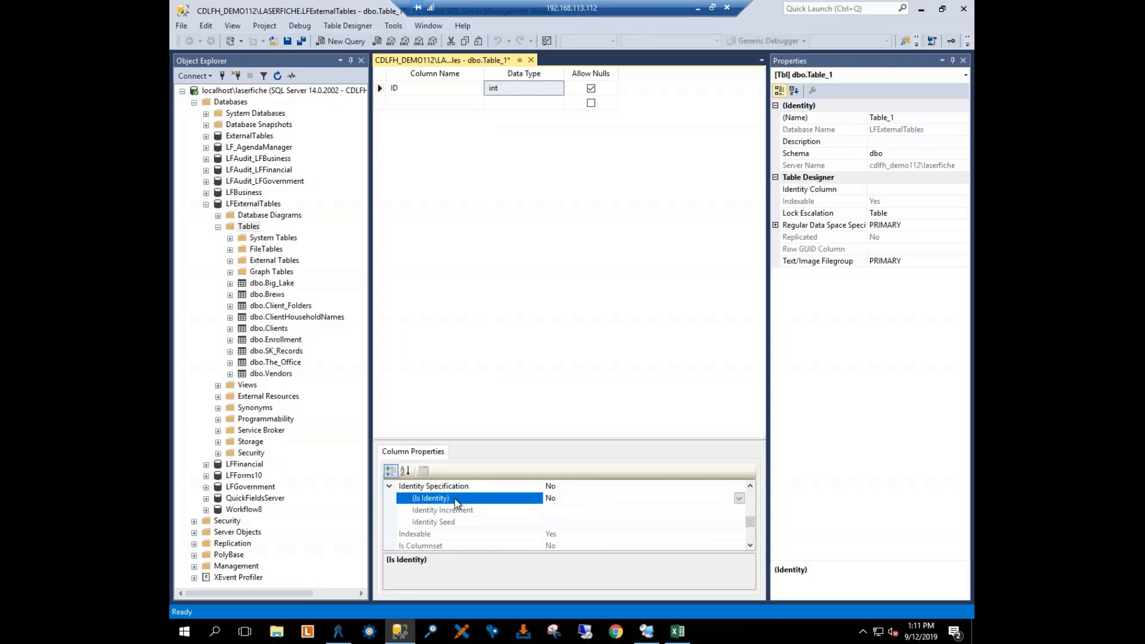
pyautogui.click(739, 498)
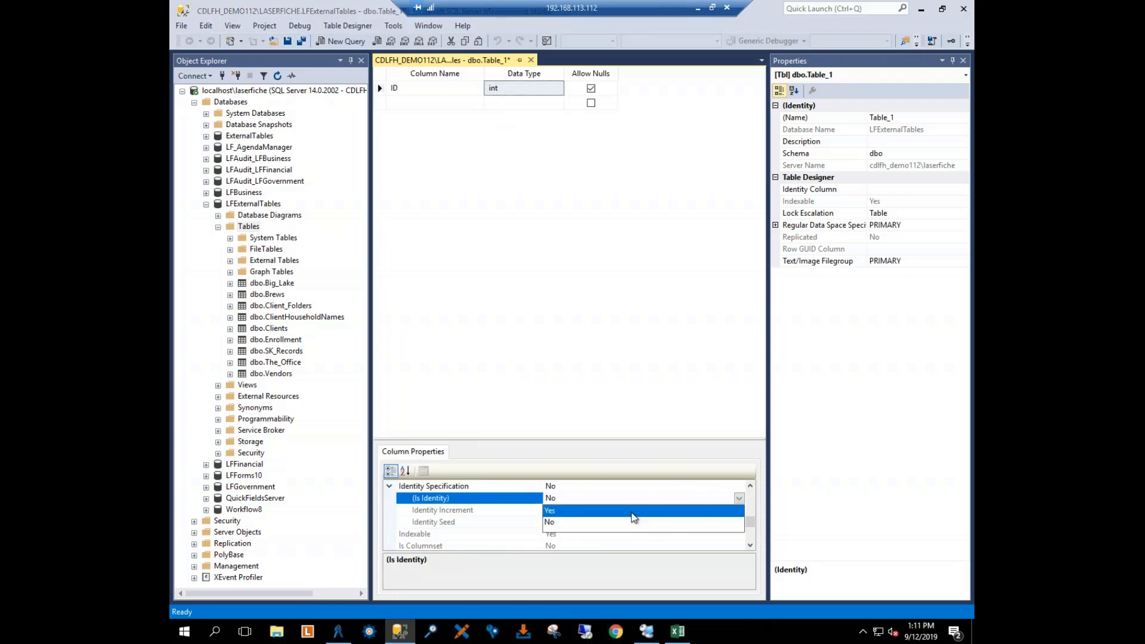
pyautogui.click(634, 511)
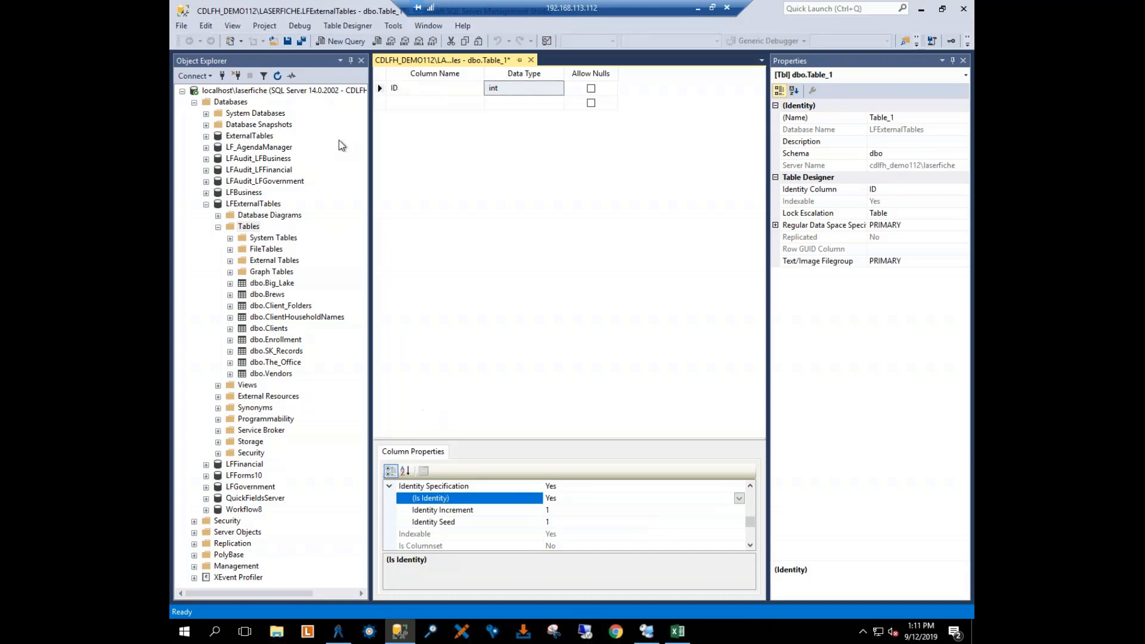
pyautogui.click(383, 102)
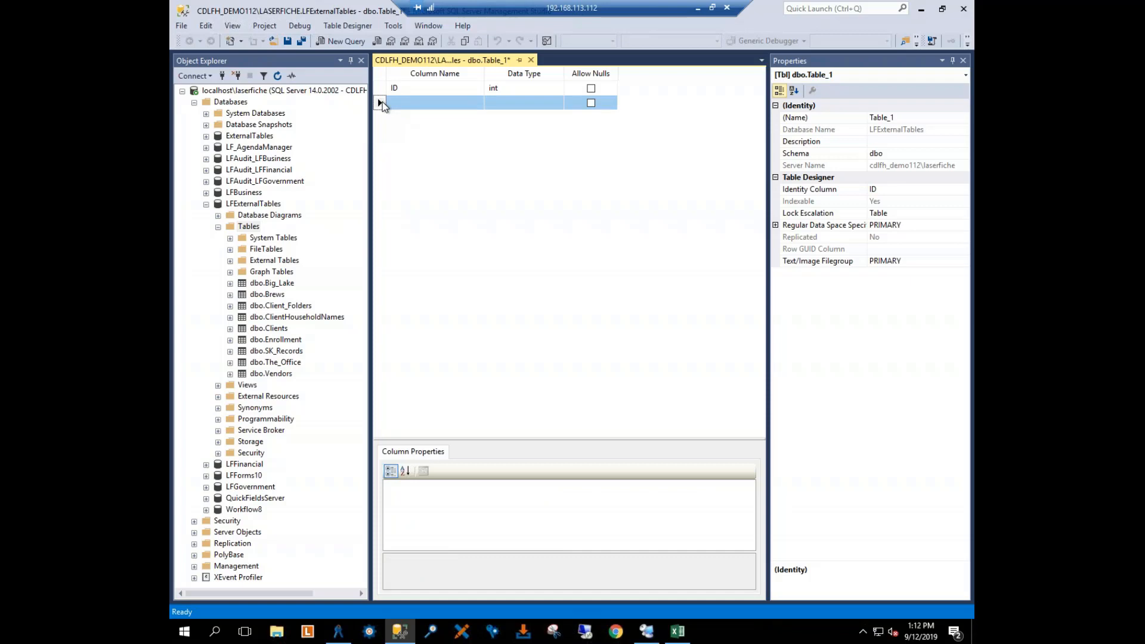
# Step: Check the column headers of the class list in Excel, and add a Term column to the new table in SQL Server Management Studio
pyautogui.click(677, 630)
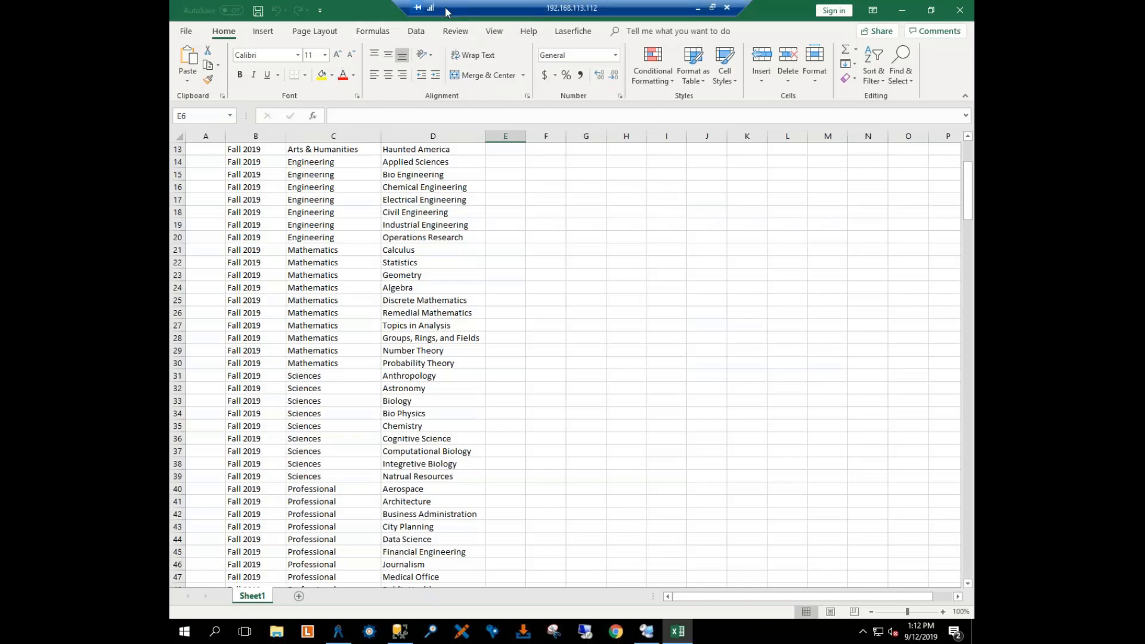
pyautogui.moveTo(398, 5); pyautogui.dragTo(554, 8)
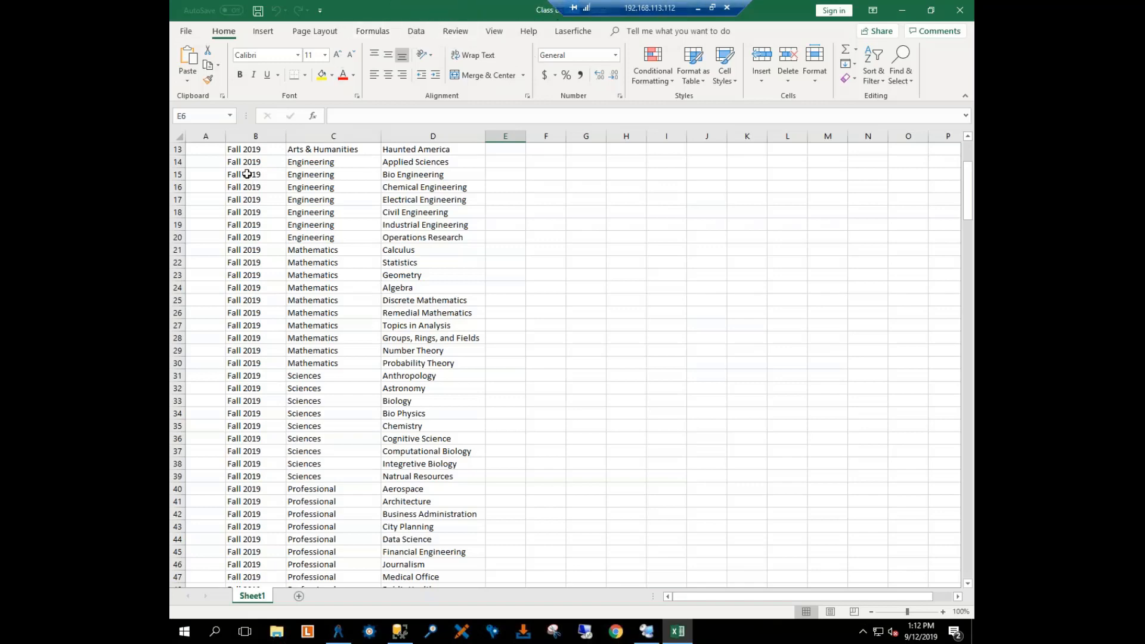
pyautogui.moveTo(968, 203); pyautogui.dragTo(968, 170)
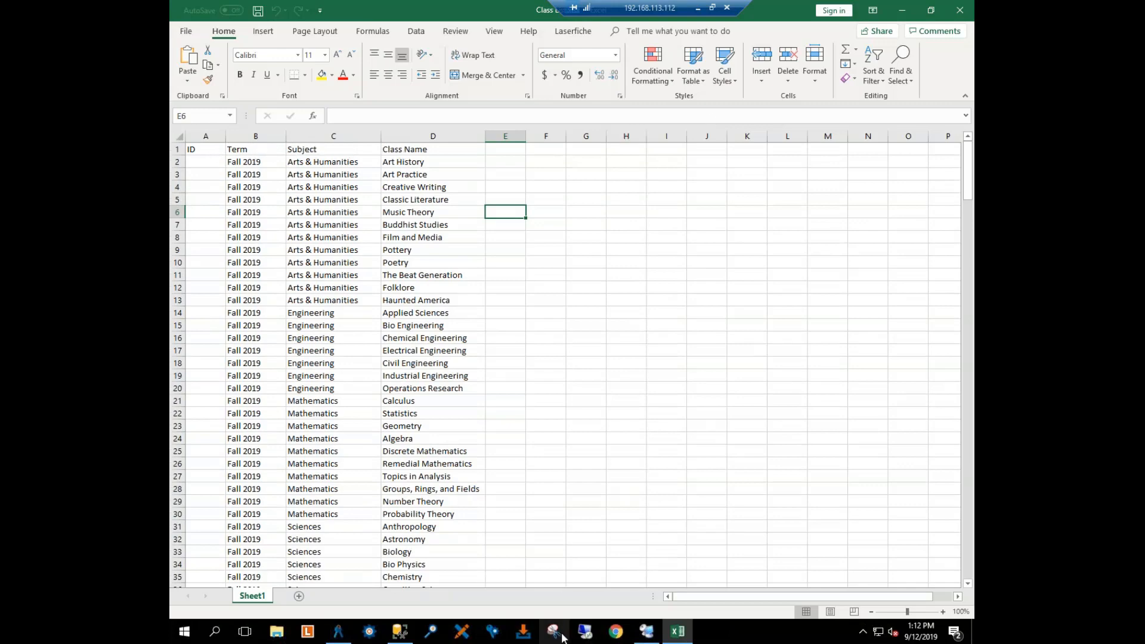
pyautogui.click(399, 631)
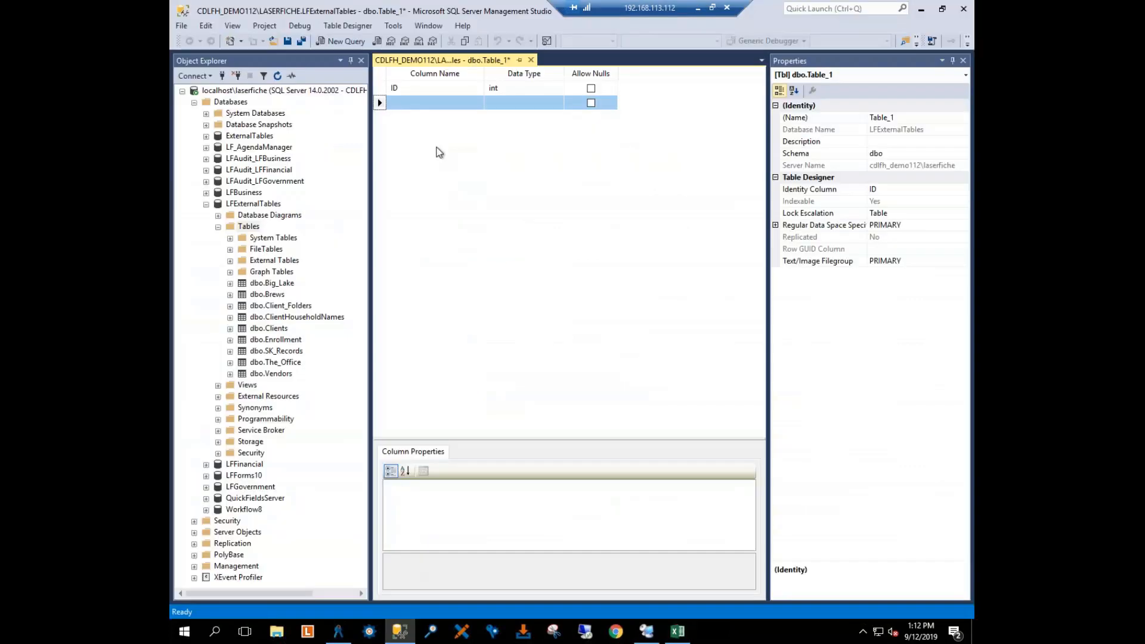
pyautogui.click(421, 103)
pyautogui.write('Term')
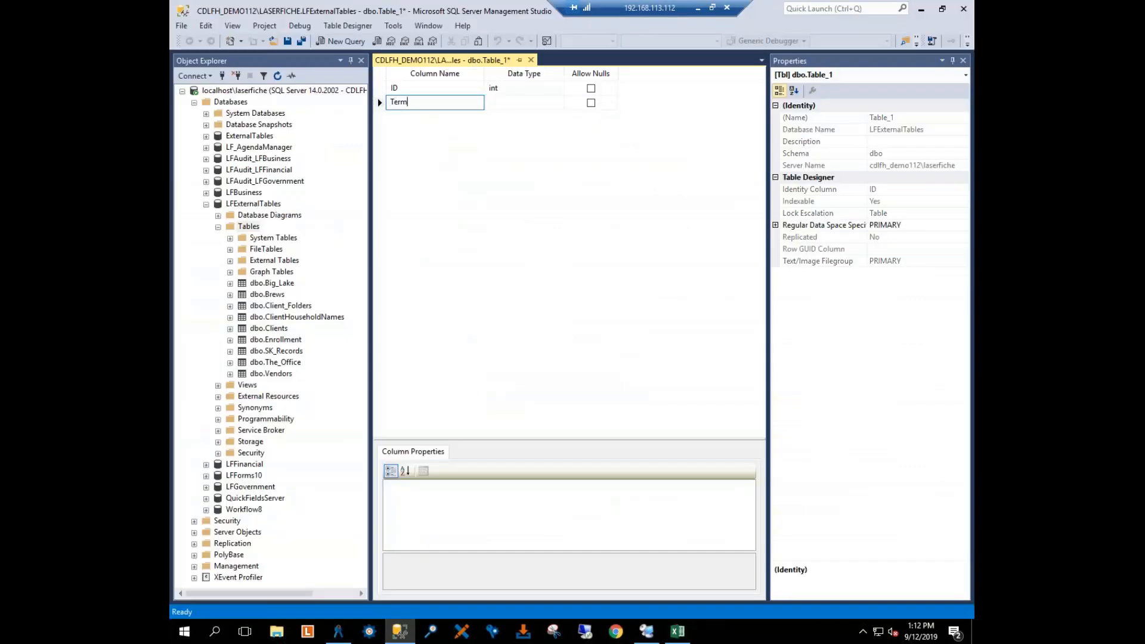
pyautogui.press('Tab')
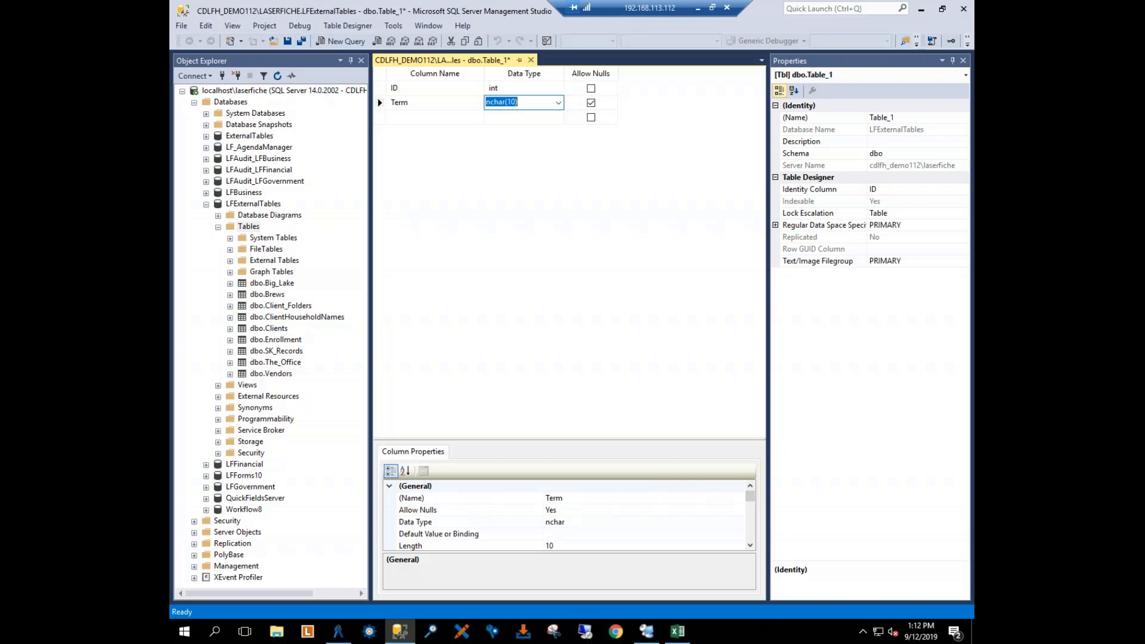
# Step: Set the Term column's data type to varchar(100) and select the empty row beneath it
pyautogui.write('var')
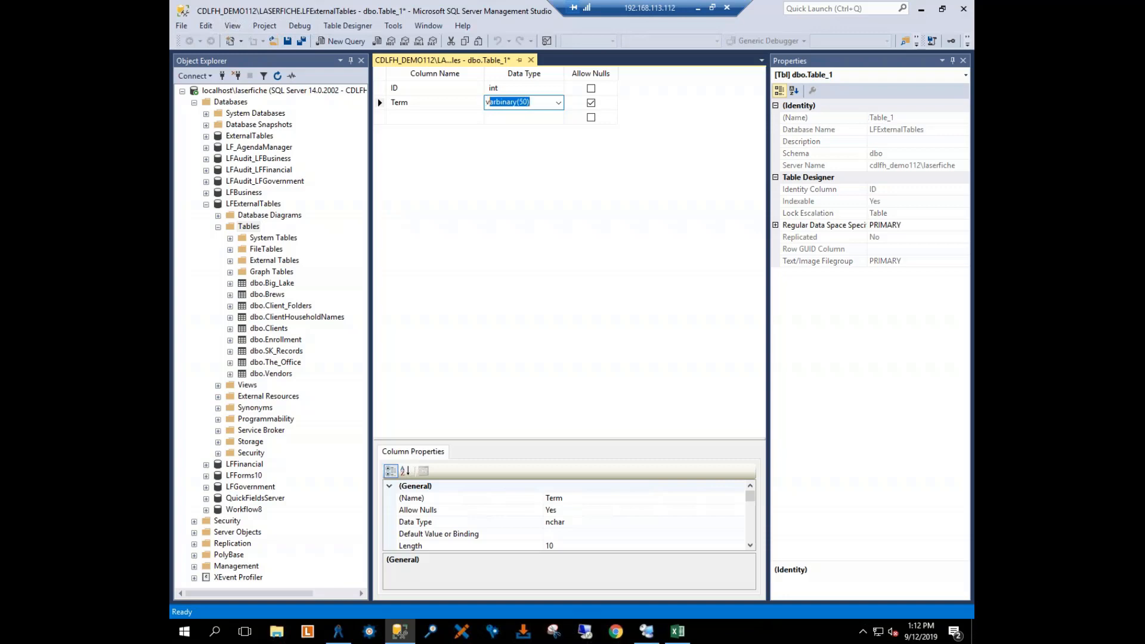
pyautogui.write('cahar')
pyautogui.press('BackSpace')
pyautogui.press('BackSpace')
pyautogui.press('BackSpace')
pyautogui.press('BackSpace')
pyautogui.write('har')
pyautogui.press('BackSpace')
pyautogui.write('100)')
pyautogui.click(381, 116)
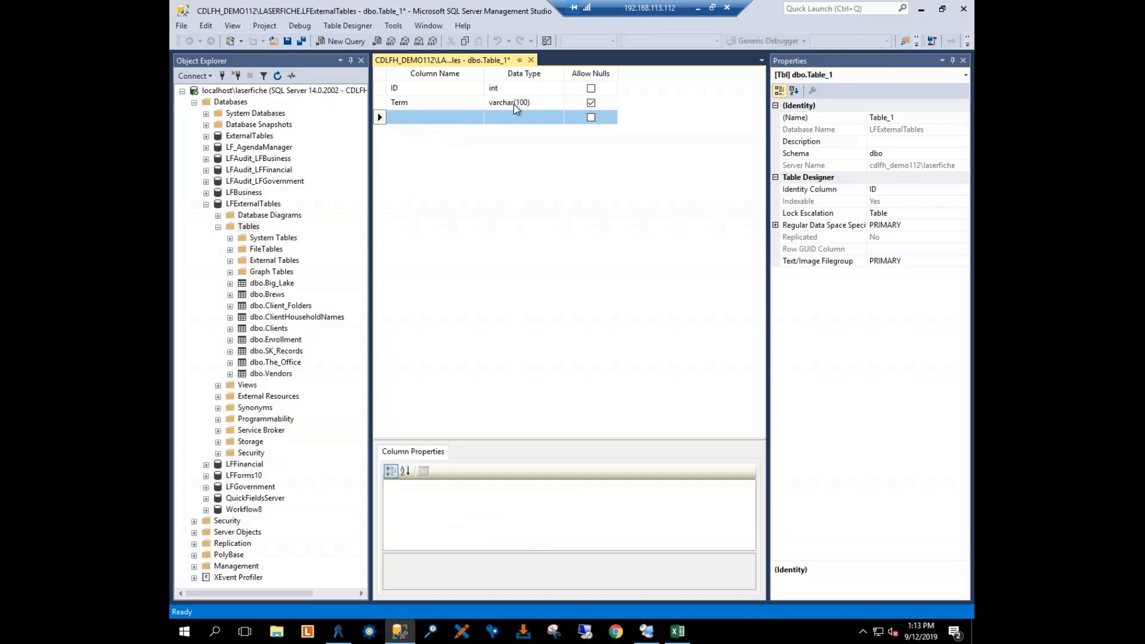
# Step: Add a Subject column with data type varchar(100) below Term
pyautogui.click(434, 121)
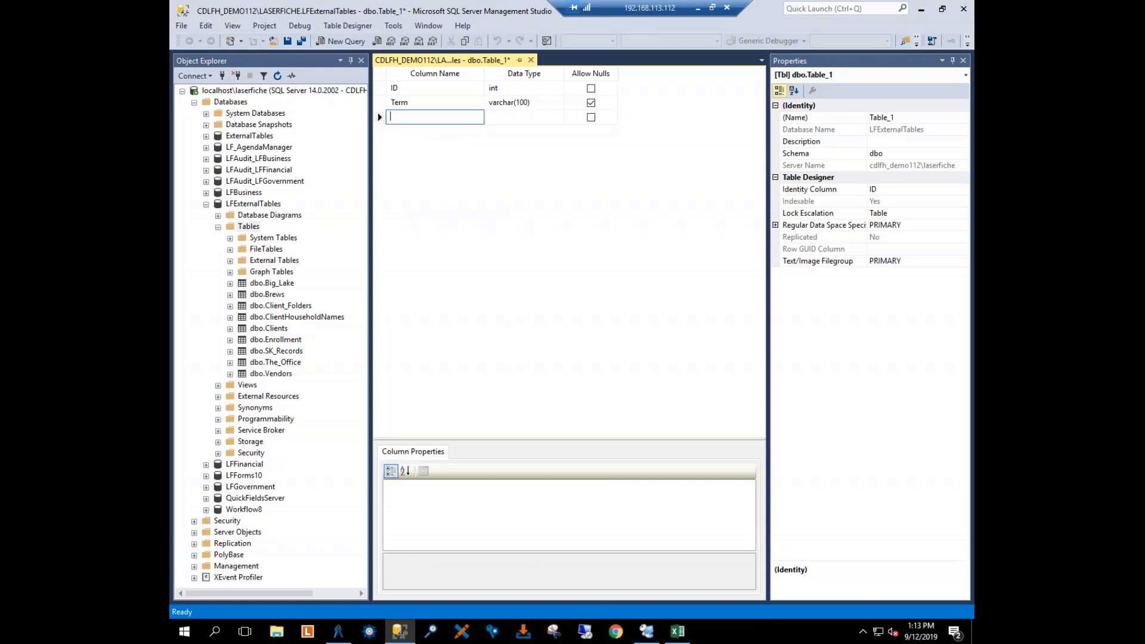
pyautogui.write('Subj')
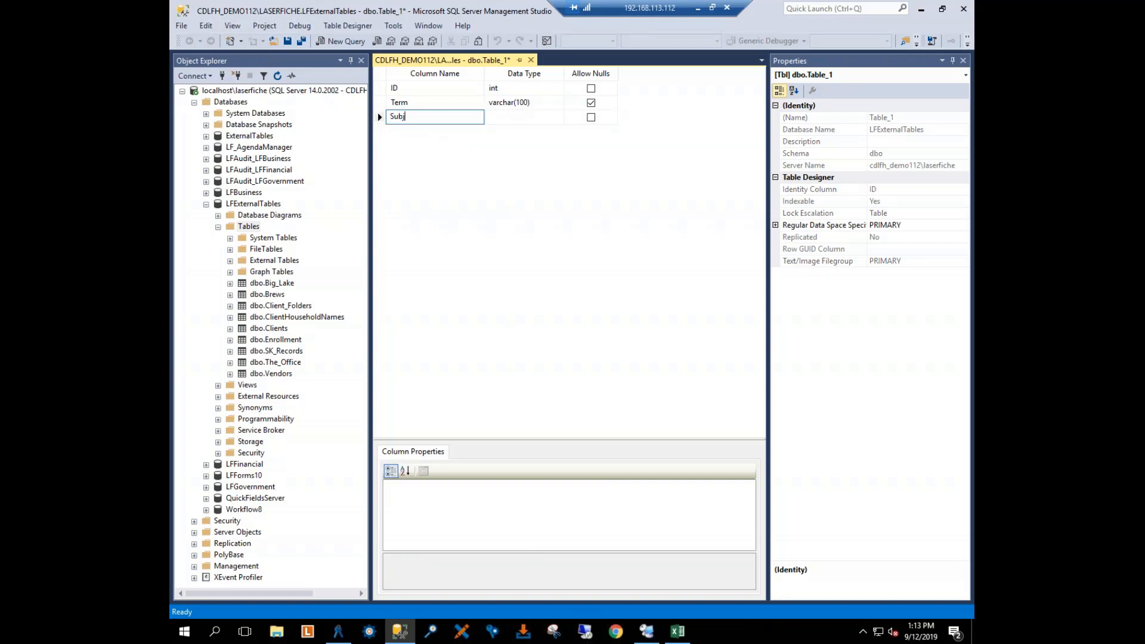
pyautogui.write('ect')
pyautogui.press('Tab')
pyautogui.write('varc')
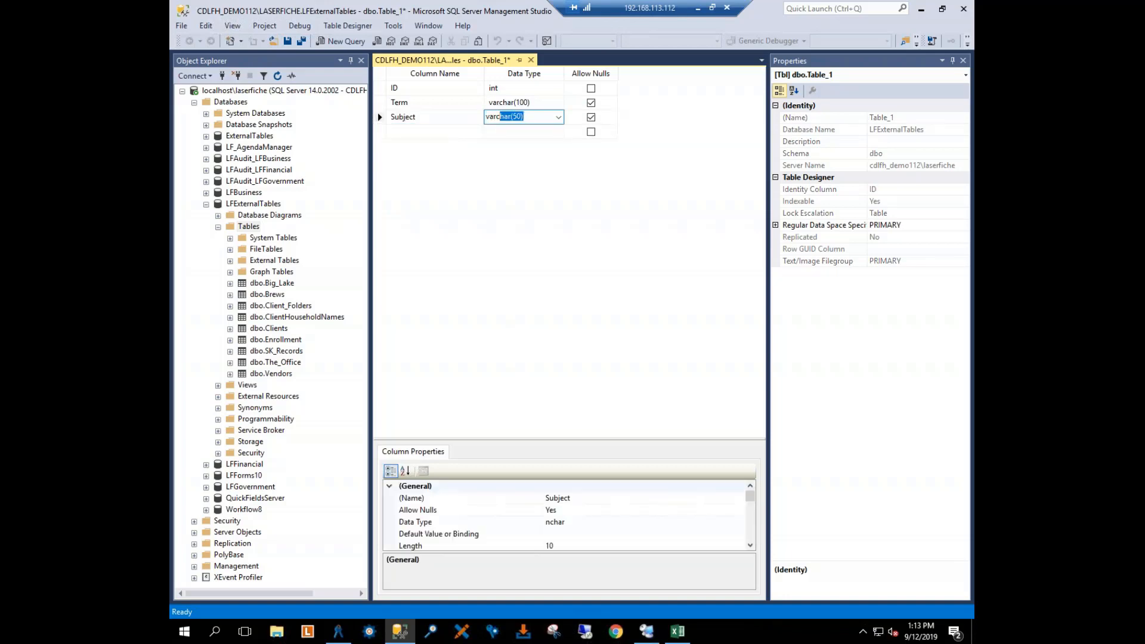
pyautogui.write('har(100)')
pyautogui.press('Tab')
pyautogui.press('Tab')
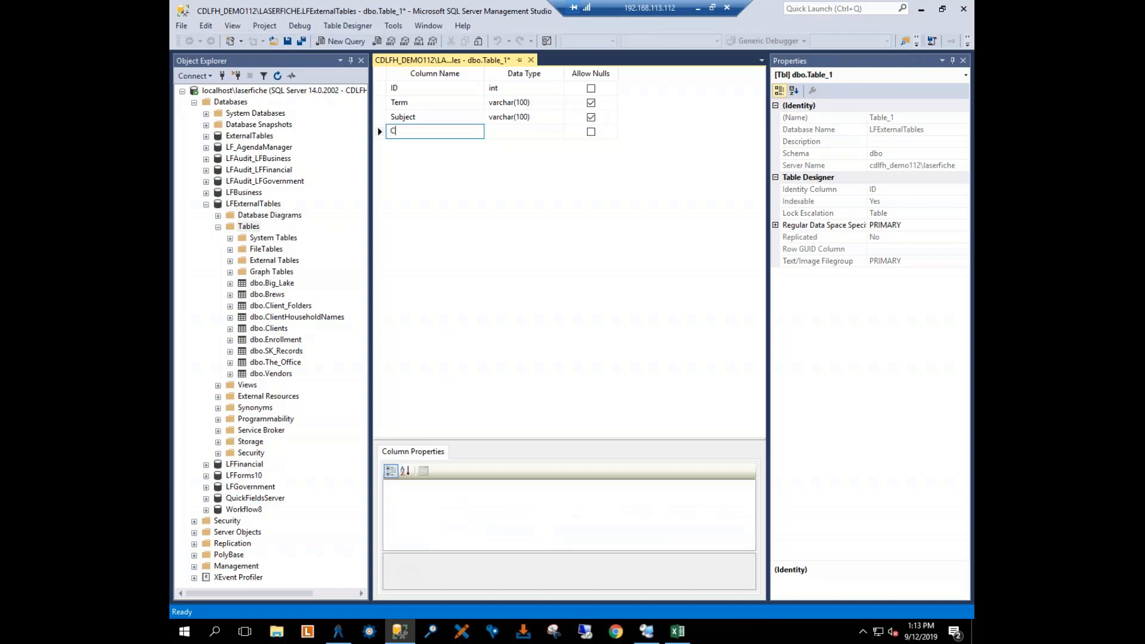
# Step: Add a Class_Name column with data type varchar(100) below Subject
pyautogui.write('Class_Name')
pyautogui.press('Tab')
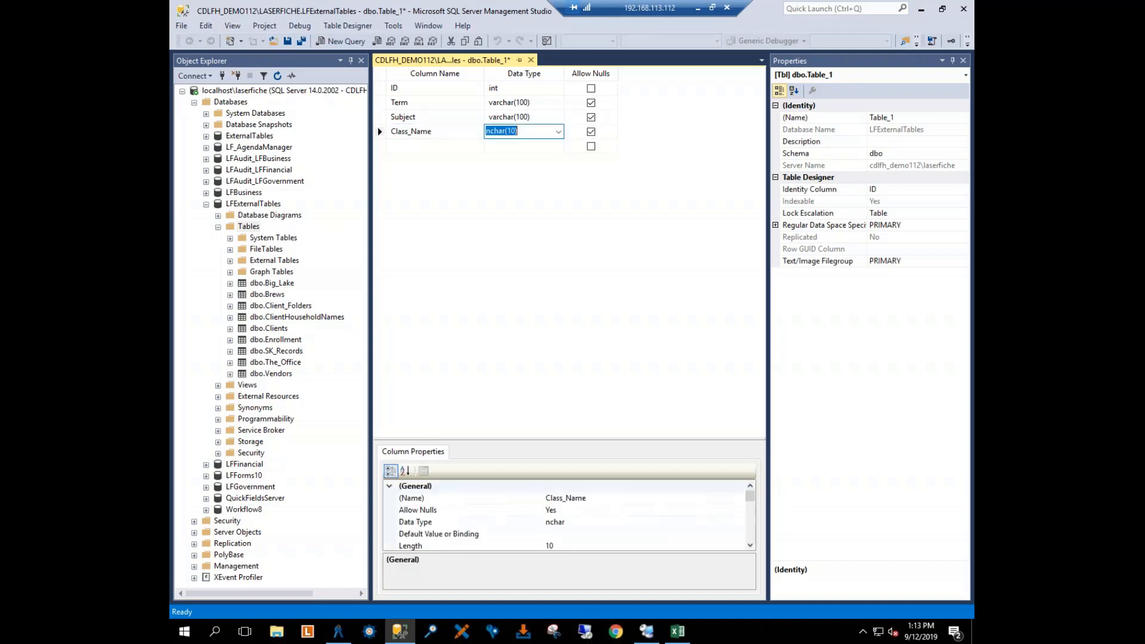
pyautogui.write('varchar(')
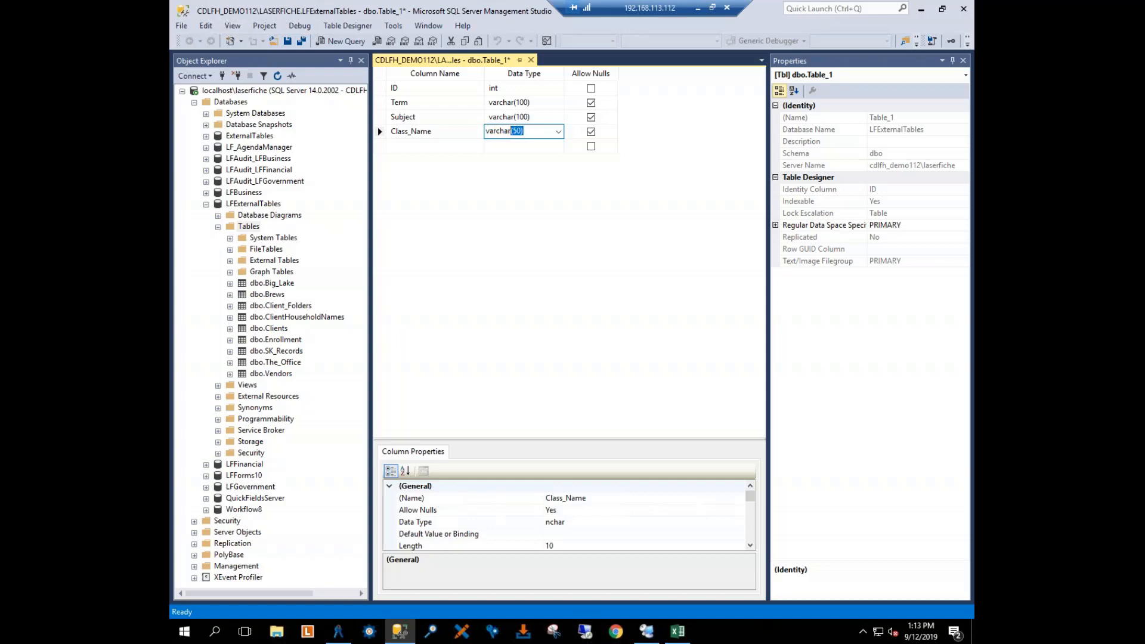
pyautogui.write('100)')
# Step: Save the new table under the name Classes and close its design view
pyautogui.click(289, 44)
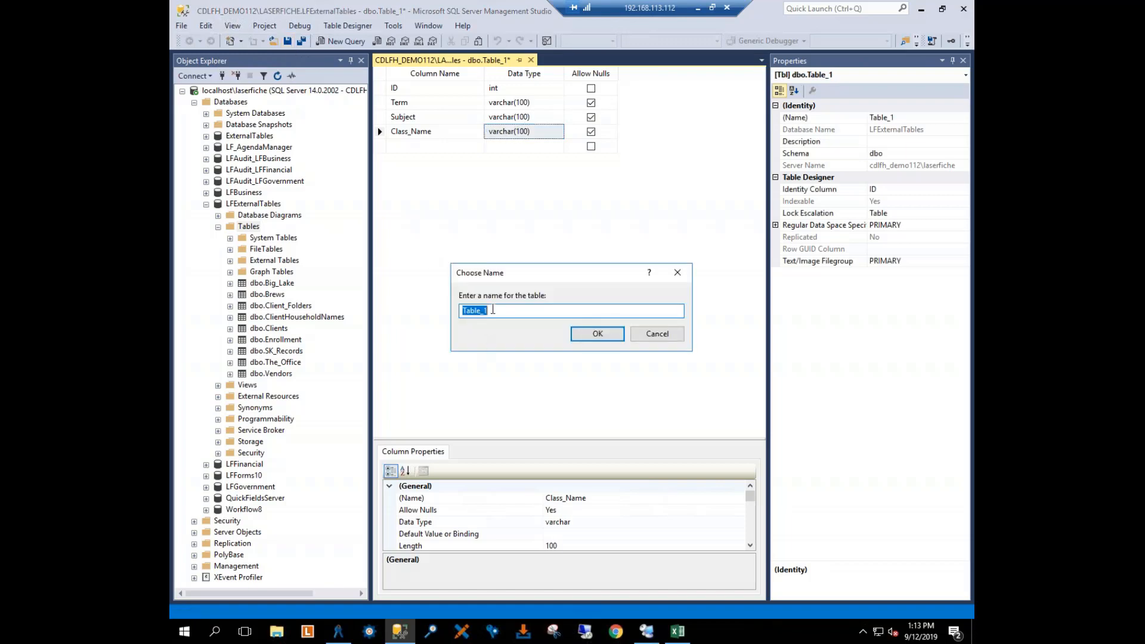
pyautogui.write('Classes')
pyautogui.click(597, 335)
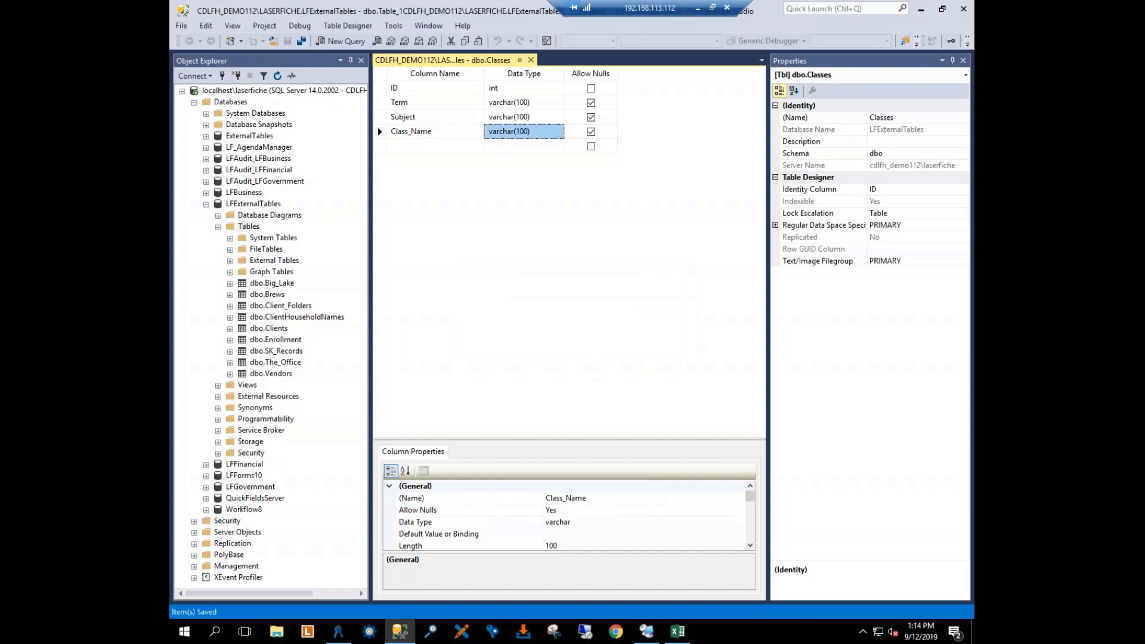
pyautogui.click(530, 60)
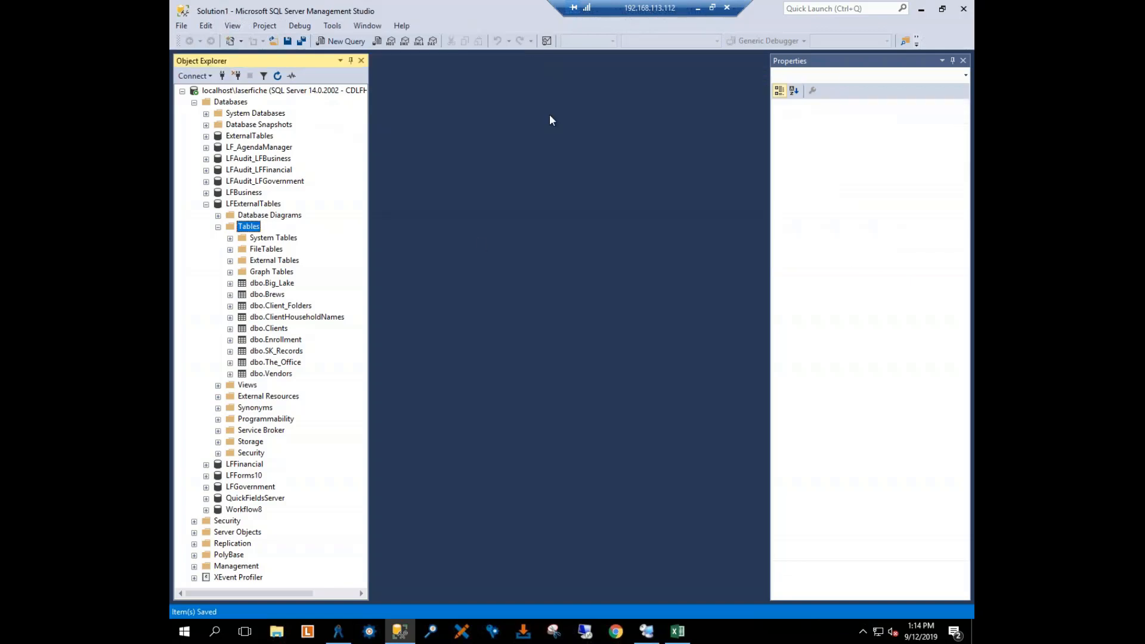
# Step: Refresh the Tables folder of LFExternalTables and open the top 200 rows of dbo.Classes for editing
pyautogui.rightClick(247, 228)
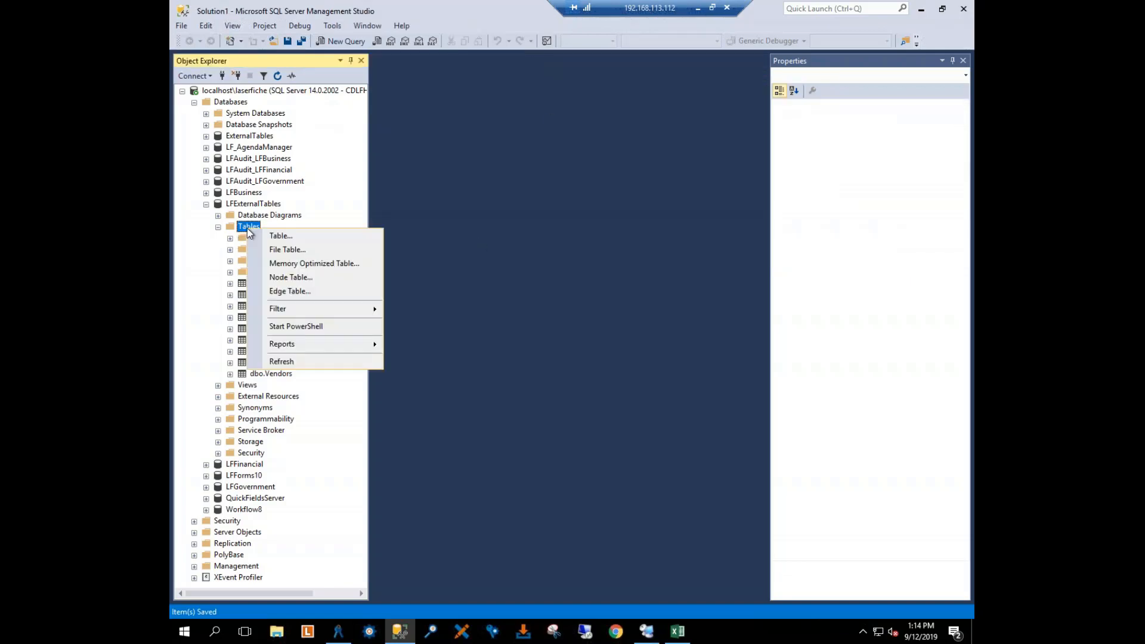
pyautogui.click(281, 361)
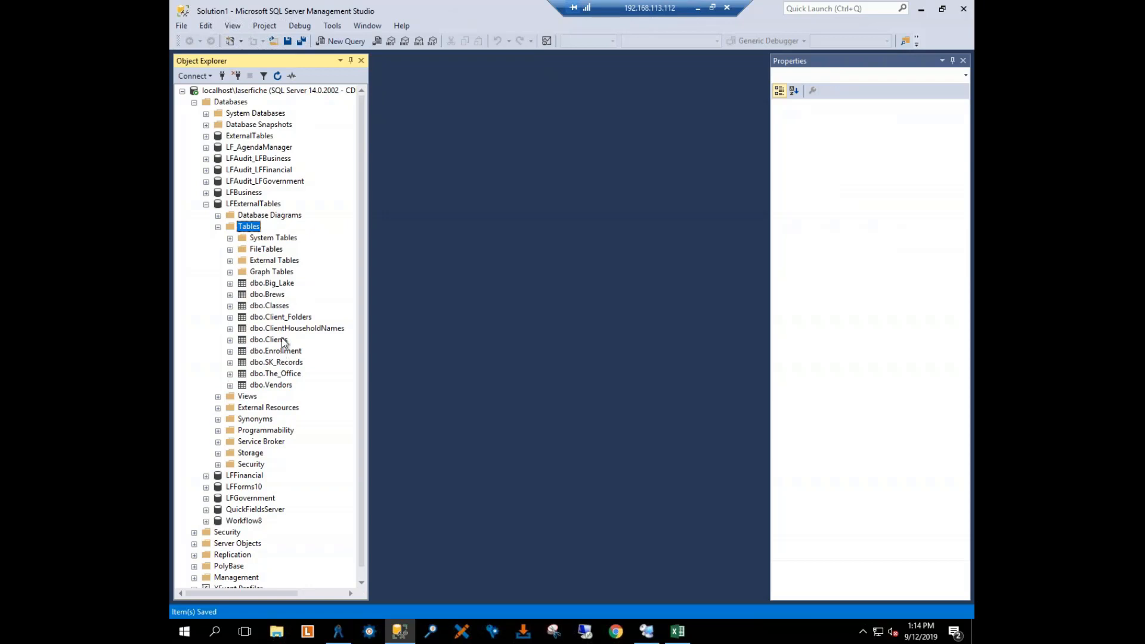
pyautogui.click(257, 307)
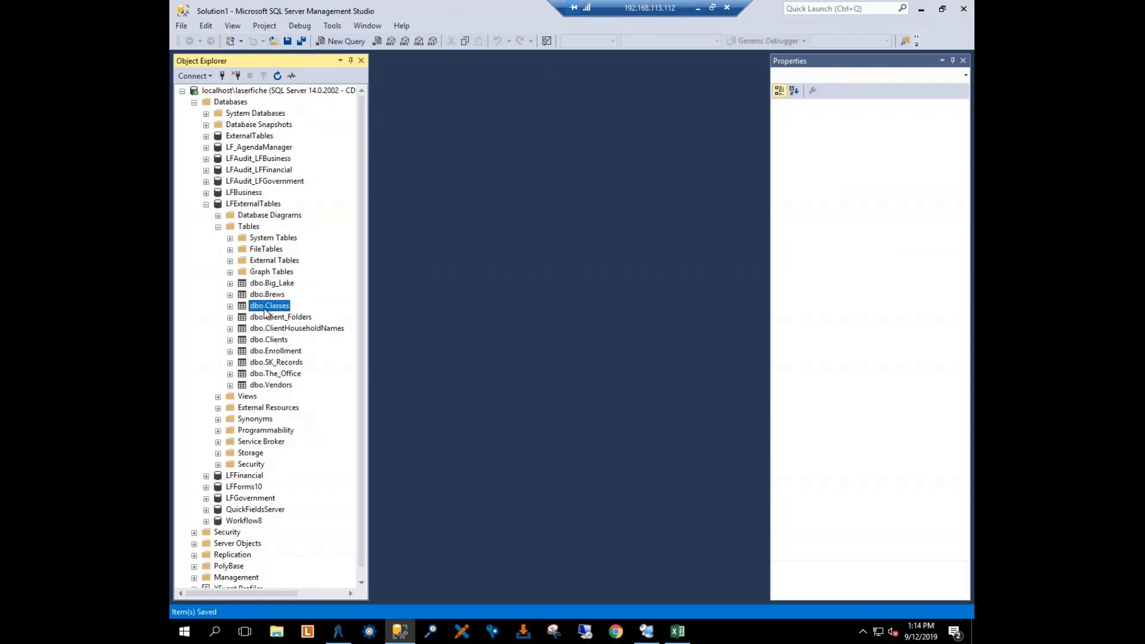
pyautogui.rightClick(265, 311)
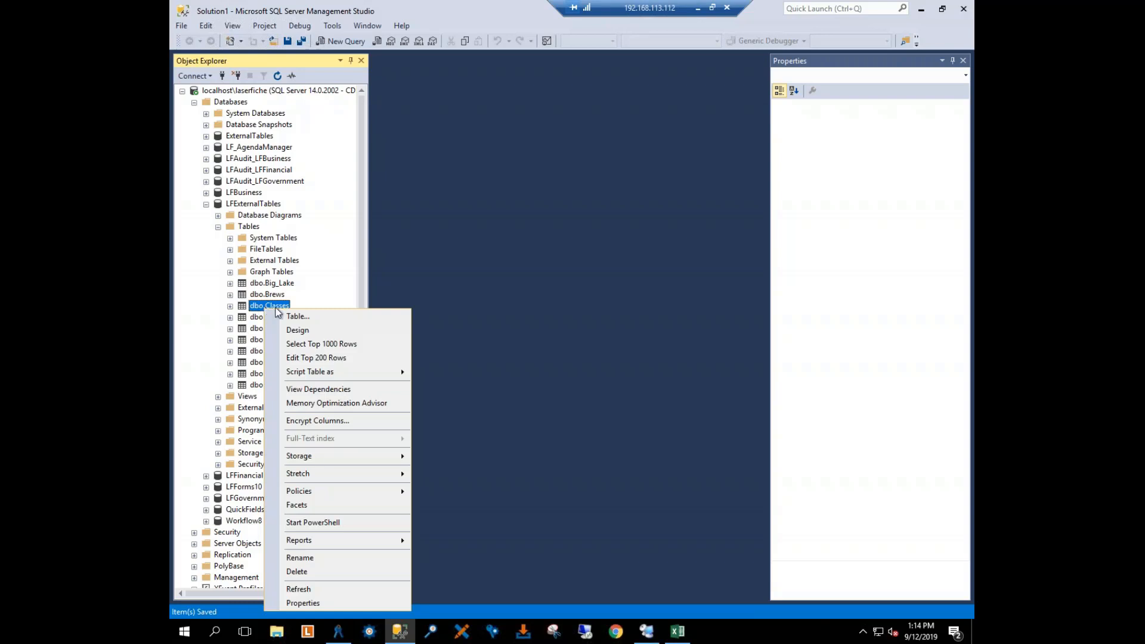
pyautogui.click(357, 364)
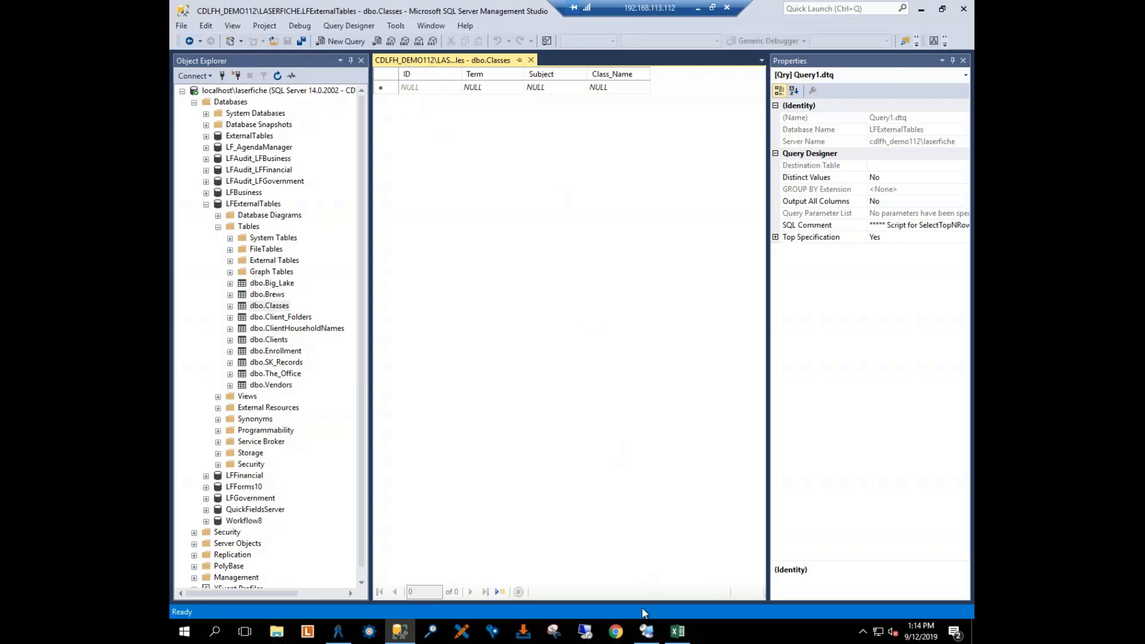
# Step: Switch to the Excel class list and copy all data rows from A2 through D259, including the empty ID column
pyautogui.click(678, 631)
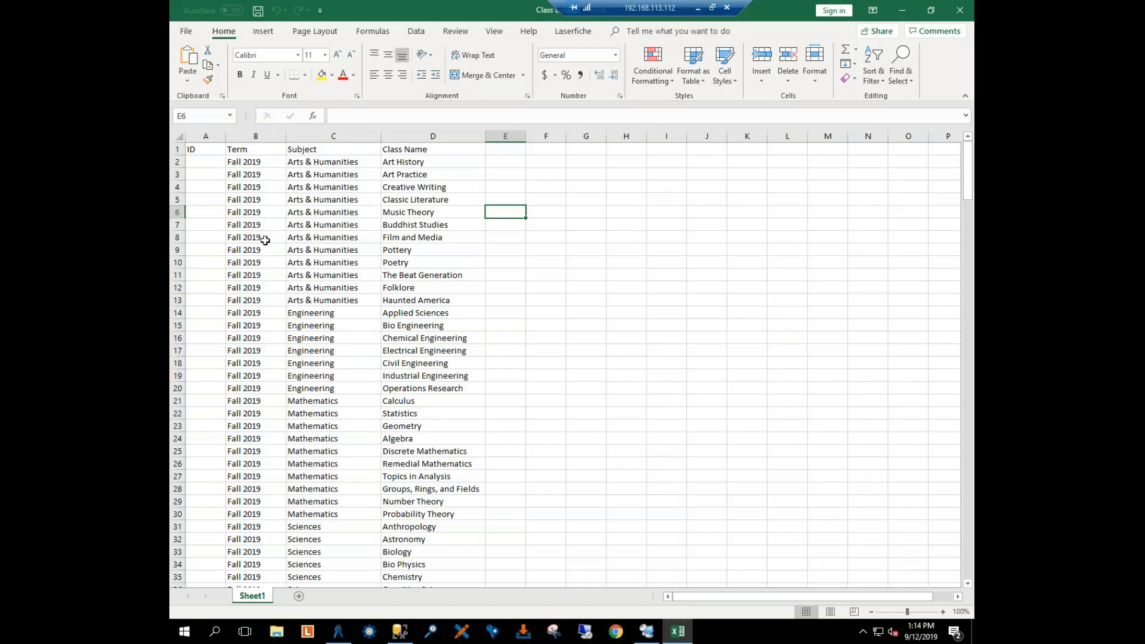
pyautogui.click(205, 160)
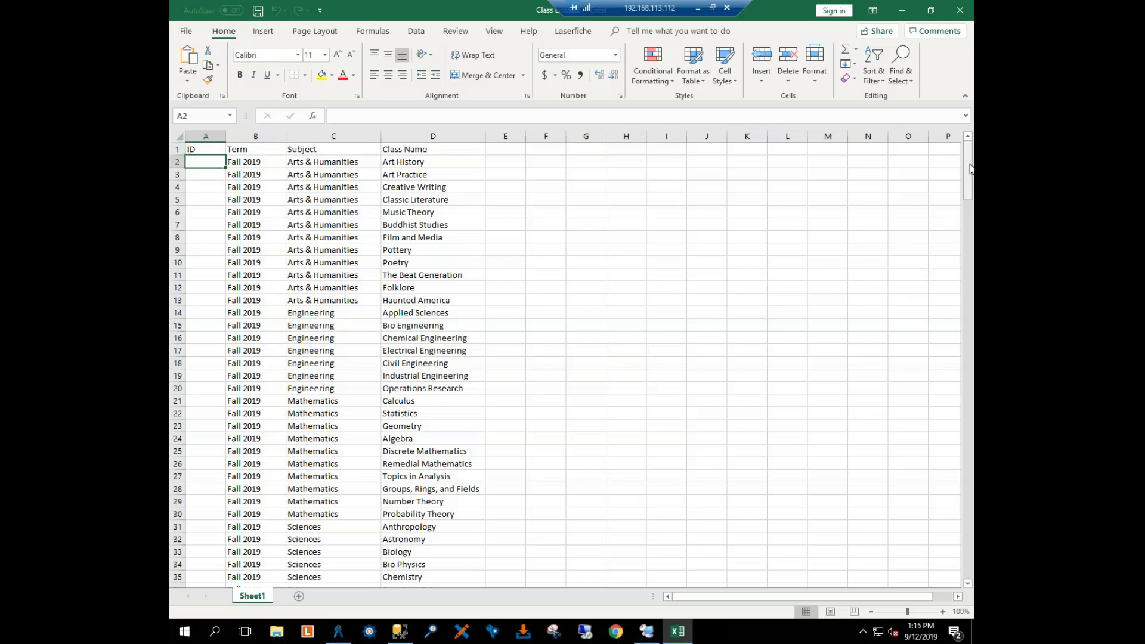
pyautogui.moveTo(969, 168); pyautogui.dragTo(966, 555)
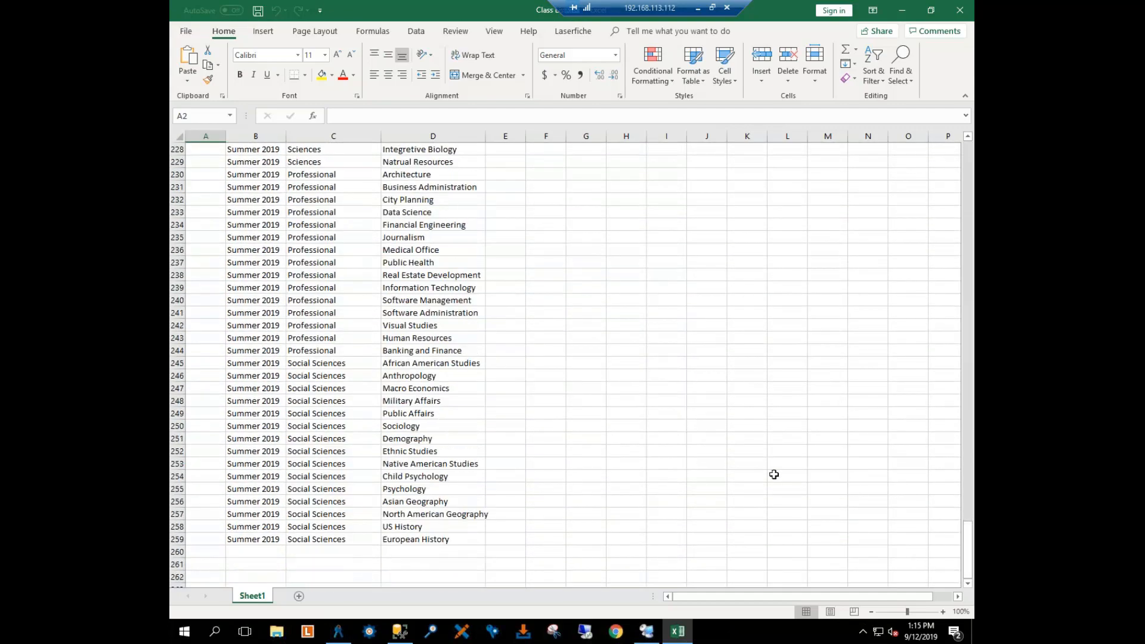
pyautogui.keyDown('shift'); pyautogui.click(439, 542); pyautogui.keyUp('shift')
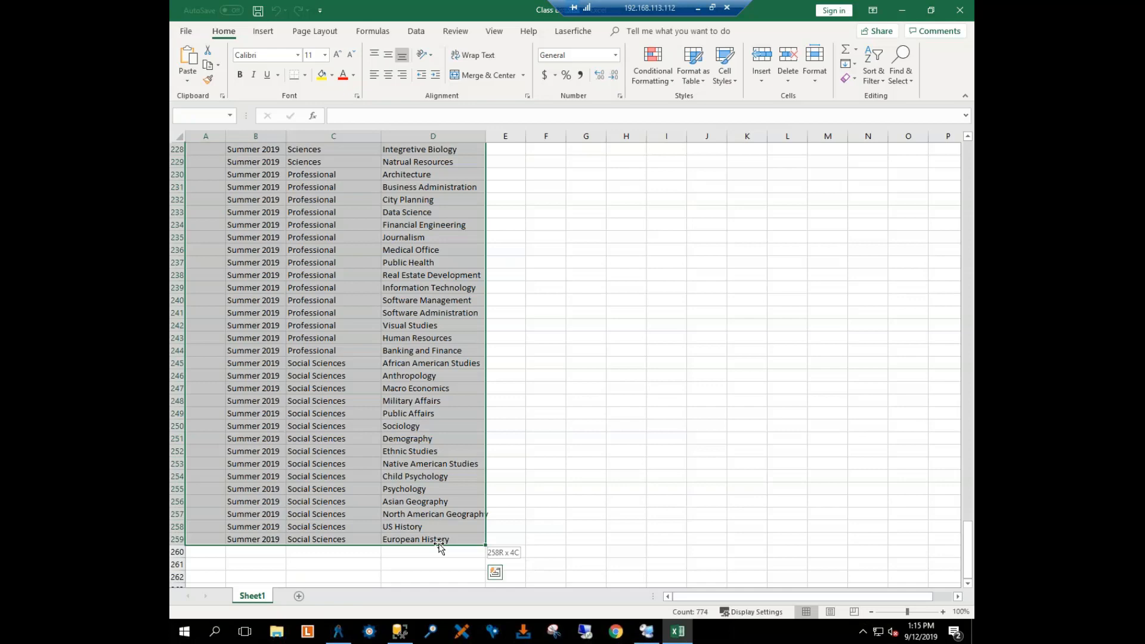
pyautogui.rightClick(375, 463)
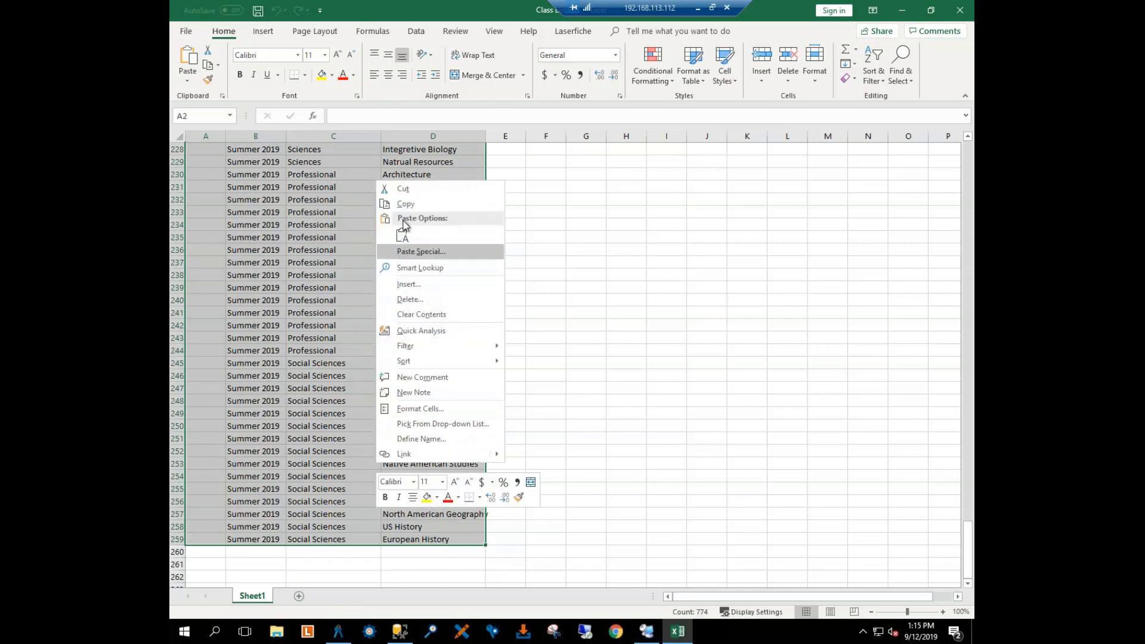
pyautogui.click(405, 204)
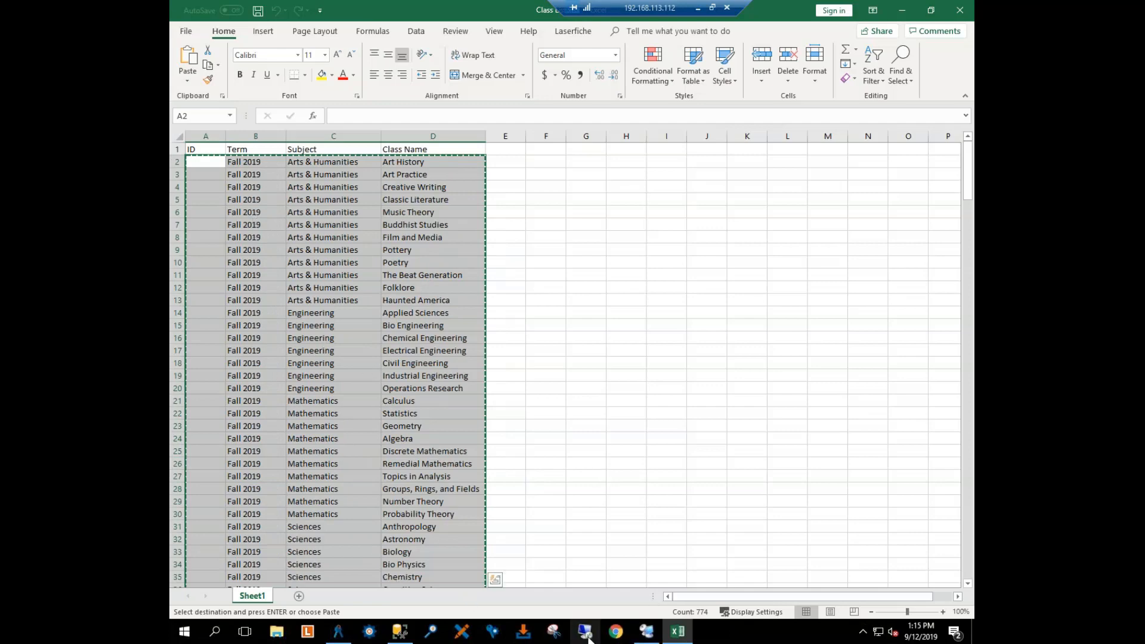
# Step: Return to SQL Server Management Studio and paste the copied class rows into the empty dbo.Classes table
pyautogui.click(399, 630)
pyautogui.click(379, 76)
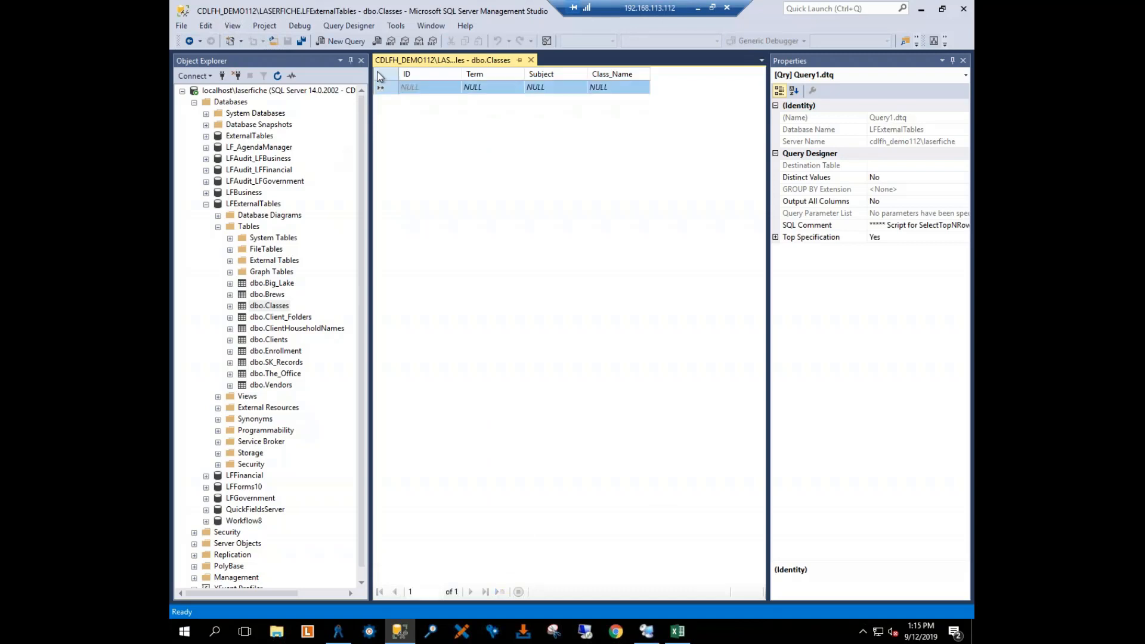
pyautogui.rightClick(379, 76)
pyautogui.click(408, 124)
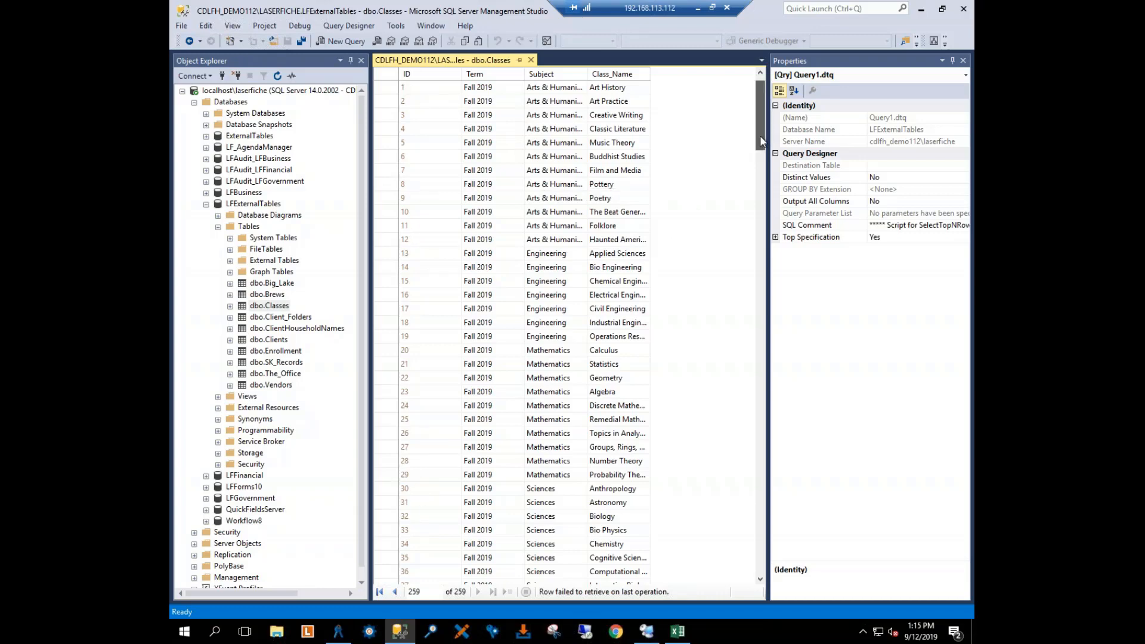
# Step: Look through the pasted rows, widen the Class_Name column to fit the full class names, and save everything
pyautogui.moveTo(759, 135); pyautogui.dragTo(751, 190)
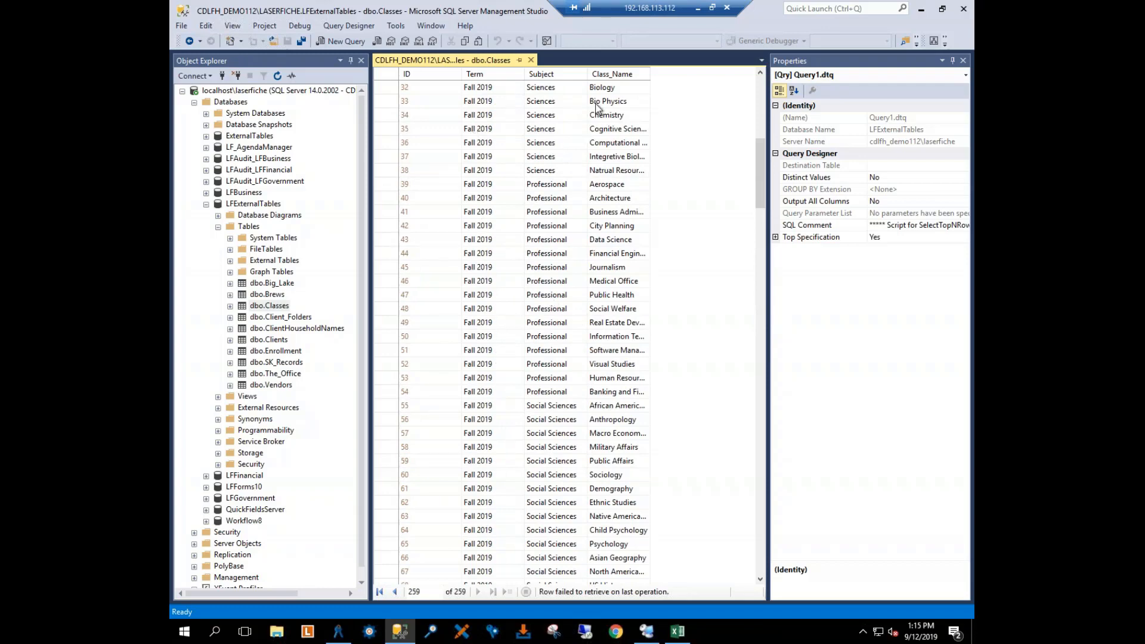
pyautogui.moveTo(649, 73); pyautogui.dragTo(702, 69)
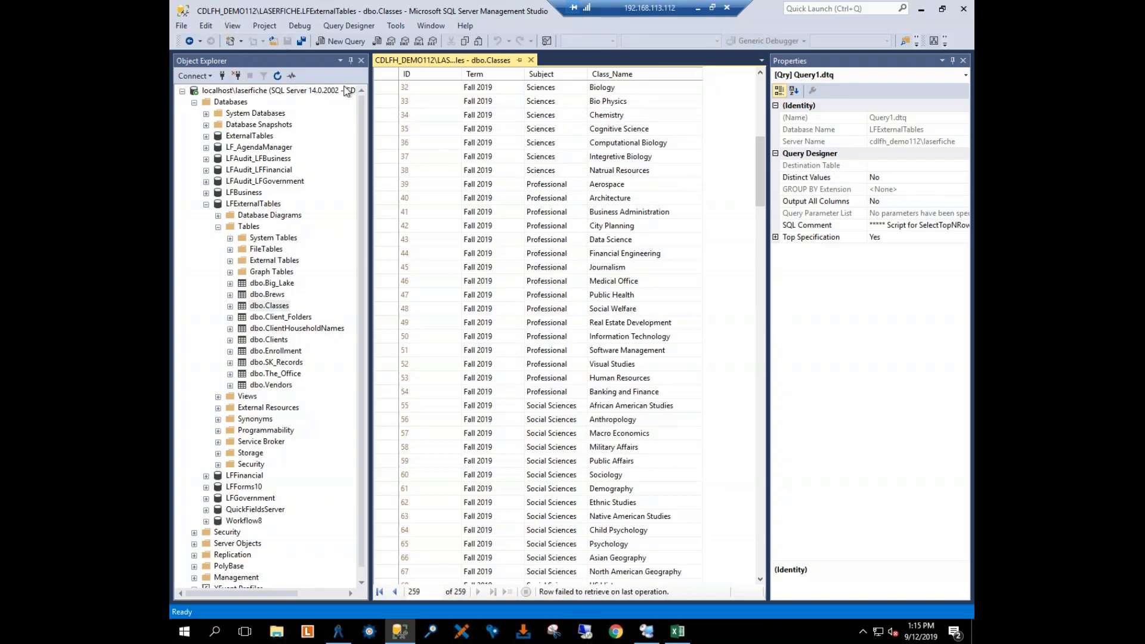
pyautogui.click(301, 42)
# Step: Minimize SQL Server Management Studio and switch to the Laserfiche 10.3 Administration Console
pyautogui.click(921, 9)
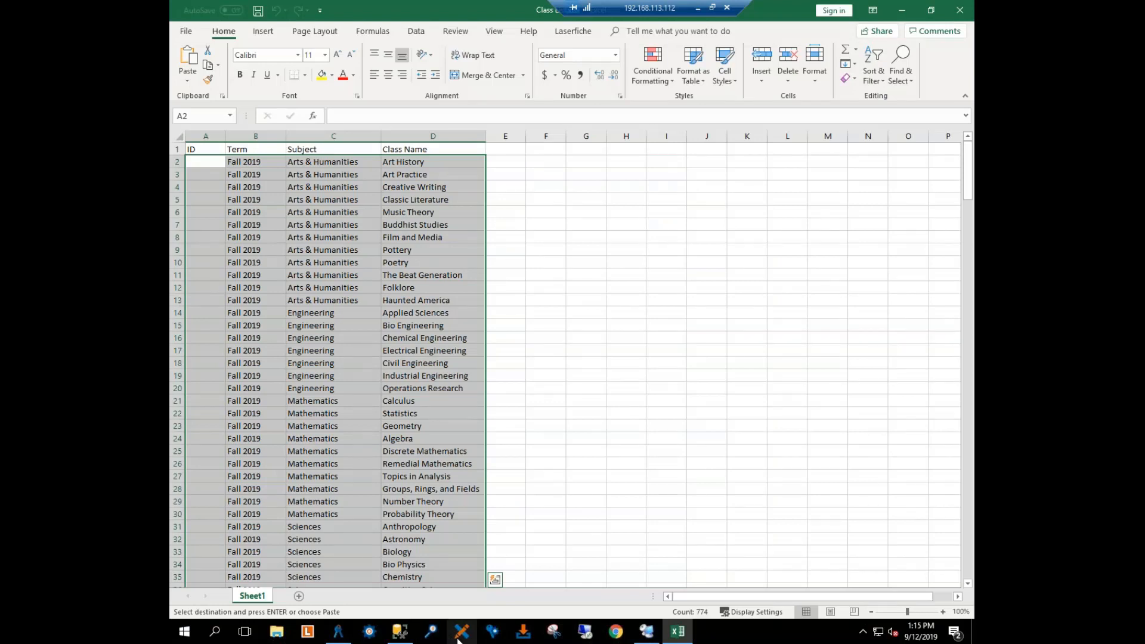
pyautogui.moveTo(408, 640)
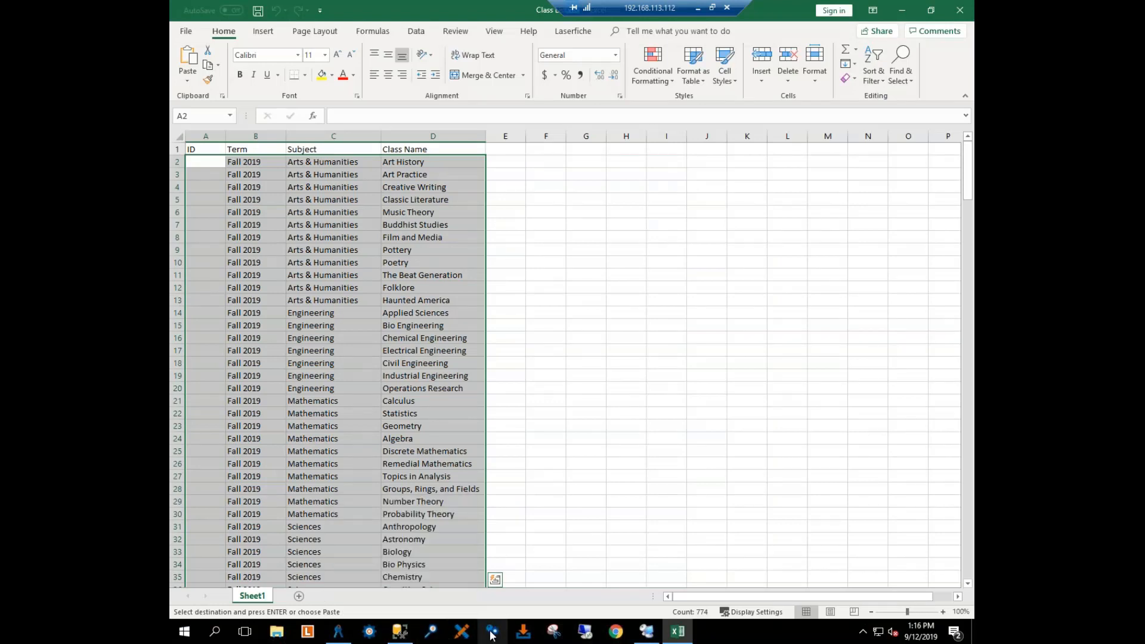
pyautogui.click(338, 631)
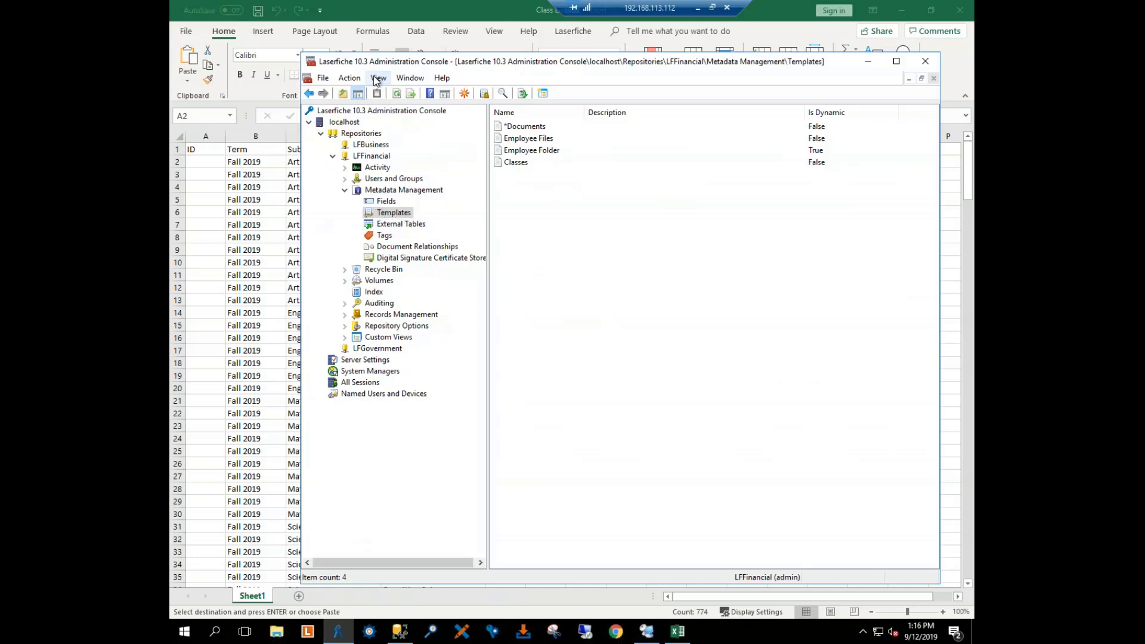
# Step: Start registering a new external table in the LFFinancial repository's metadata management and give it the alias Classes
pyautogui.click(398, 191)
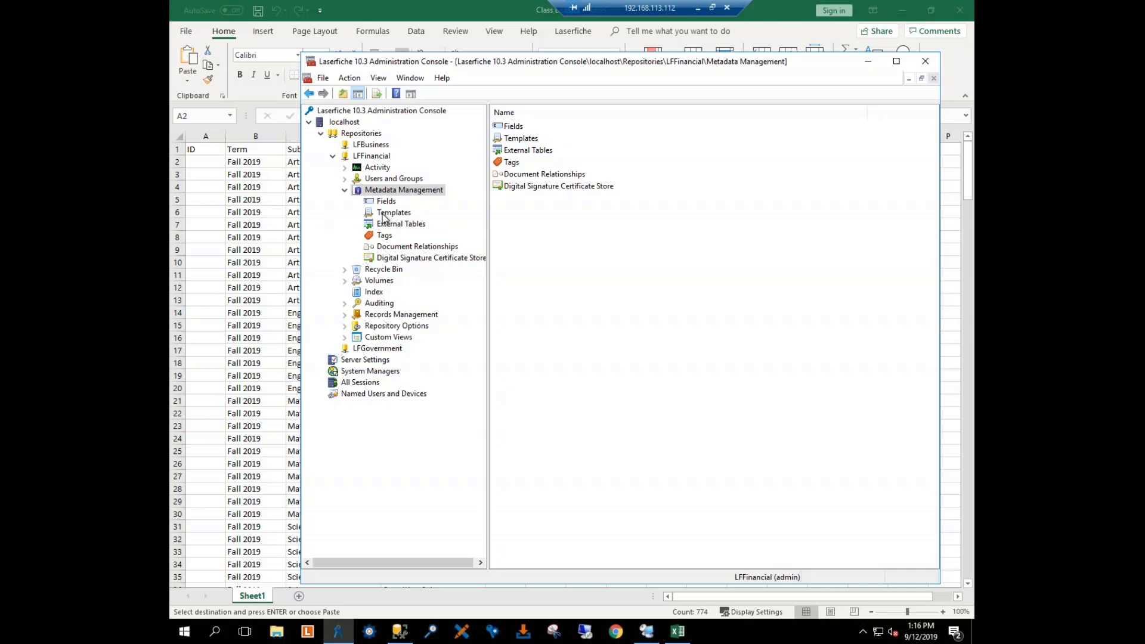
pyautogui.click(385, 216)
pyautogui.click(387, 225)
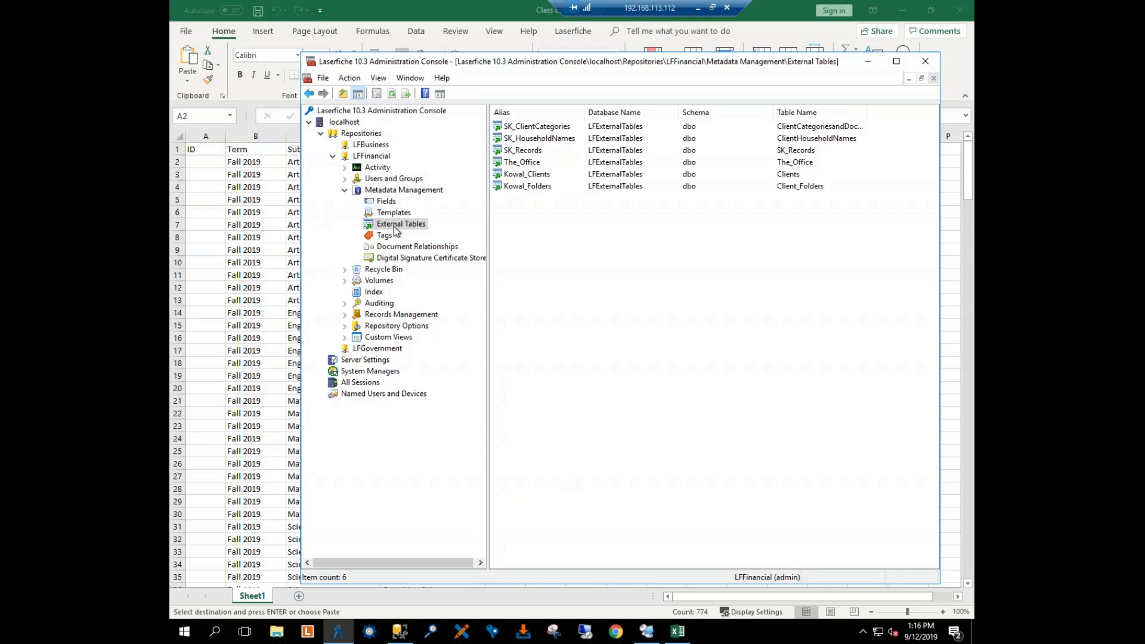
pyautogui.rightClick(538, 237)
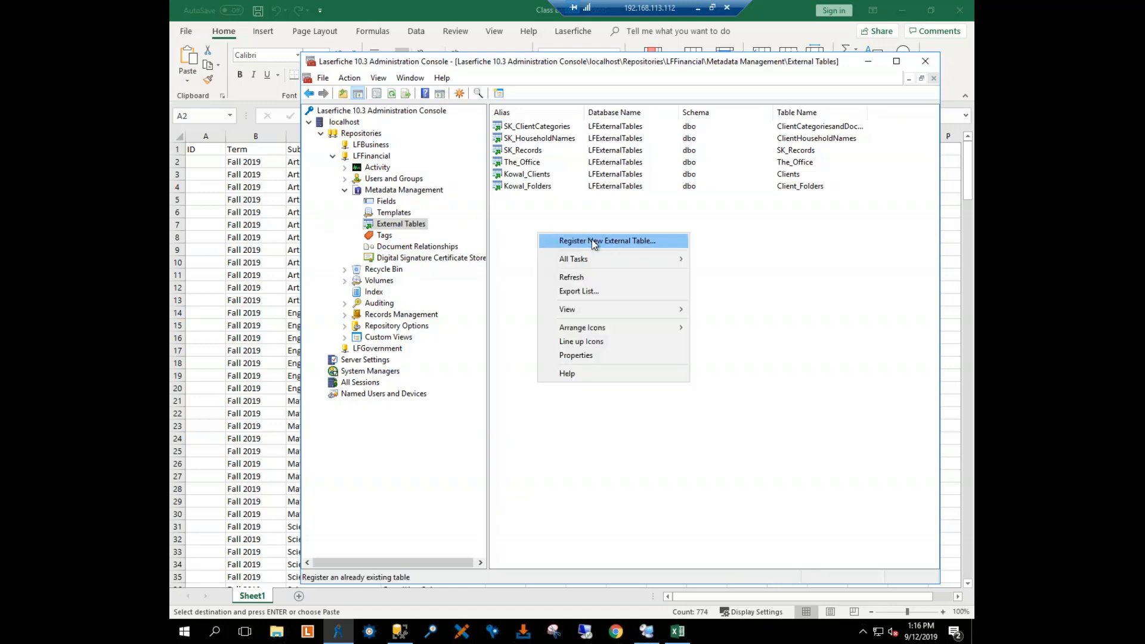
pyautogui.click(676, 244)
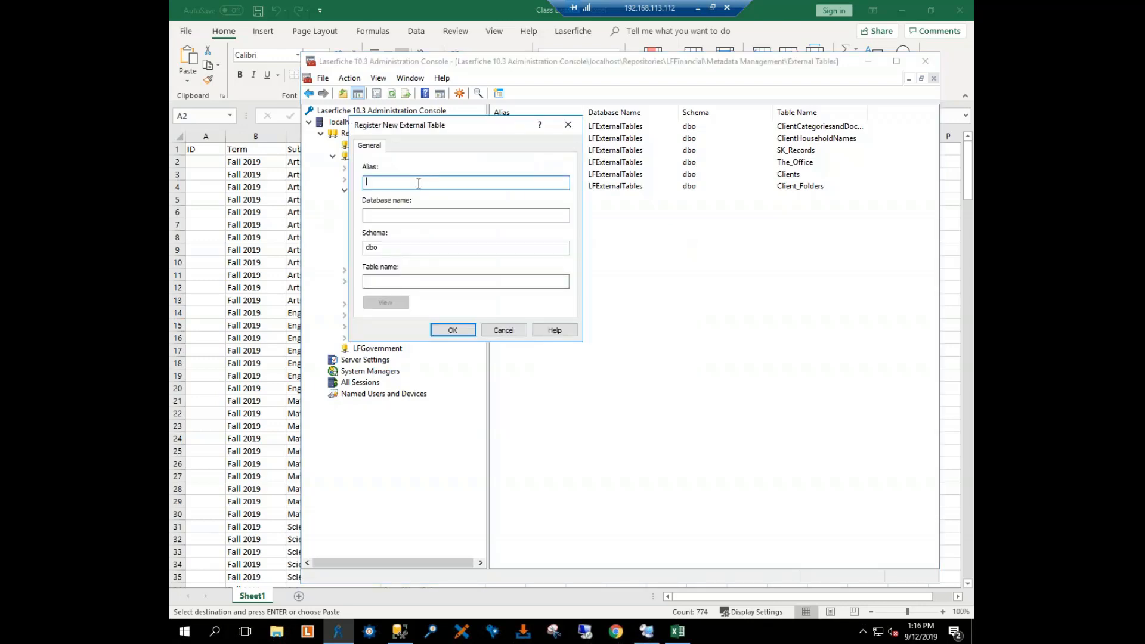
pyautogui.write('Classes')
# Step: Switch to SQL Server Management Studio and copy the database name LFExternalTables from the dbo.Classes query properties
pyautogui.click(397, 215)
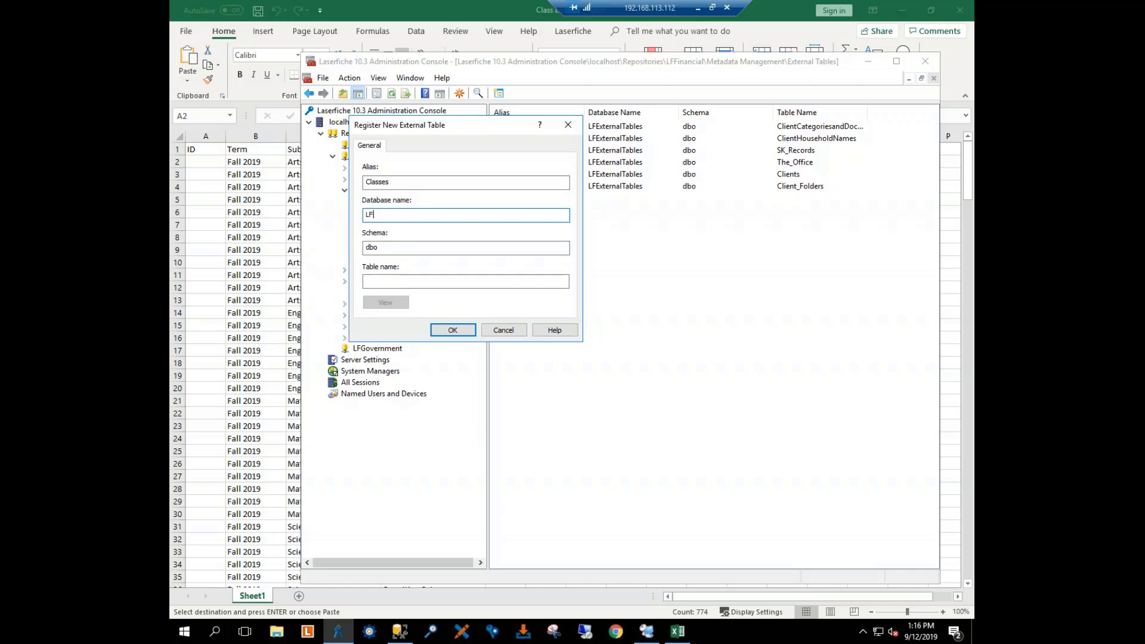
pyautogui.click(400, 630)
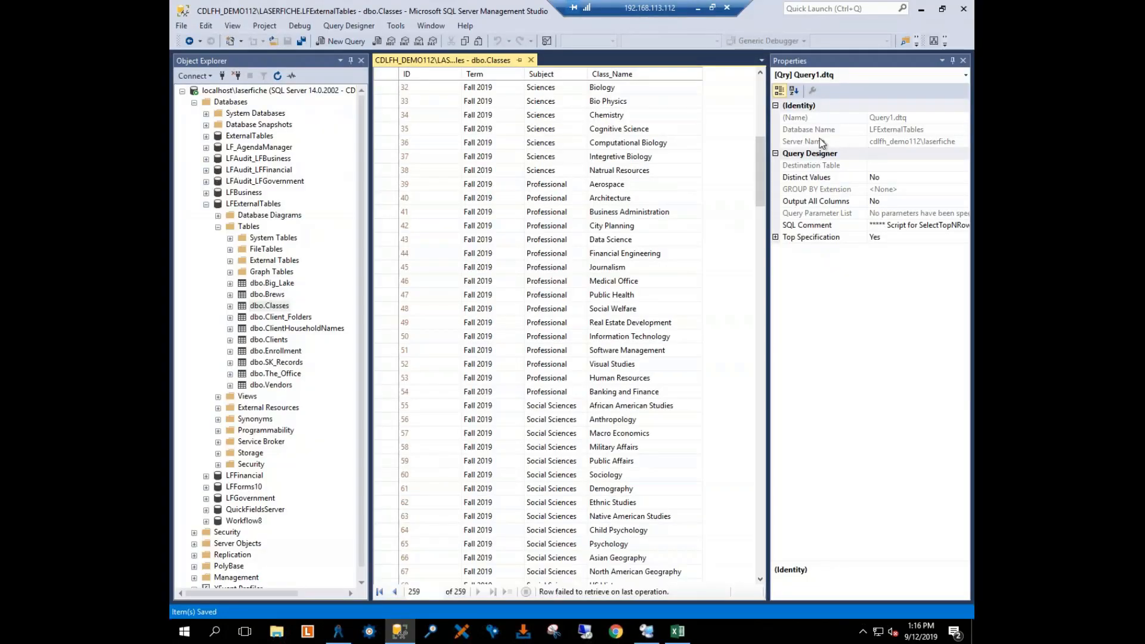
pyautogui.click(796, 130)
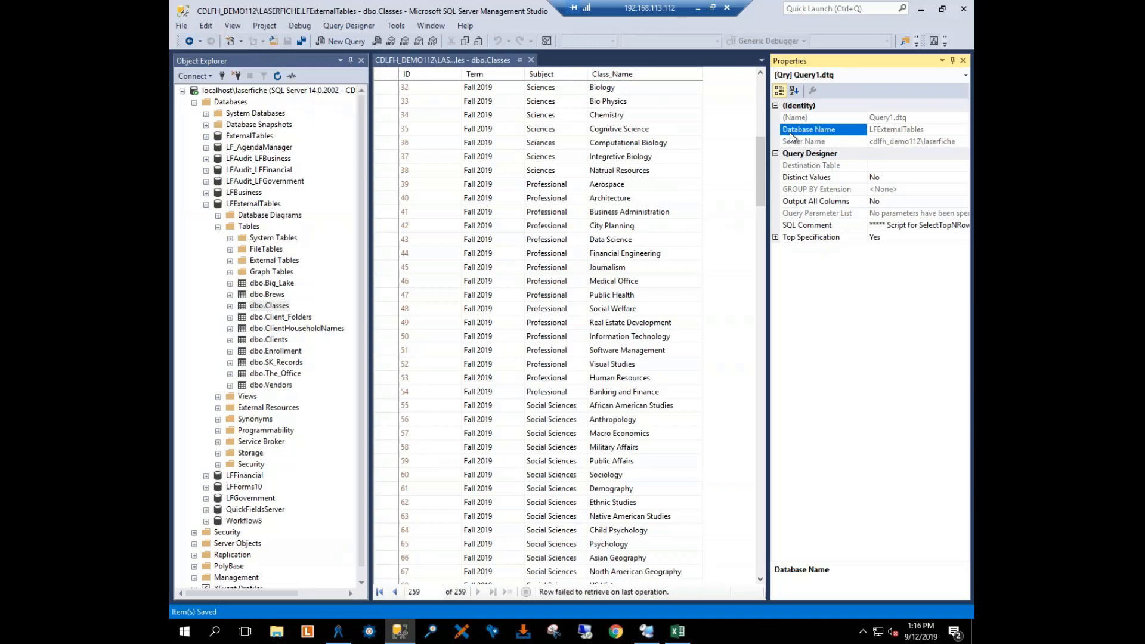
pyautogui.doubleClick(920, 129)
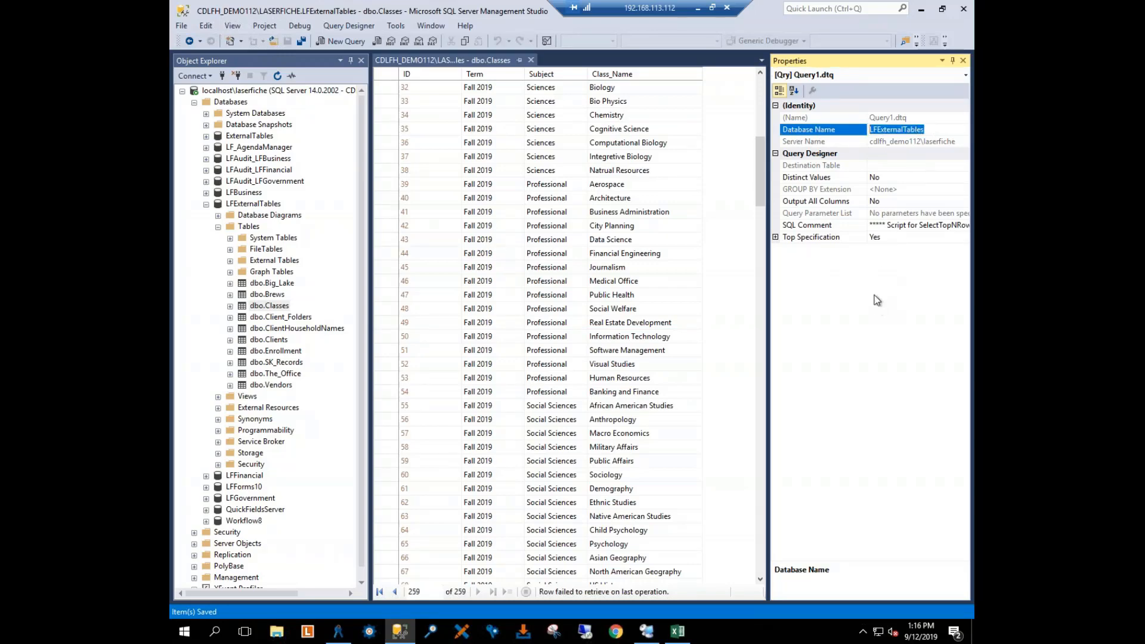
pyautogui.click(874, 295)
pyautogui.doubleClick(870, 130)
# Step: Return to the Laserfiche Administration Console and paste LFExternalTables as the new external table's database name
pyautogui.click(338, 631)
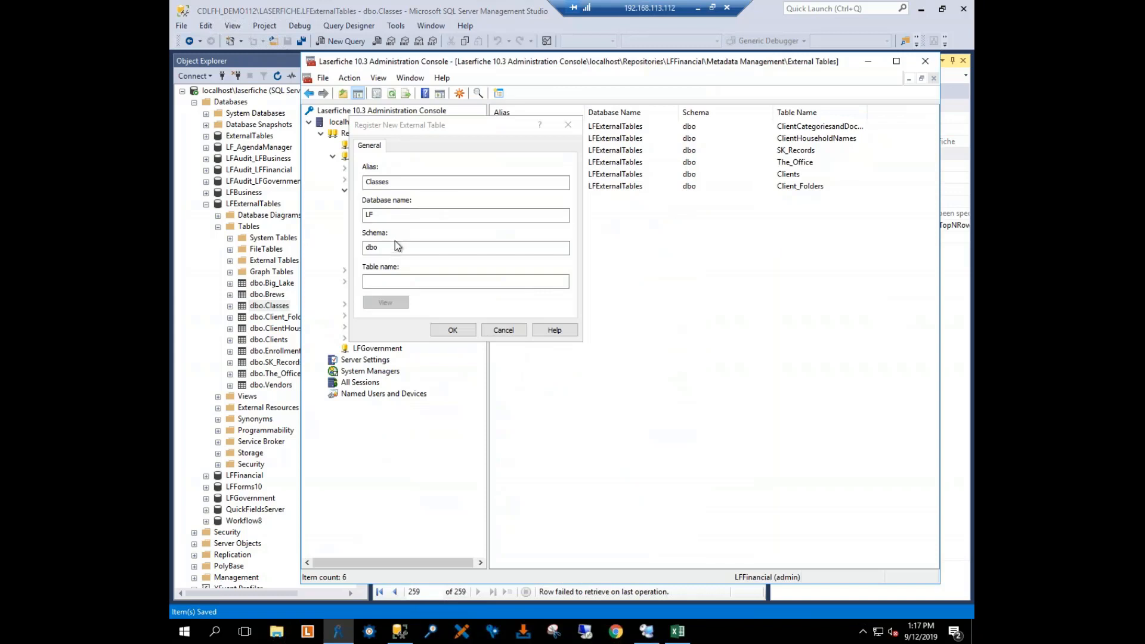
pyautogui.doubleClick(382, 214)
pyautogui.hotkey('ctrl', 'v')
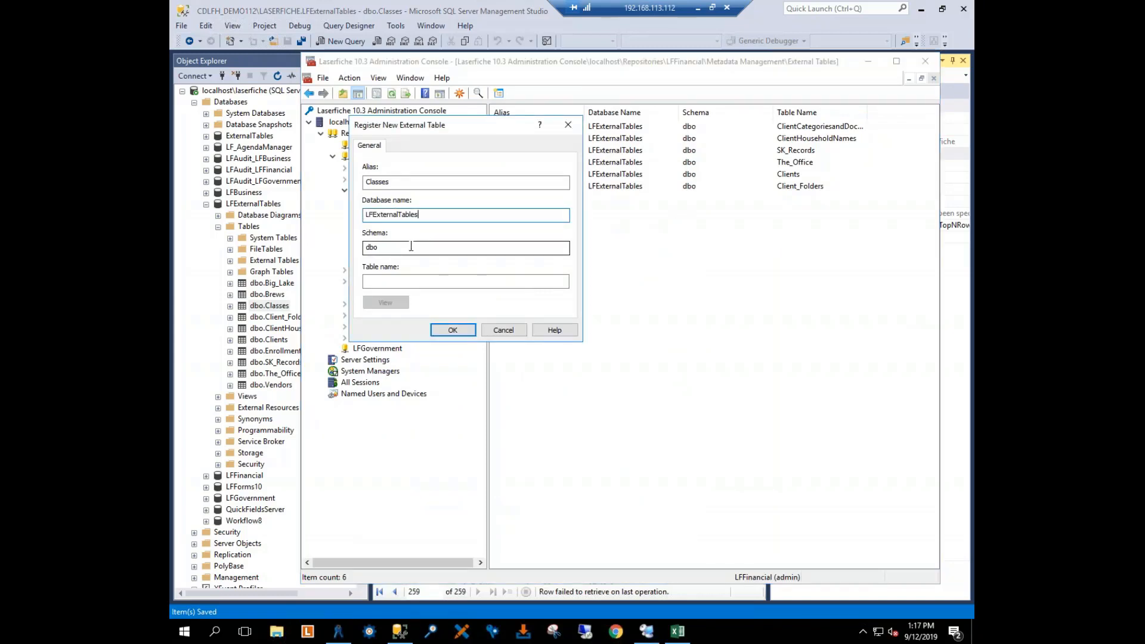
# Step: Check the table name in SQL Server Management Studio, minimize it, and enter Classes as the external table's table name
pyautogui.click(396, 284)
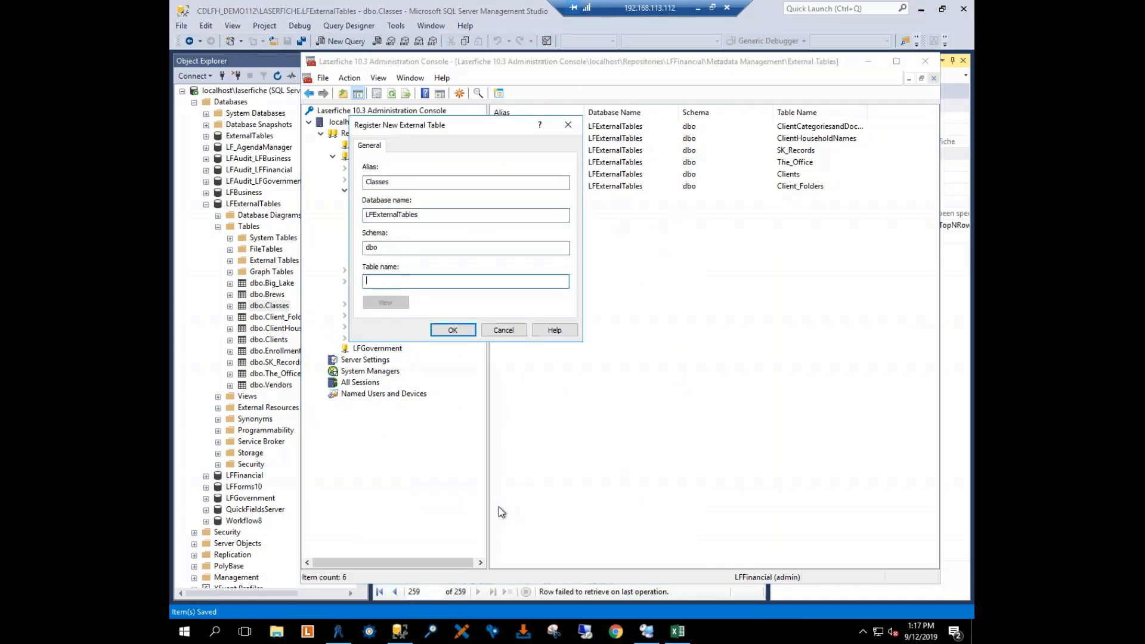
pyautogui.click(403, 632)
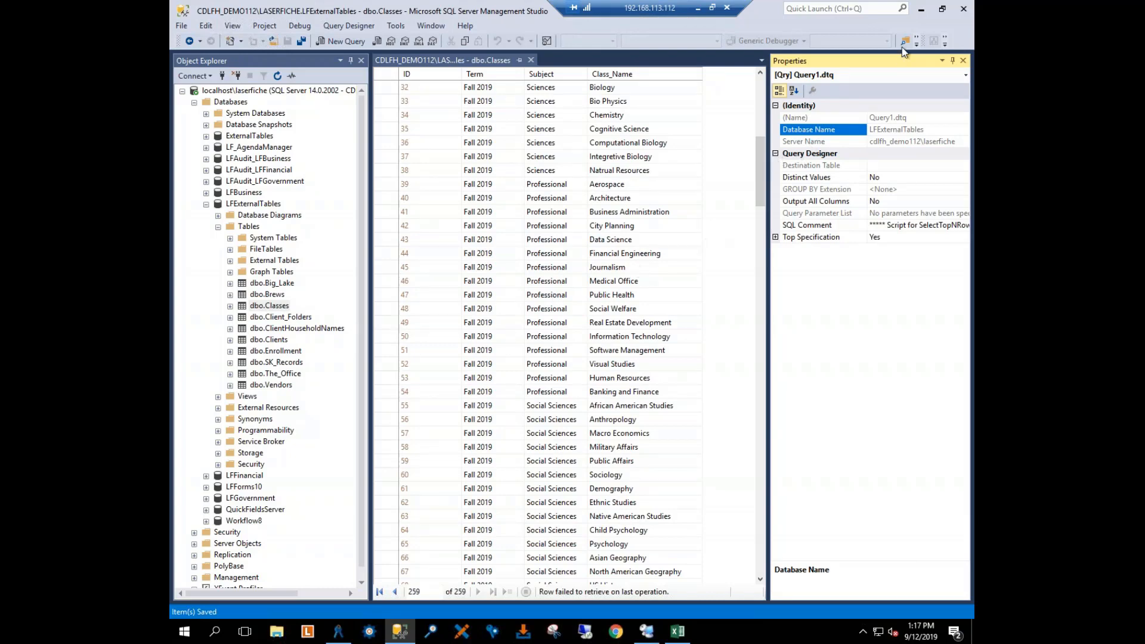
pyautogui.click(922, 10)
pyautogui.click(393, 282)
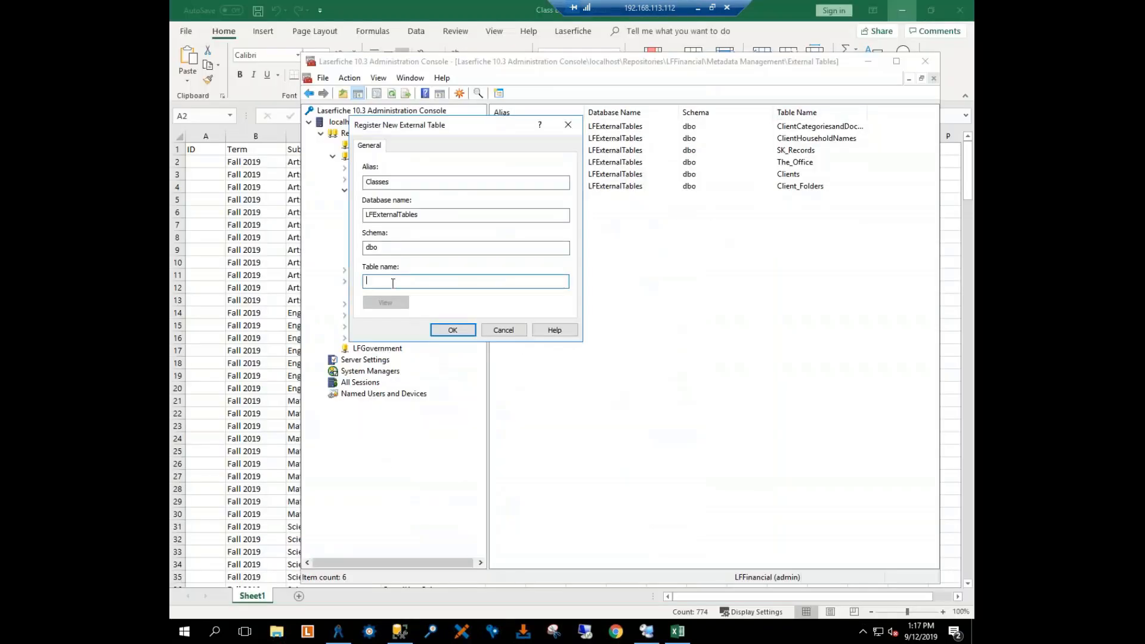
pyautogui.write('Classes')
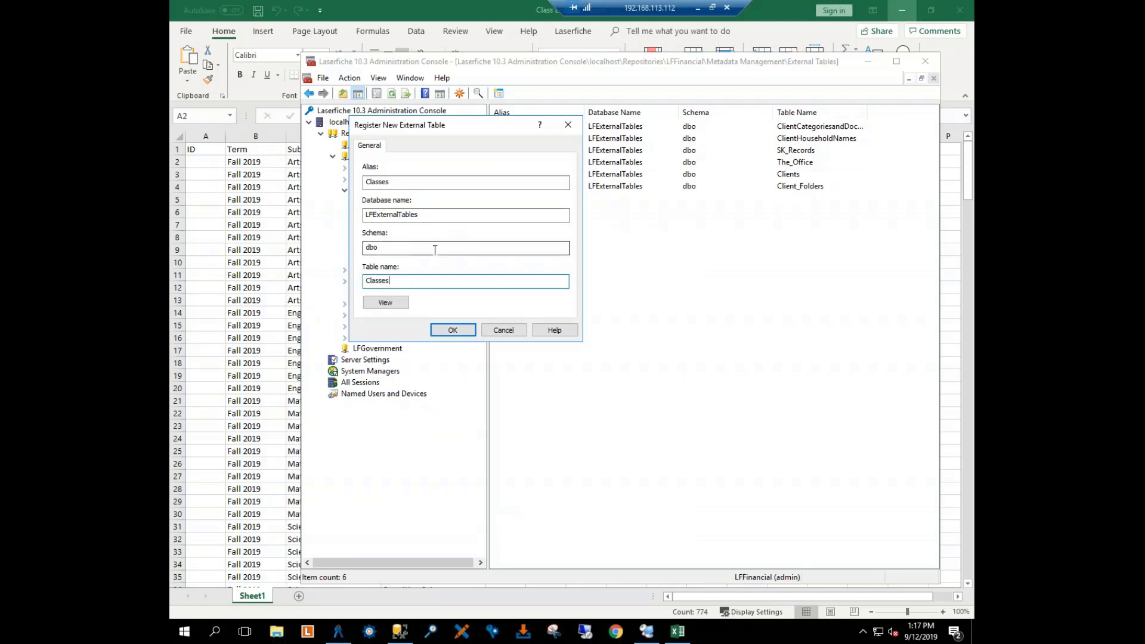
# Step: Save the Classes external table registration, look through its rows with the ID column narrowed, and finish the registration
pyautogui.click(394, 303)
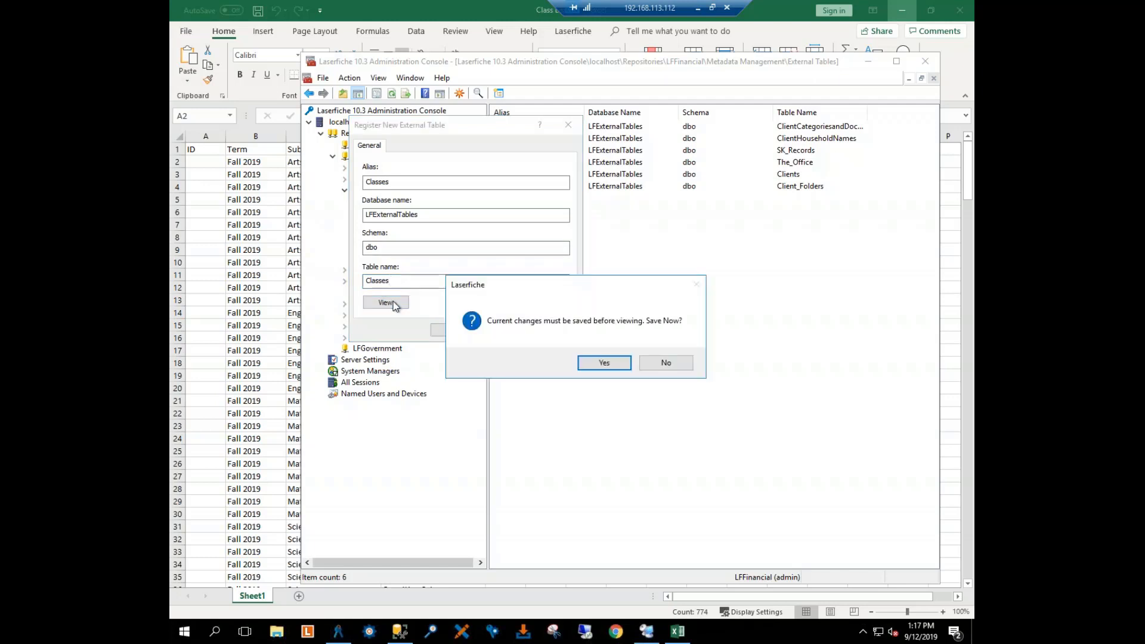
pyautogui.click(603, 363)
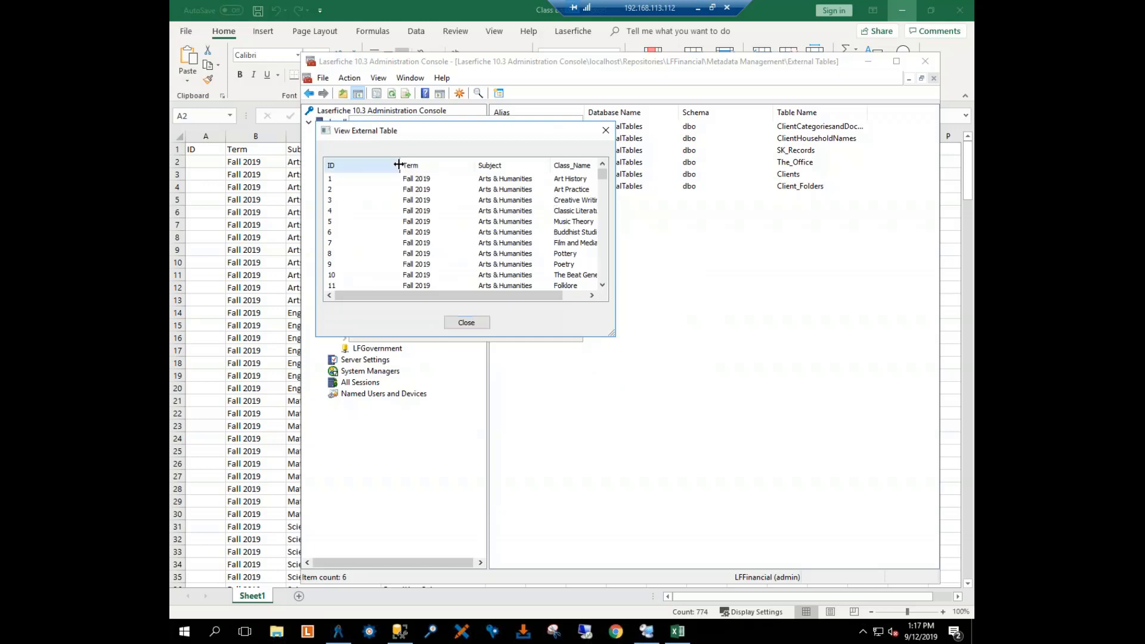
pyautogui.moveTo(398, 166); pyautogui.dragTo(360, 167)
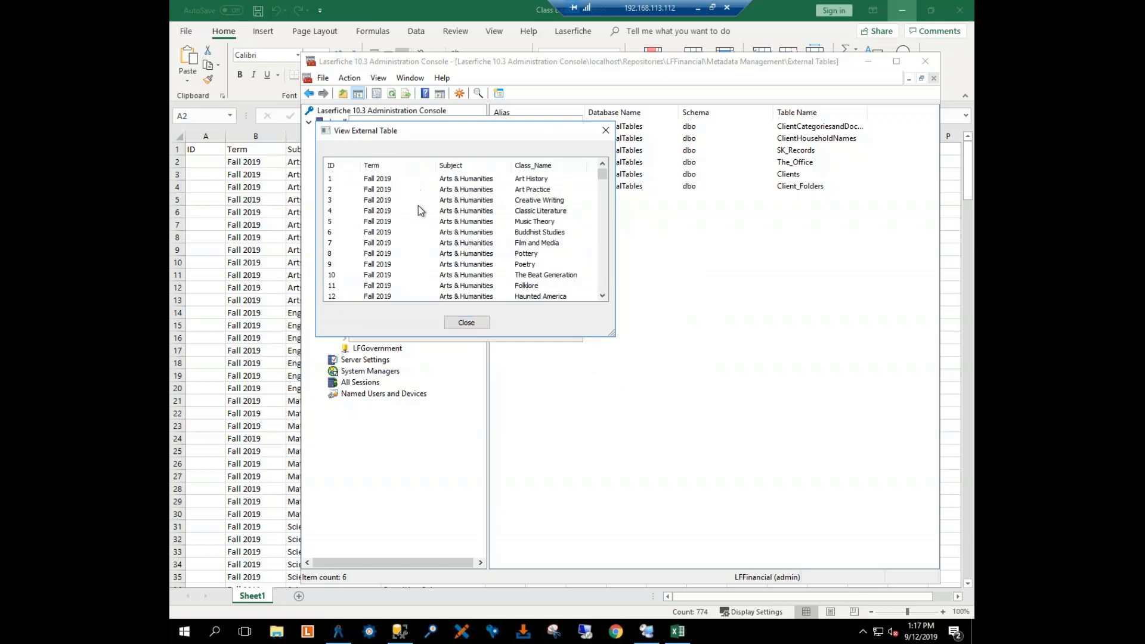
pyautogui.scroll(-4, 420, 214)
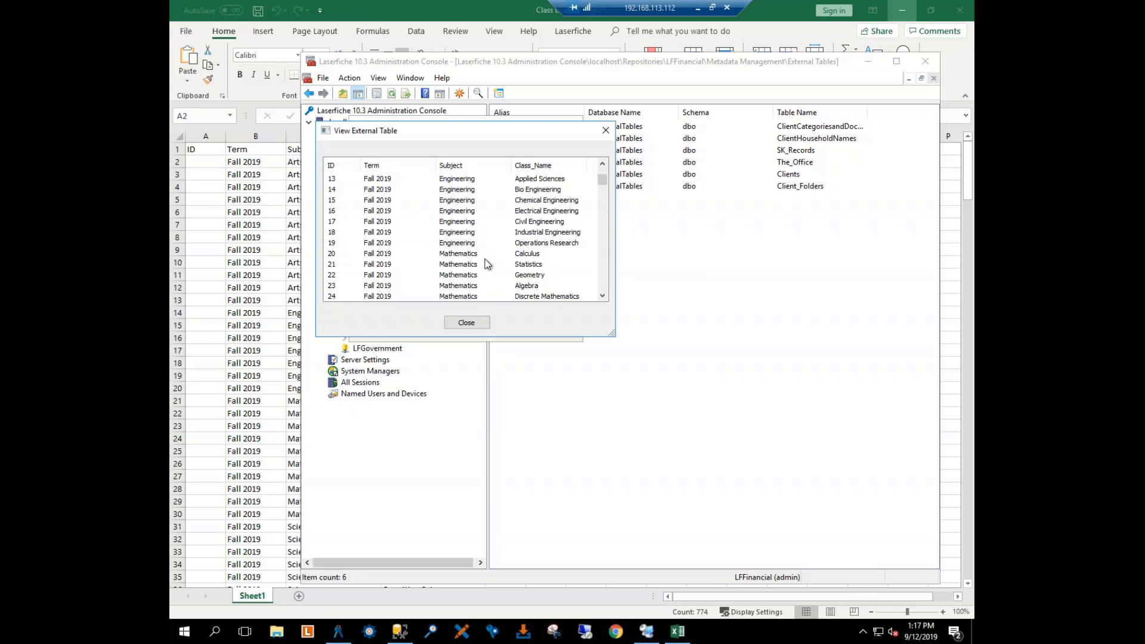
pyautogui.click(467, 325)
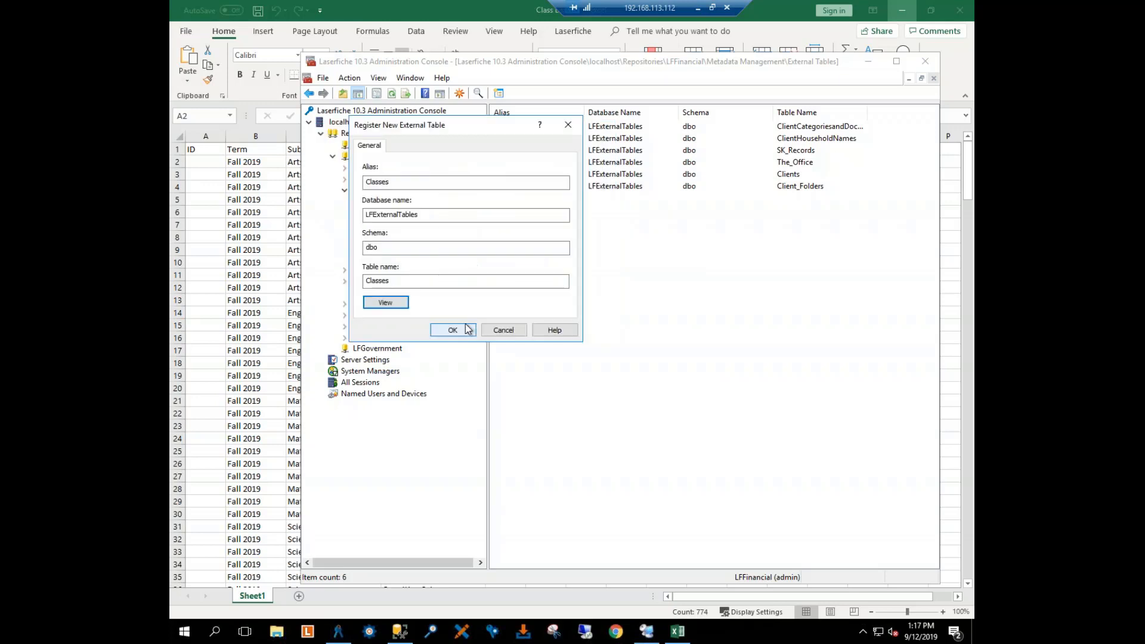
pyautogui.click(455, 332)
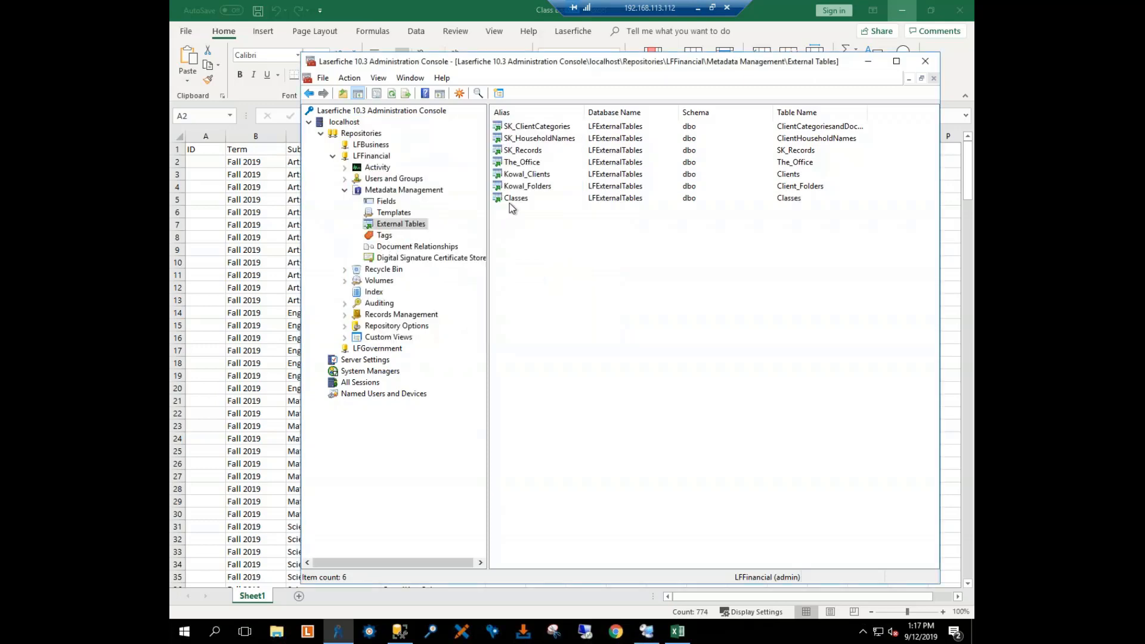
# Step: Open the properties of the Classes template in LFFinancial and show its dynamic fields settings
pyautogui.click(510, 200)
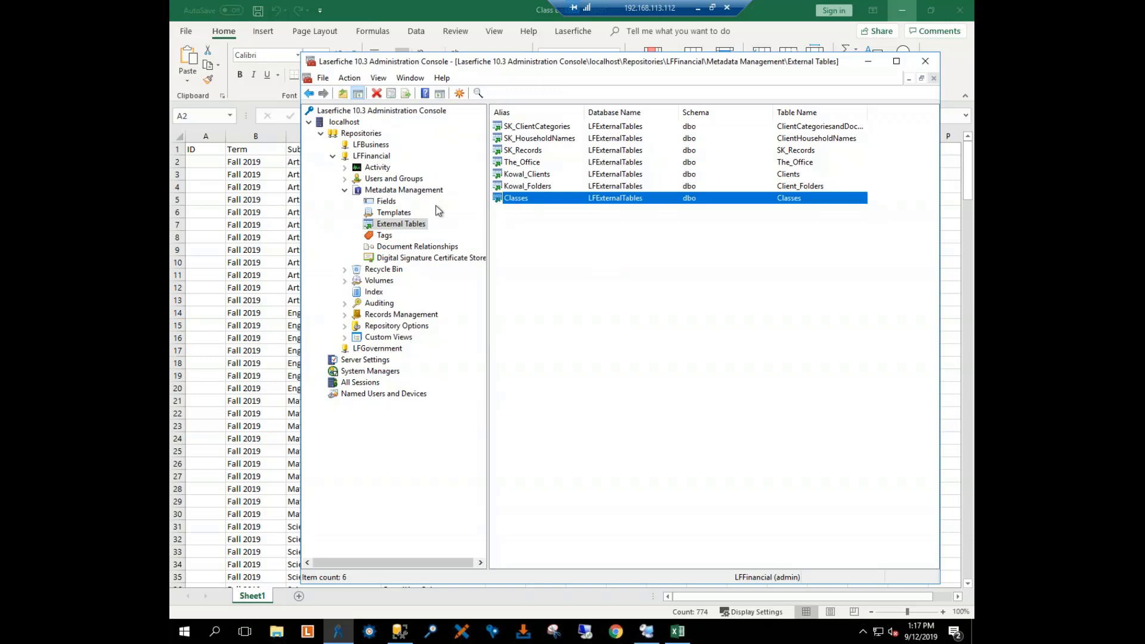
pyautogui.click(394, 216)
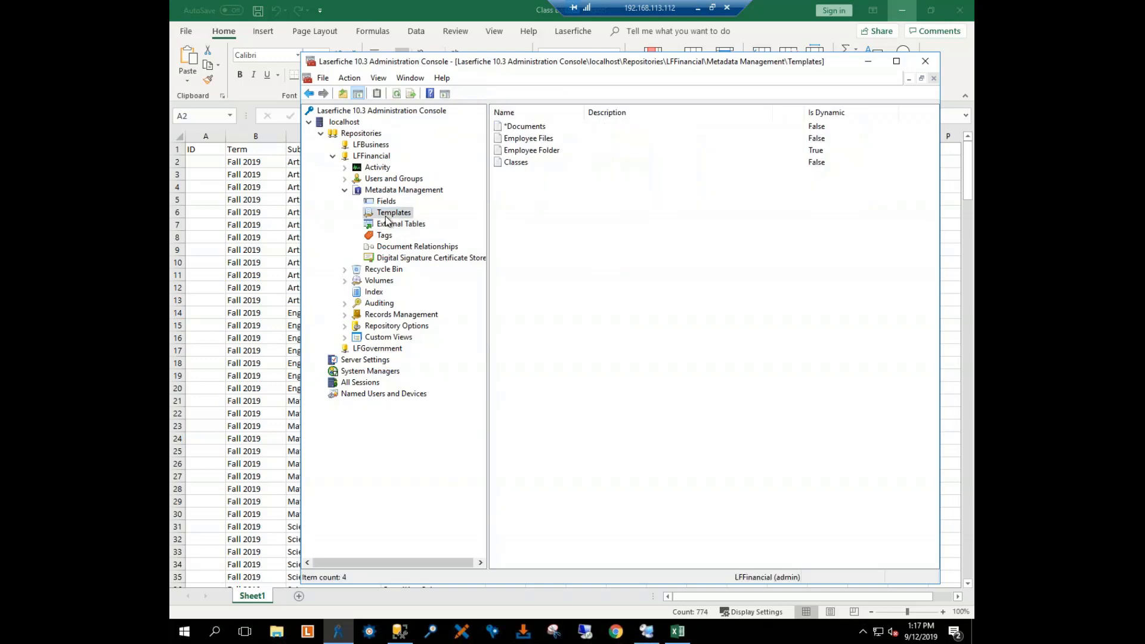
pyautogui.click(509, 165)
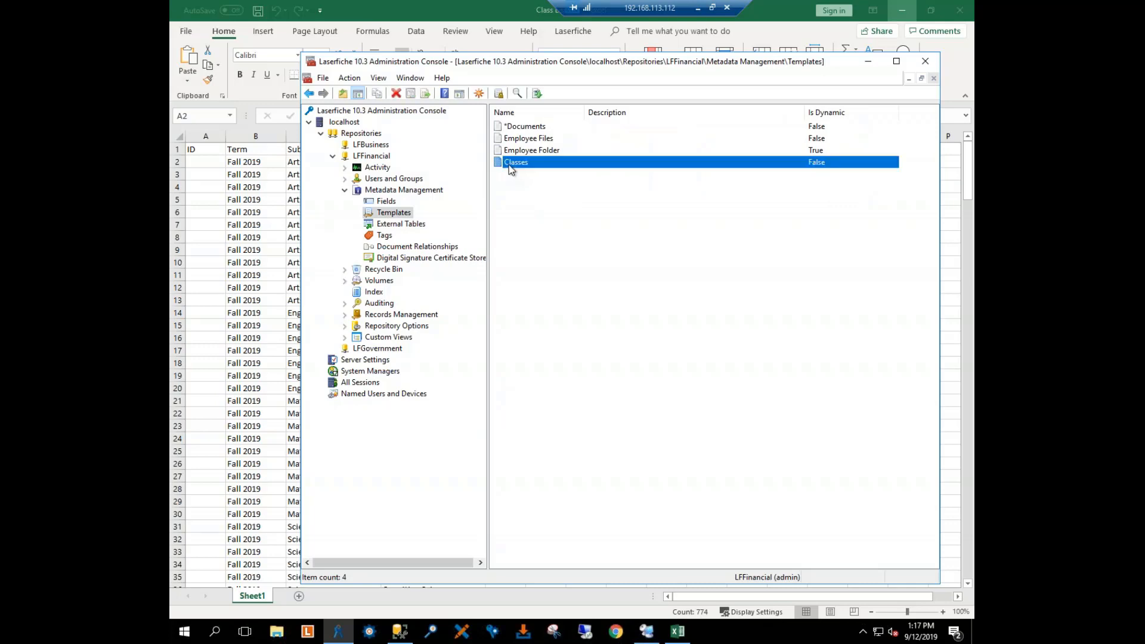
pyautogui.doubleClick(510, 165)
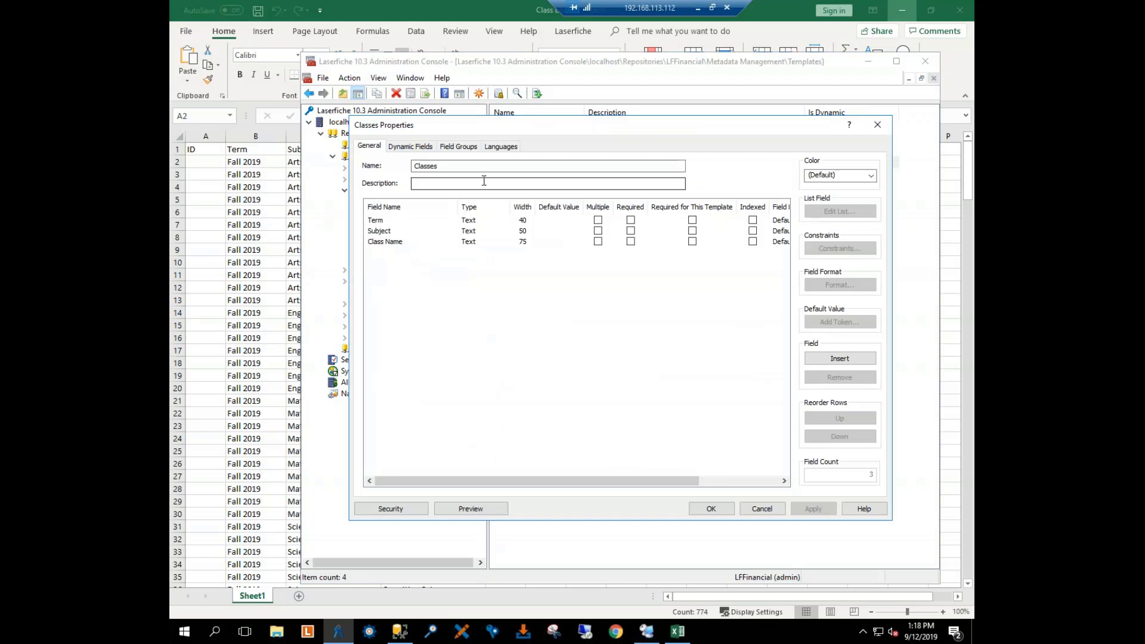
pyautogui.click(405, 150)
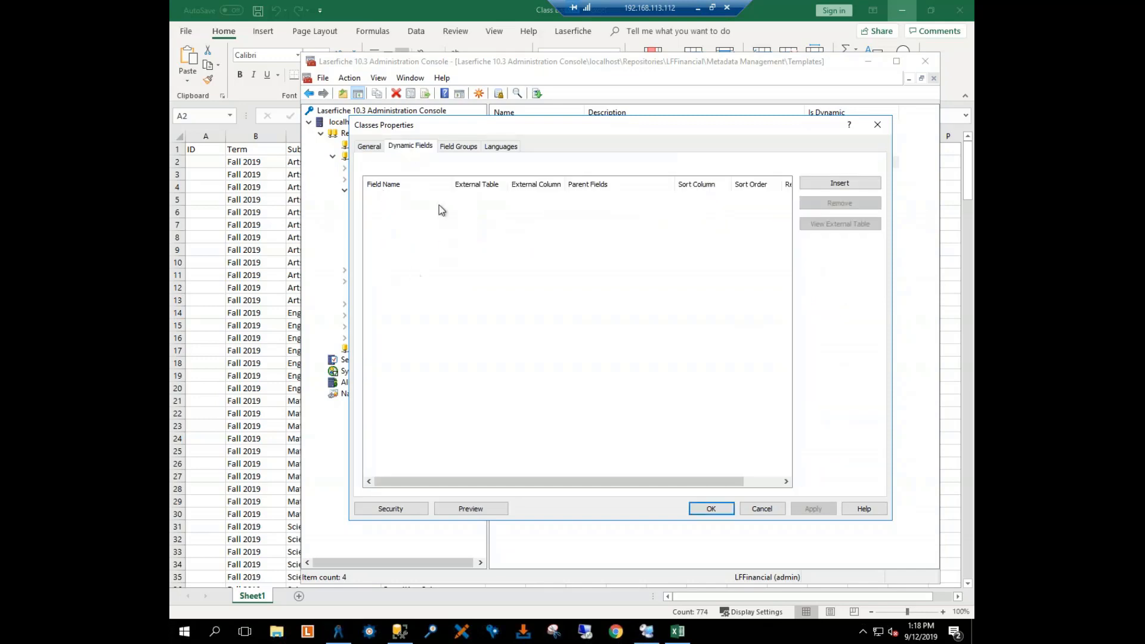
# Step: Add Term as a dynamic field linked to the Term column of the Classes external table, and apply the change
pyautogui.click(827, 184)
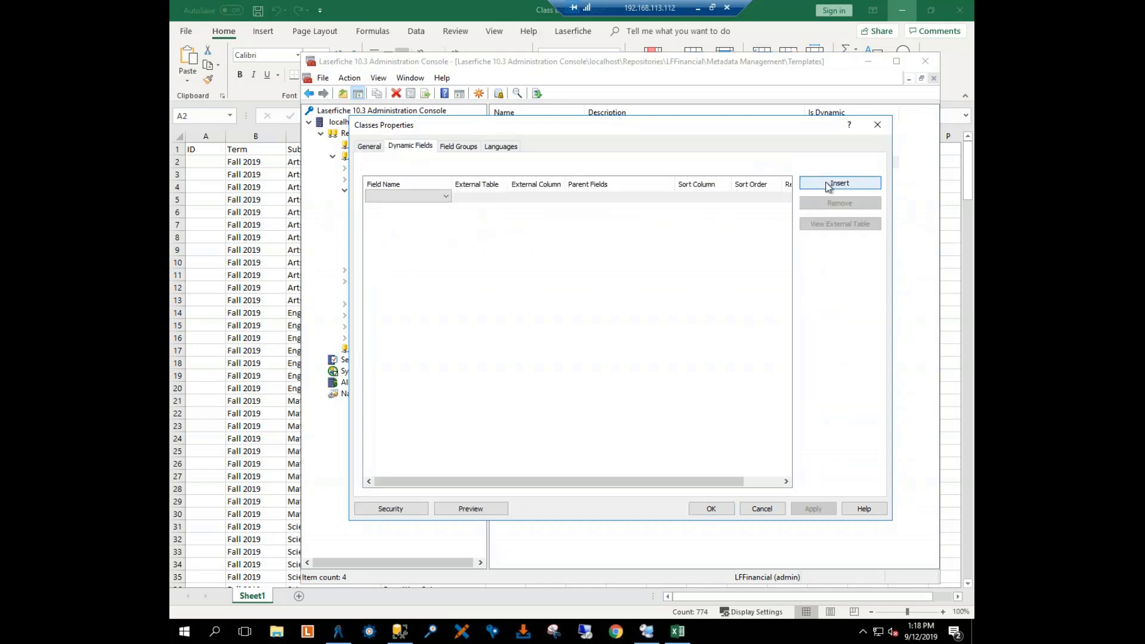
pyautogui.click(447, 198)
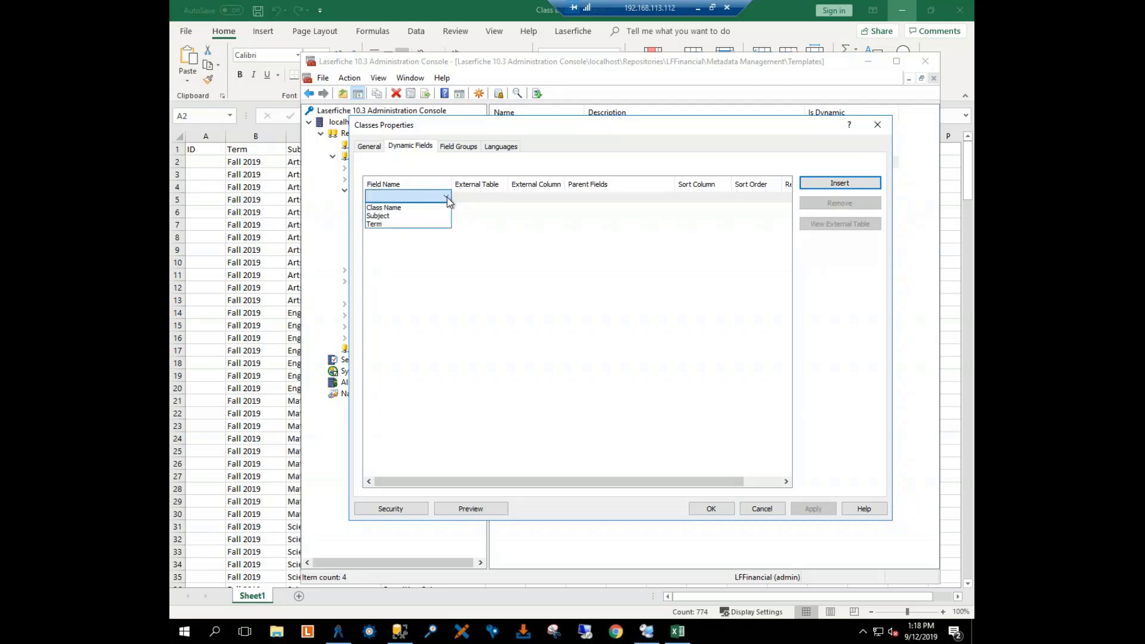
pyautogui.click(401, 224)
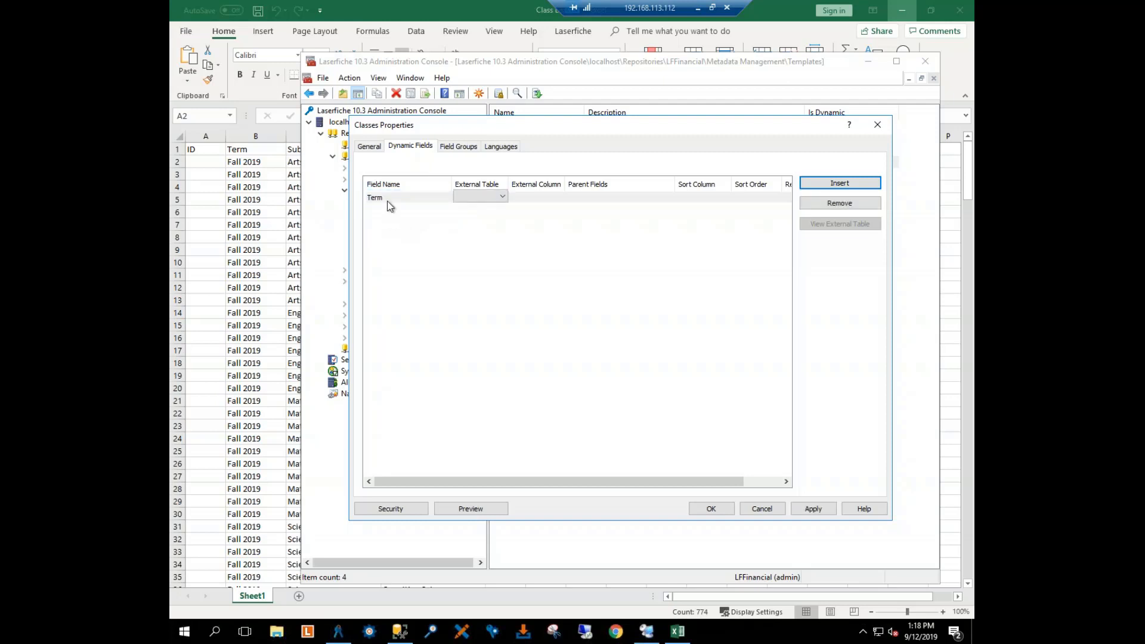
pyautogui.click(499, 198)
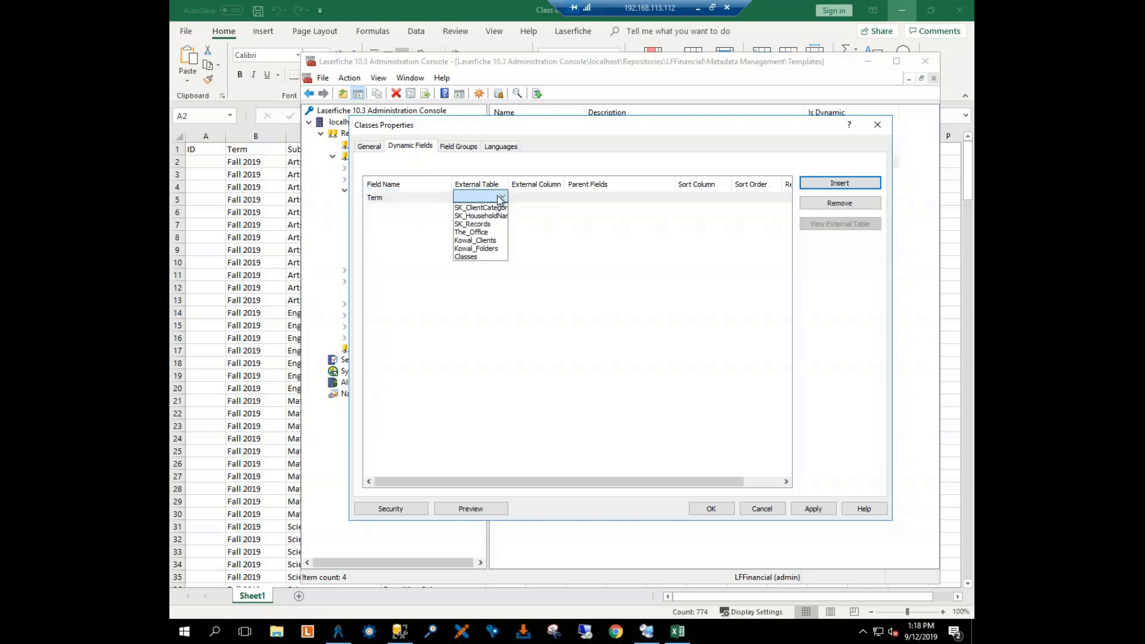
pyautogui.click(477, 257)
pyautogui.click(557, 197)
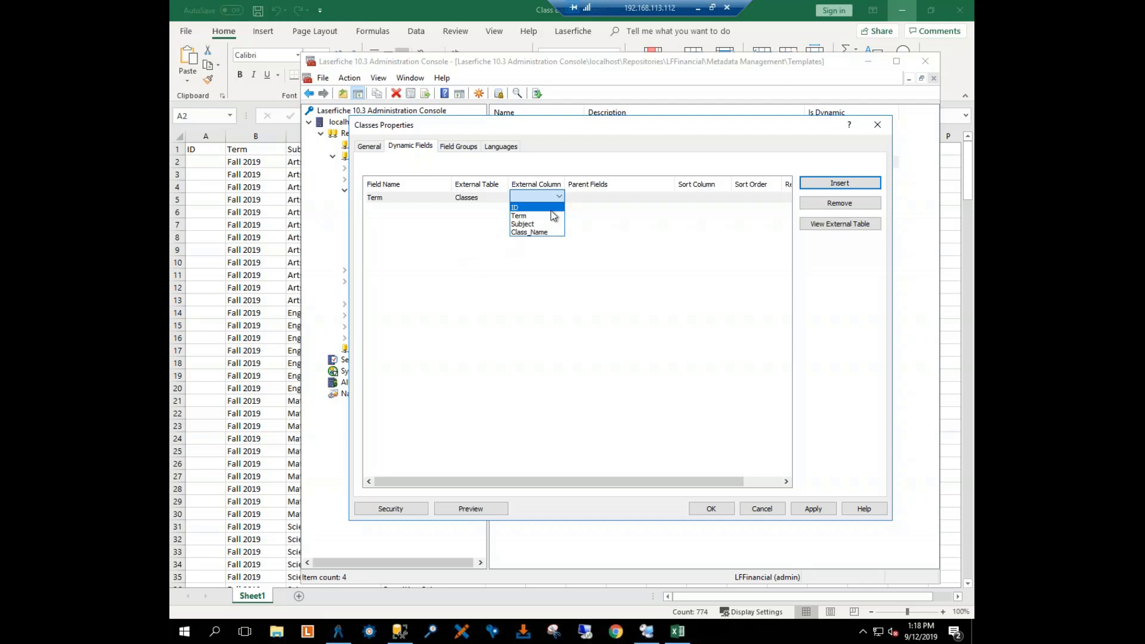
pyautogui.click(530, 215)
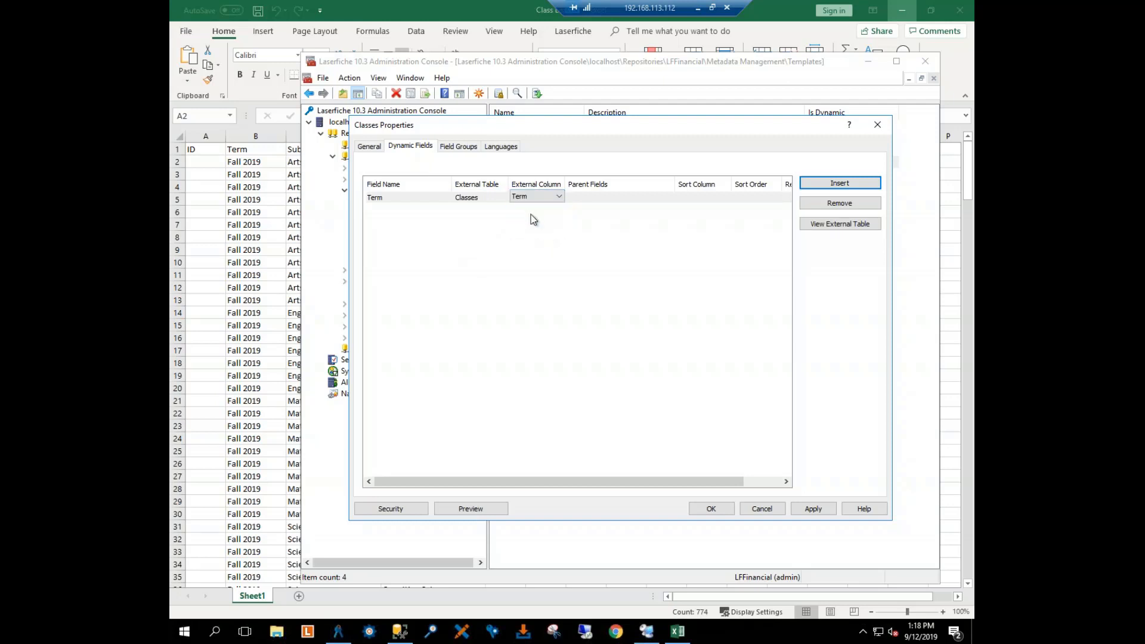
pyautogui.click(595, 197)
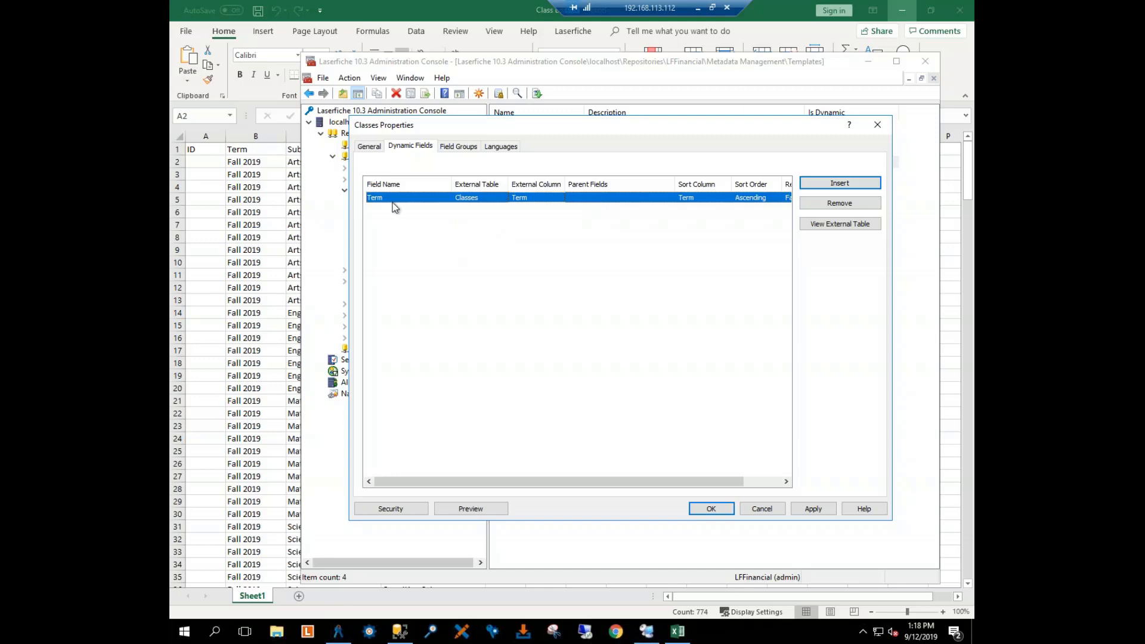
pyautogui.click(812, 508)
# Step: Add Subject as a dynamic field of the Classes template, linked to the Subject column of the Classes external table
pyautogui.click(815, 185)
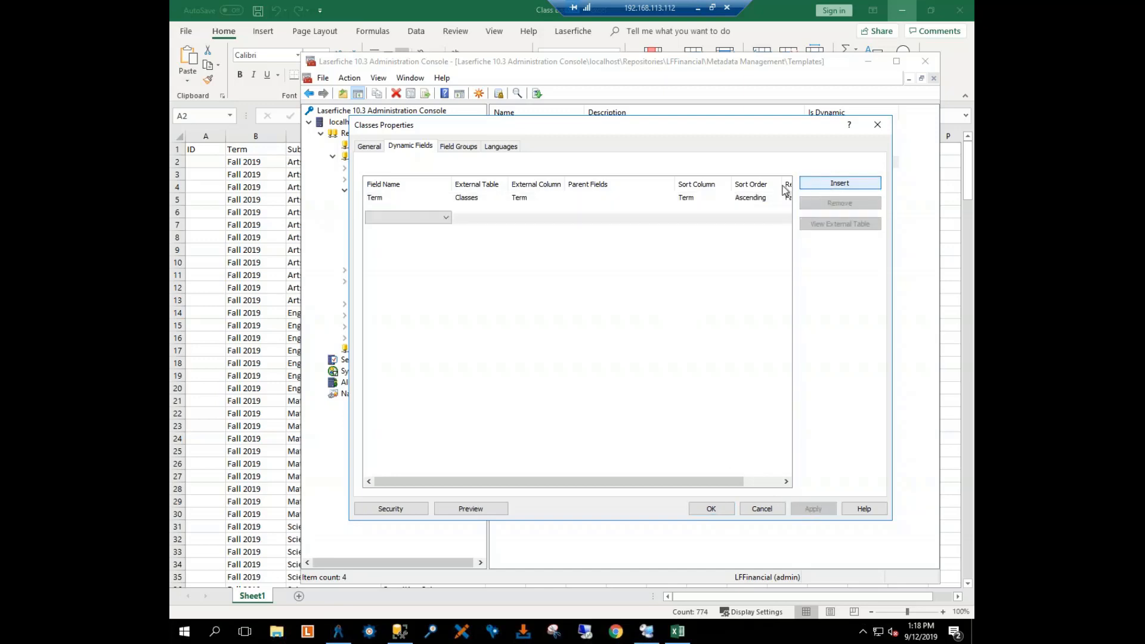
pyautogui.click(415, 218)
pyautogui.click(416, 209)
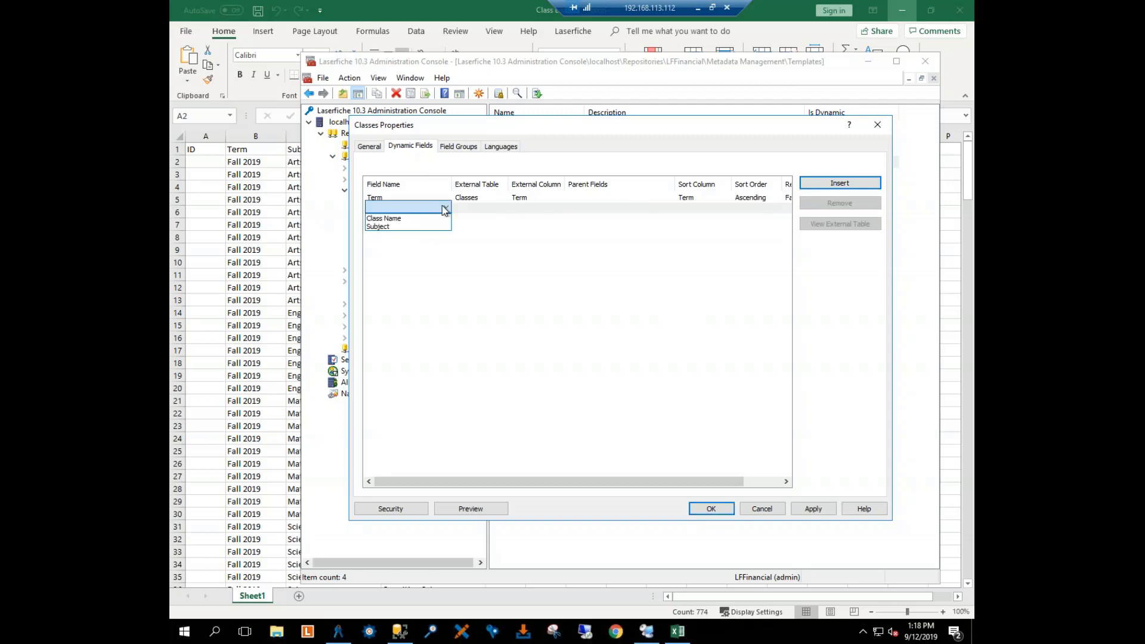
pyautogui.click(409, 226)
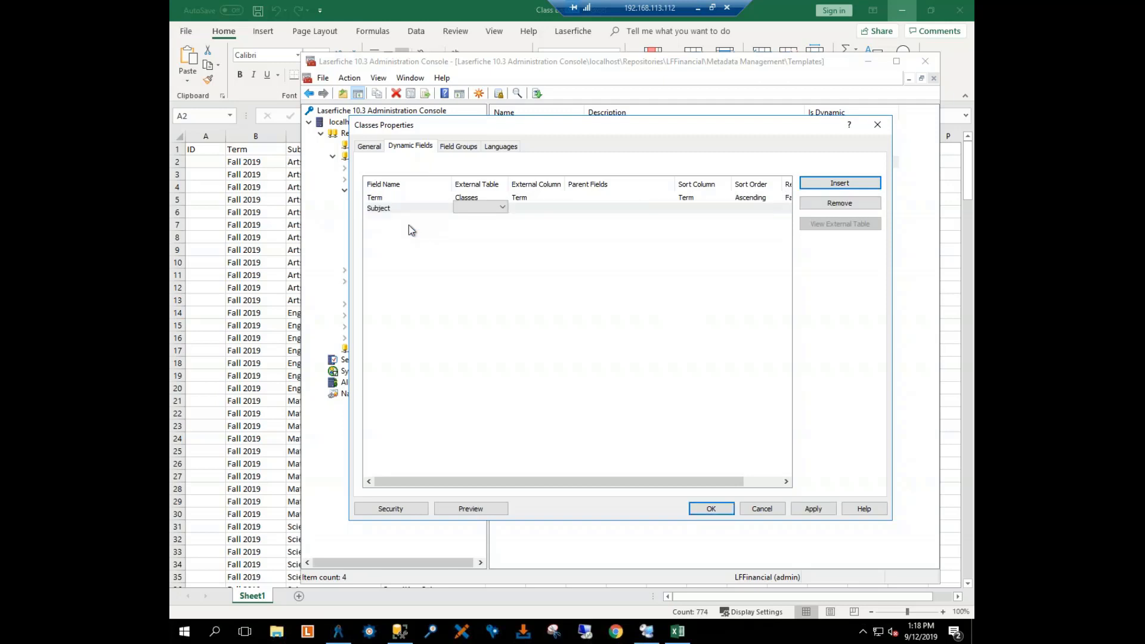
pyautogui.click(501, 209)
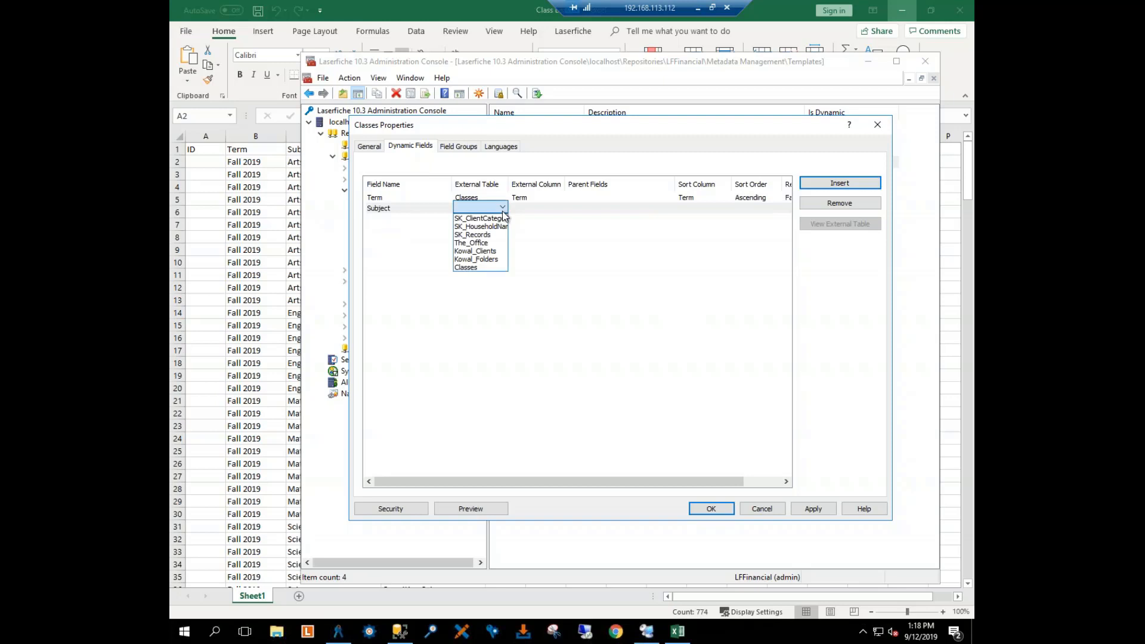
pyautogui.click(466, 268)
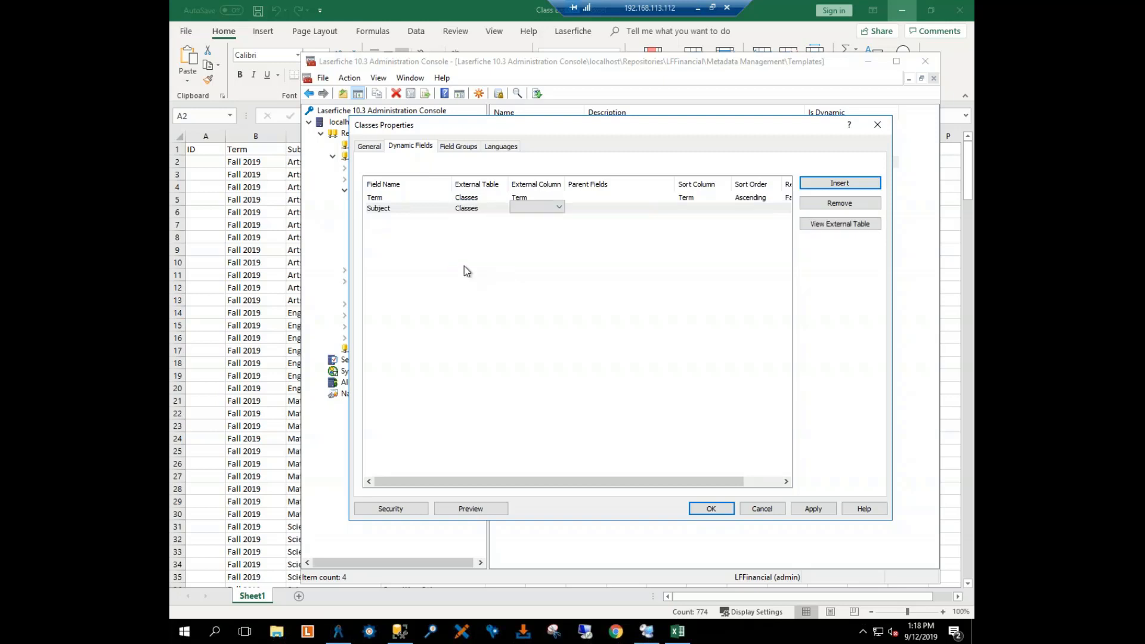
pyautogui.click(558, 210)
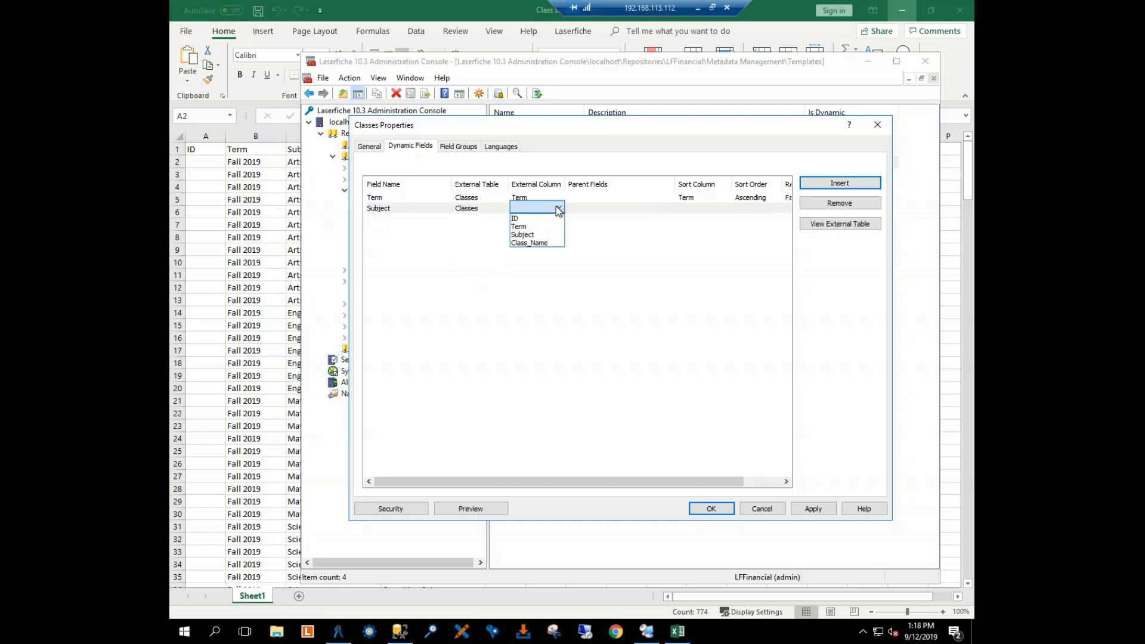
pyautogui.click(540, 233)
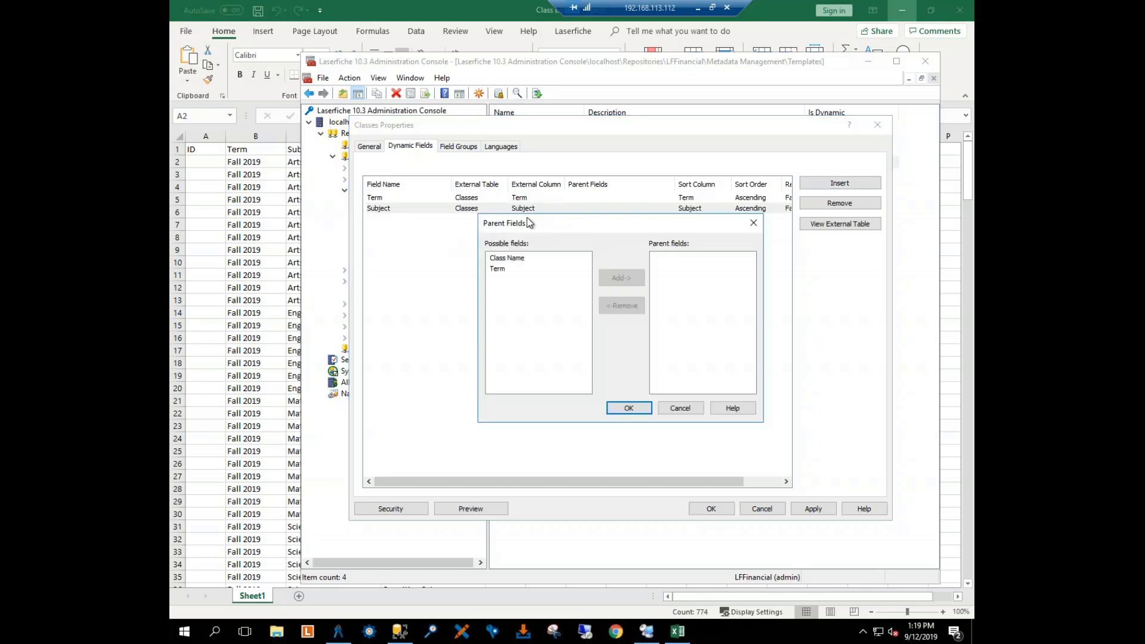
# Step: Make Term the parent field of the Subject dynamic field
pyautogui.click(506, 259)
pyautogui.click(501, 269)
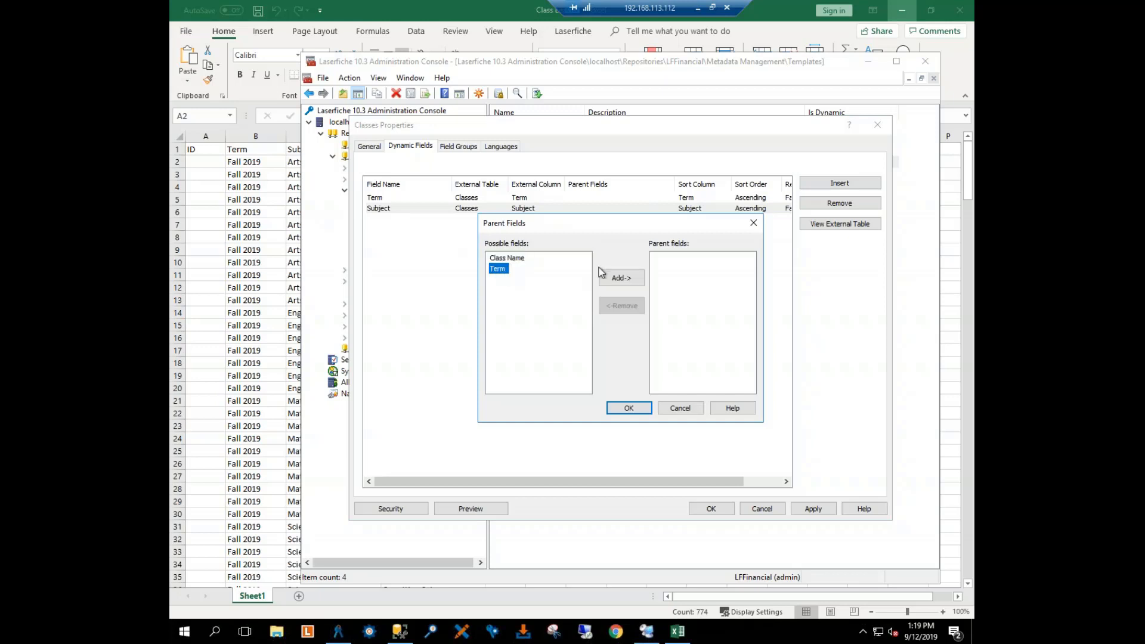
pyautogui.click(625, 280)
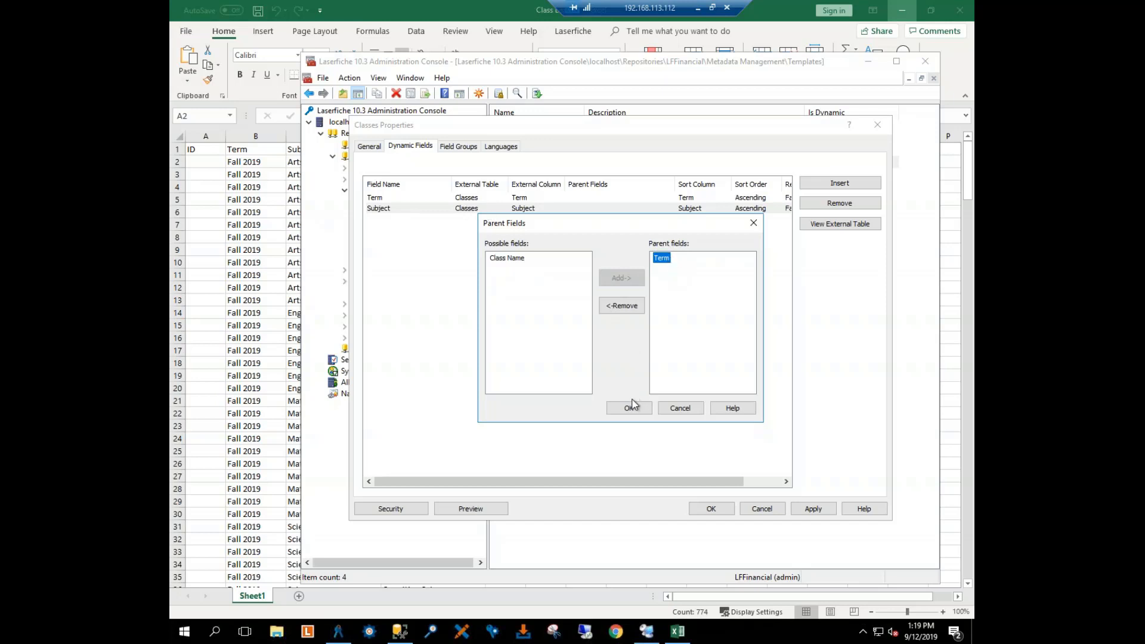
pyautogui.click(632, 407)
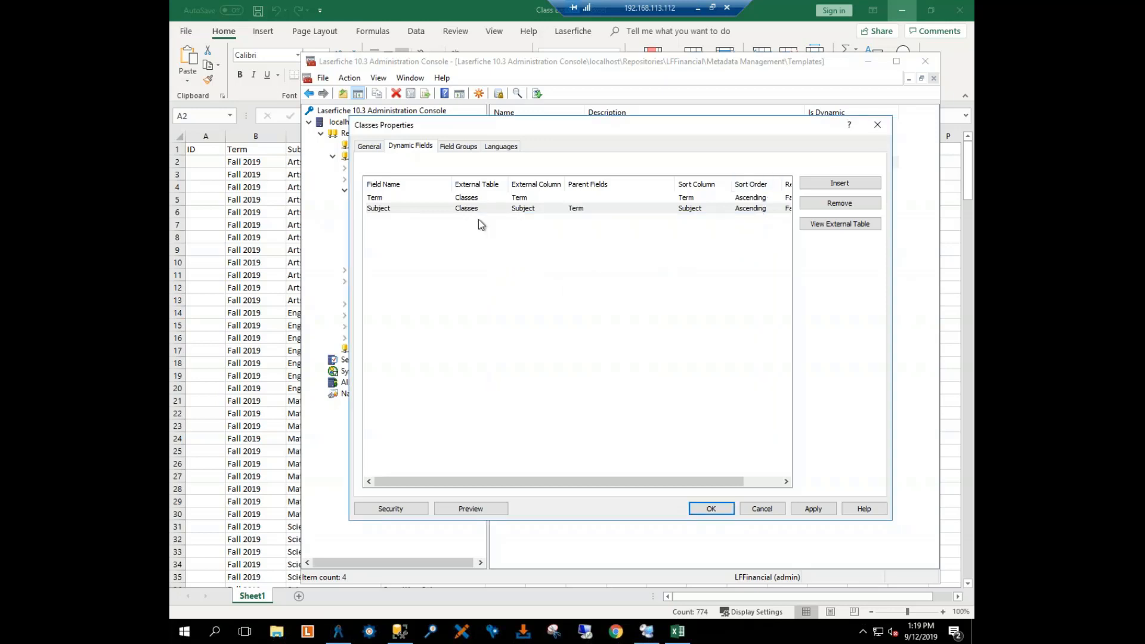
# Step: Add Class Name as a dynamic field linked to the Class_Name column of the Classes external table
pyautogui.click(392, 219)
pyautogui.click(431, 221)
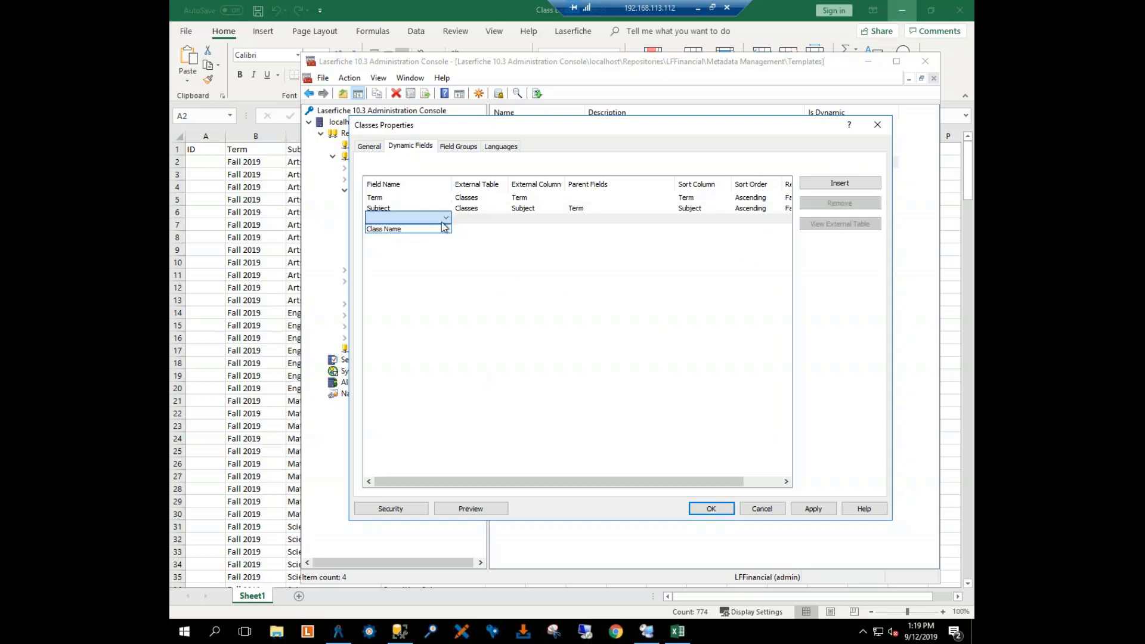
pyautogui.click(431, 228)
pyautogui.click(483, 218)
pyautogui.click(503, 217)
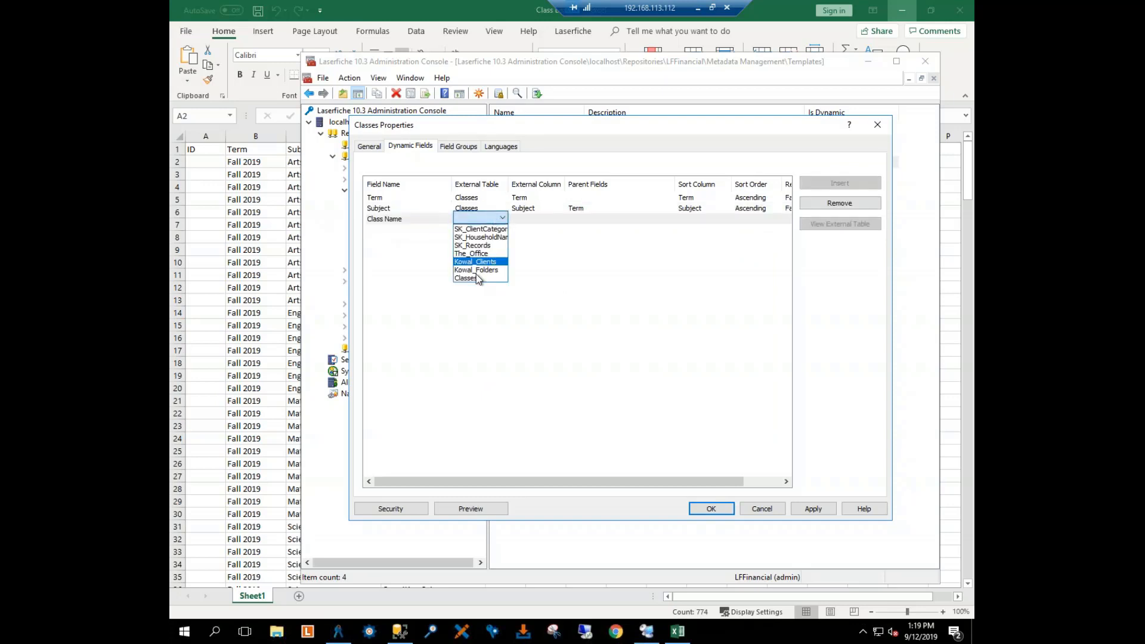
pyautogui.click(474, 279)
pyautogui.click(538, 218)
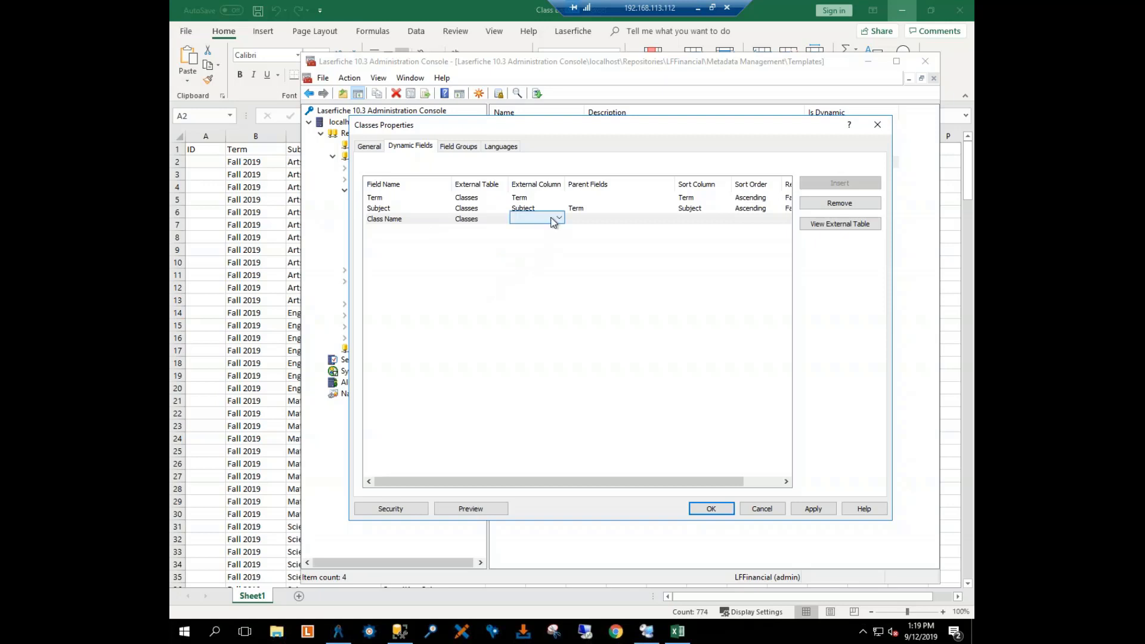
pyautogui.click(556, 220)
pyautogui.click(536, 252)
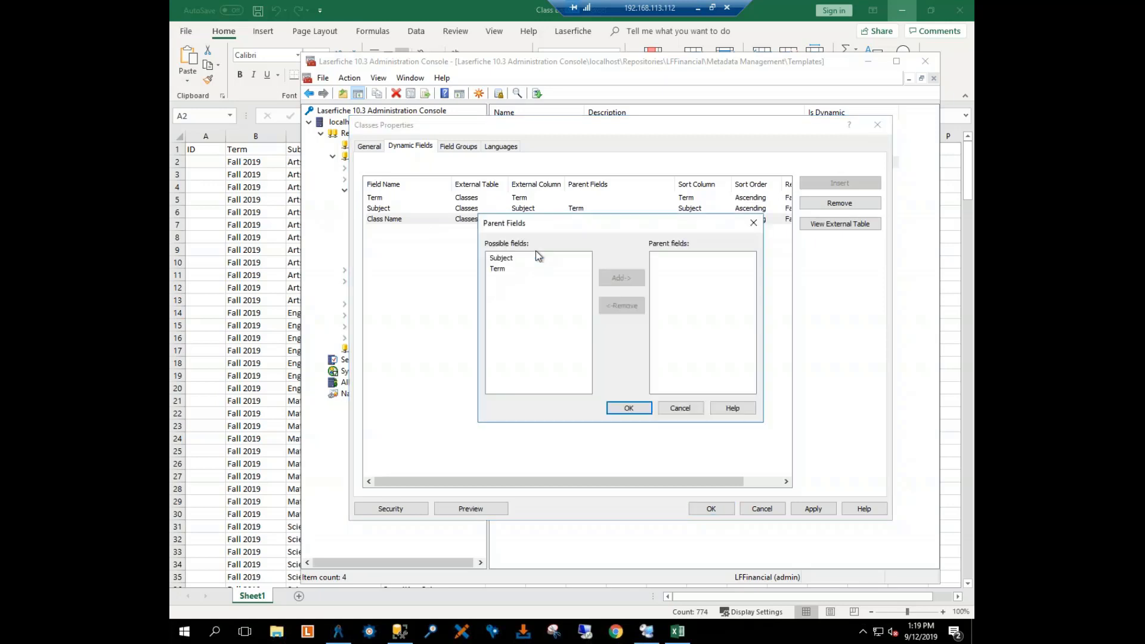
# Step: Make Subject the parent field of Class Name and save the Classes template's dynamic field settings
pyautogui.click(498, 269)
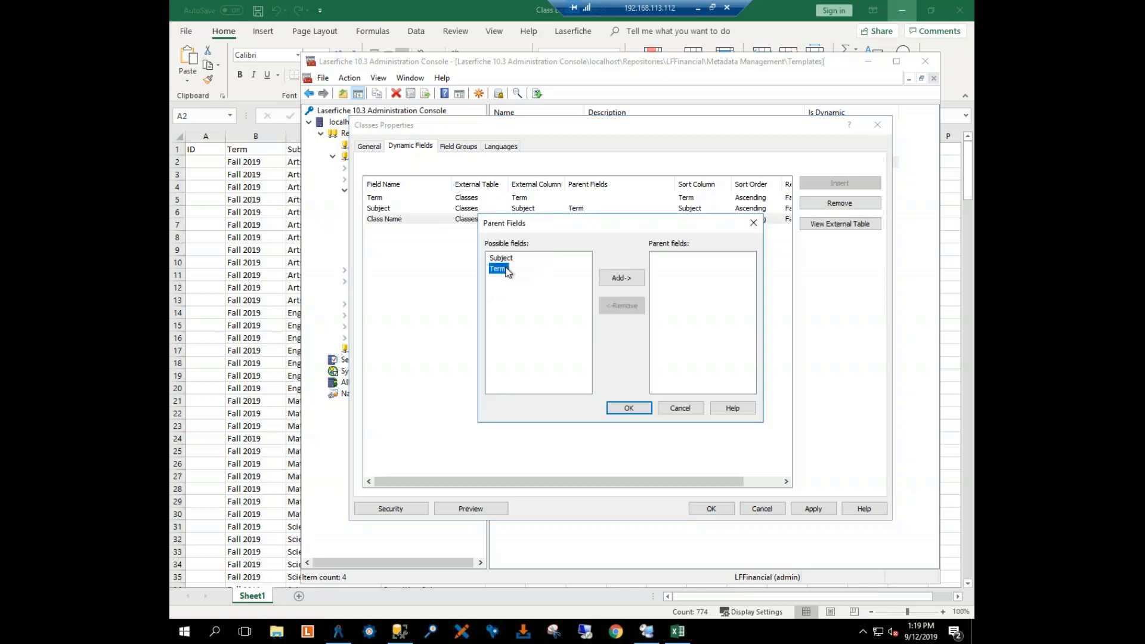
pyautogui.click(504, 258)
pyautogui.click(612, 281)
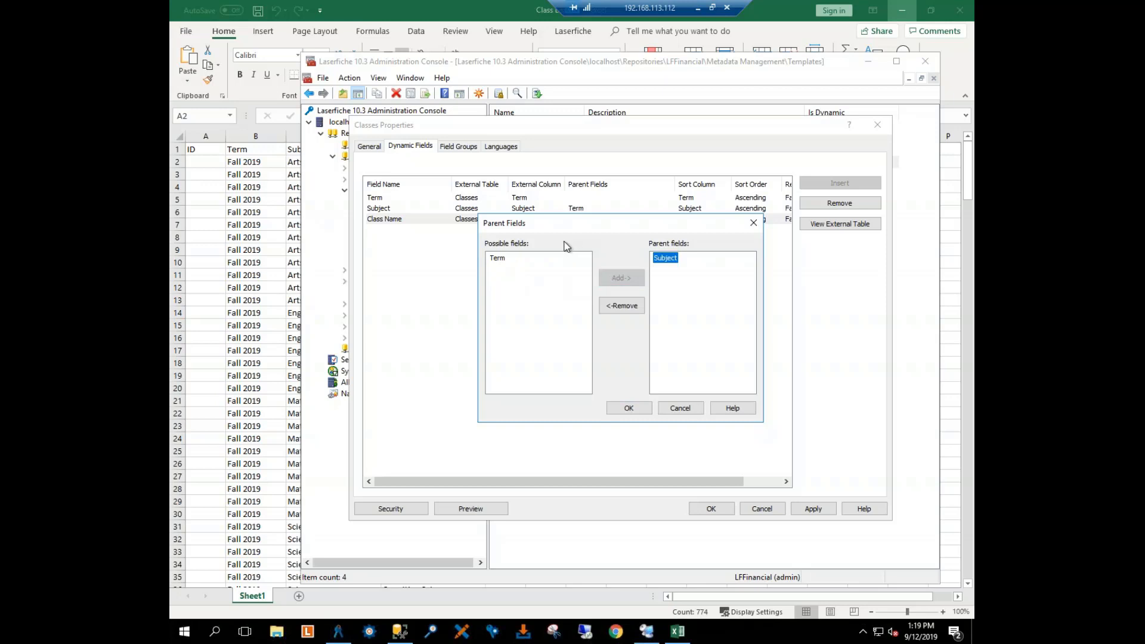
pyautogui.click(645, 410)
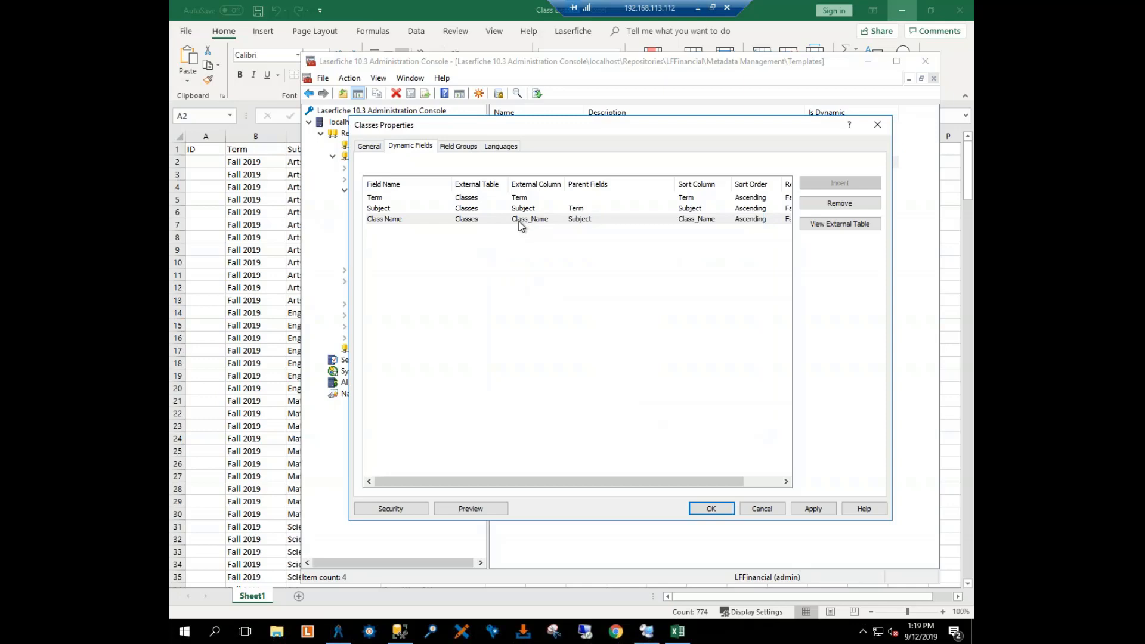
pyautogui.click(812, 508)
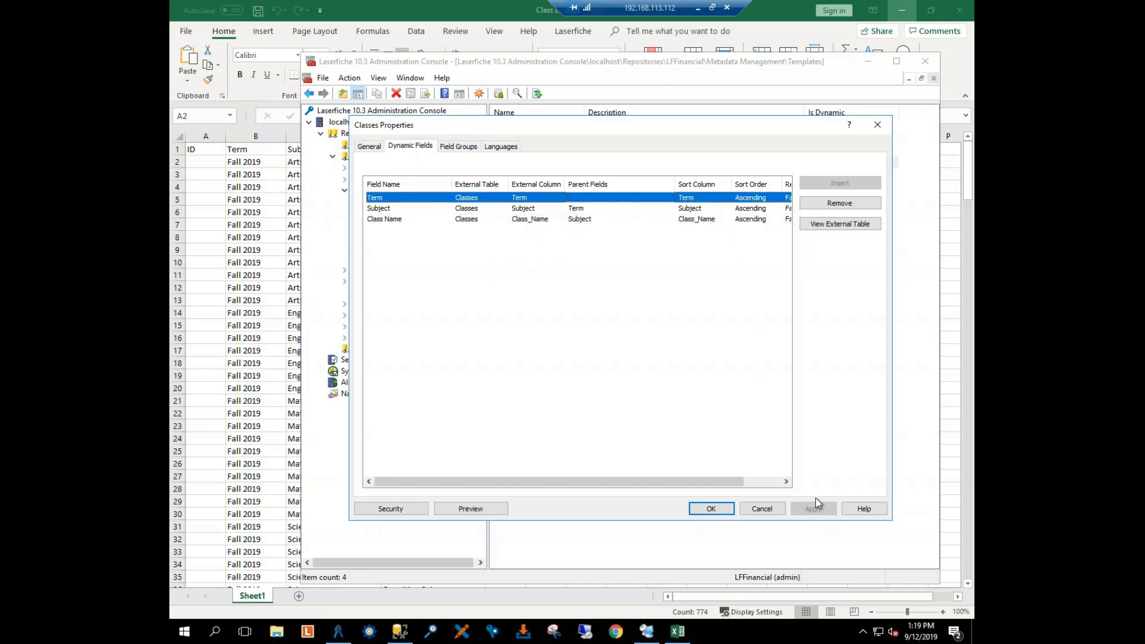
pyautogui.click(710, 510)
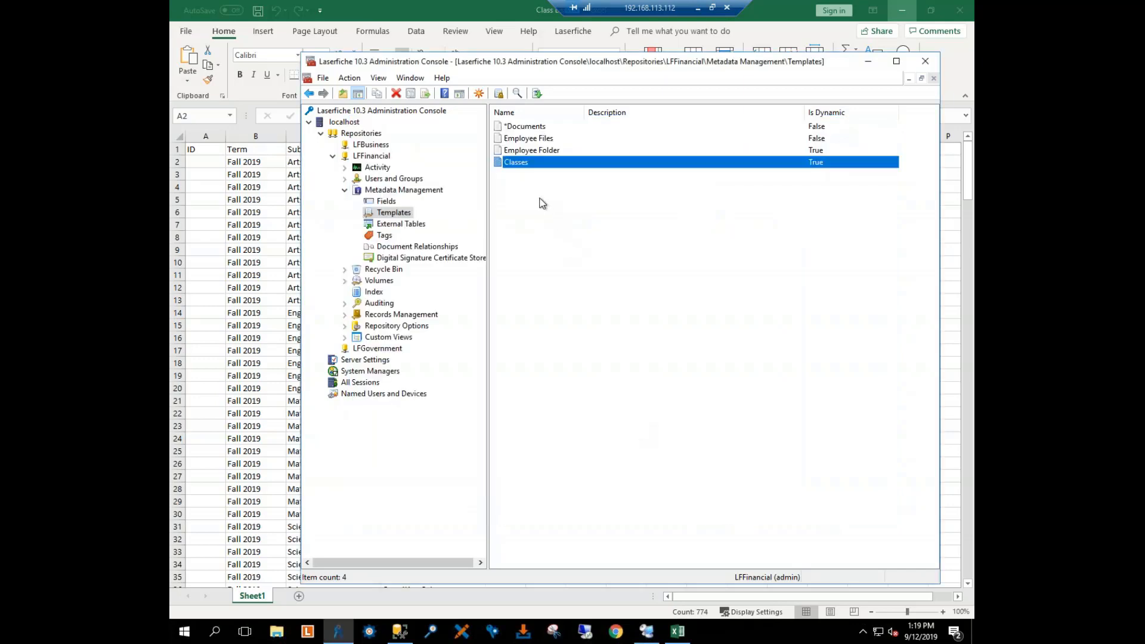
pyautogui.click(522, 177)
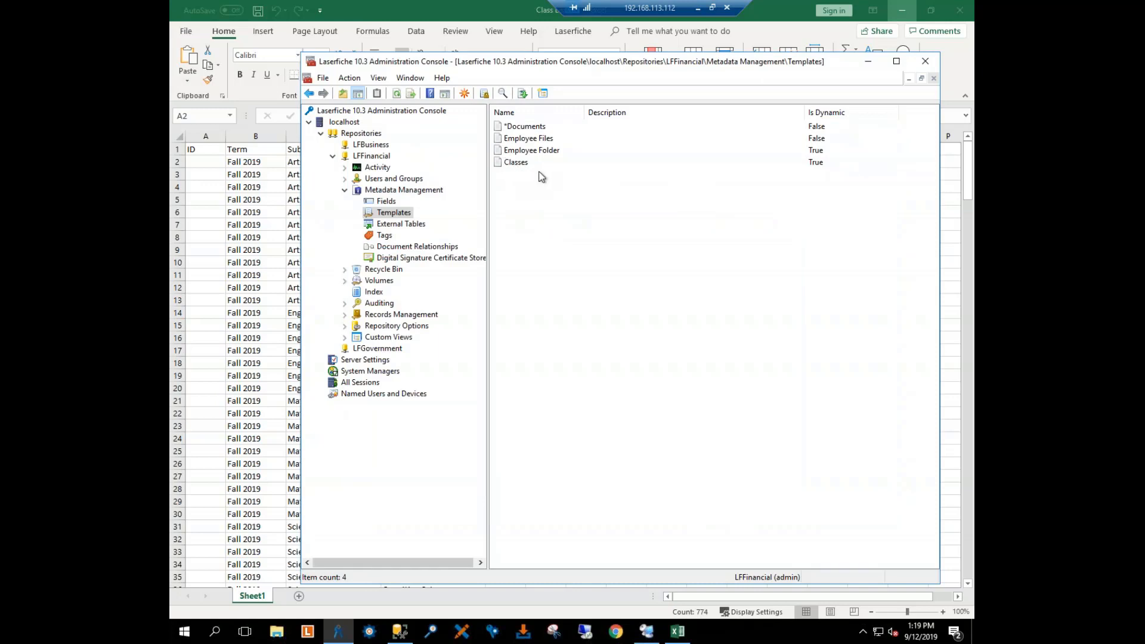
# Step: Switch to the Laserfiche client and sign in to the LFFinancial repository with the account password
pyautogui.click(370, 157)
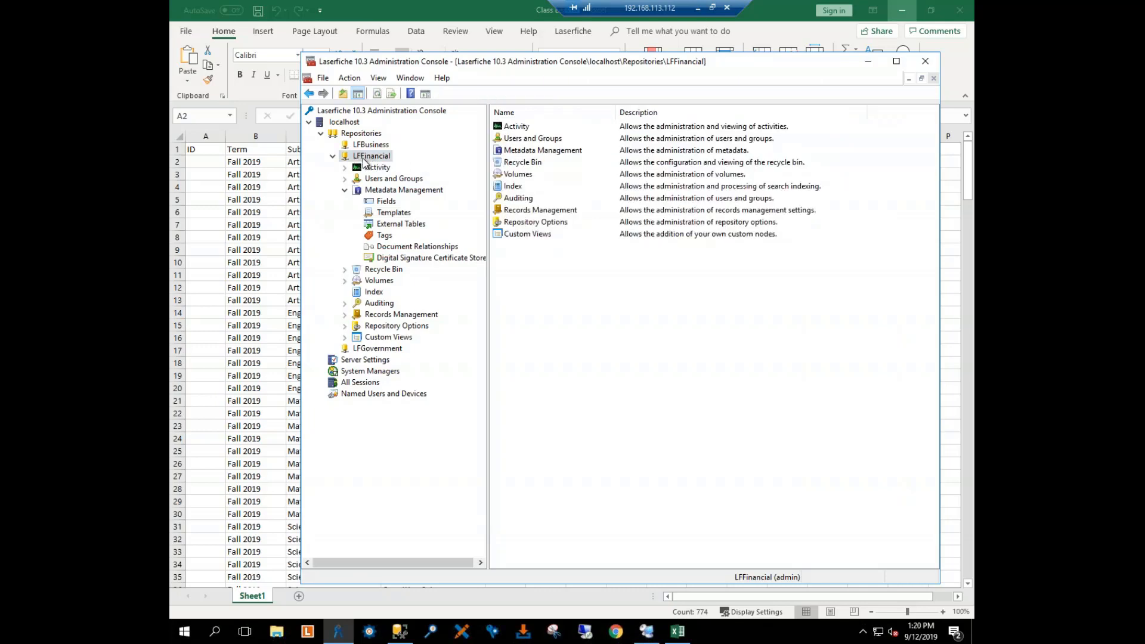
pyautogui.click(312, 636)
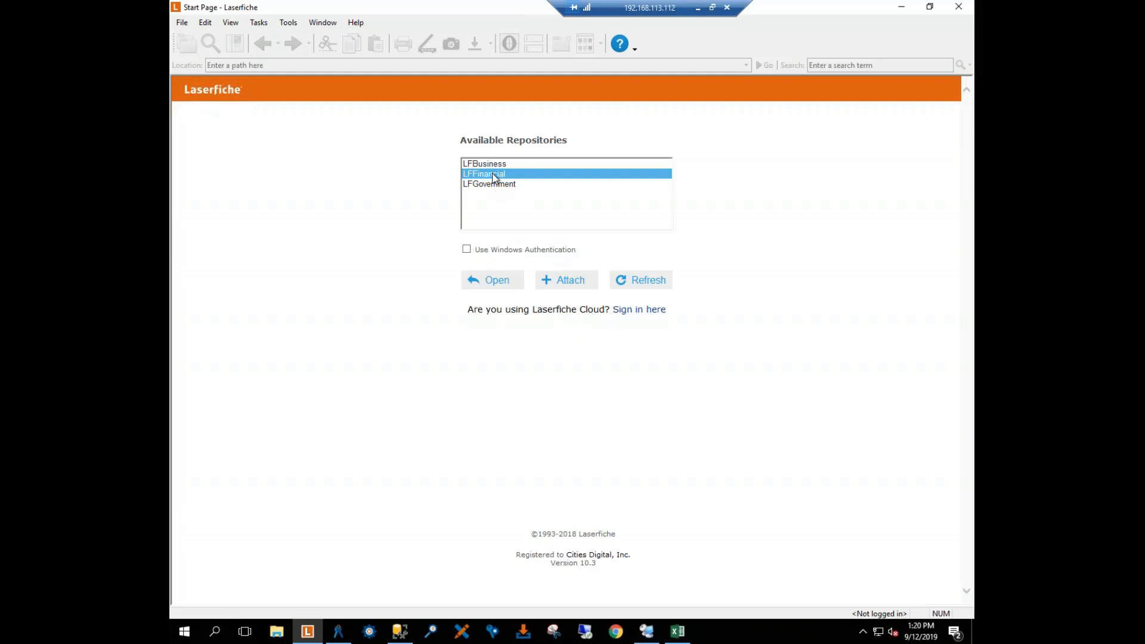
pyautogui.doubleClick(493, 174)
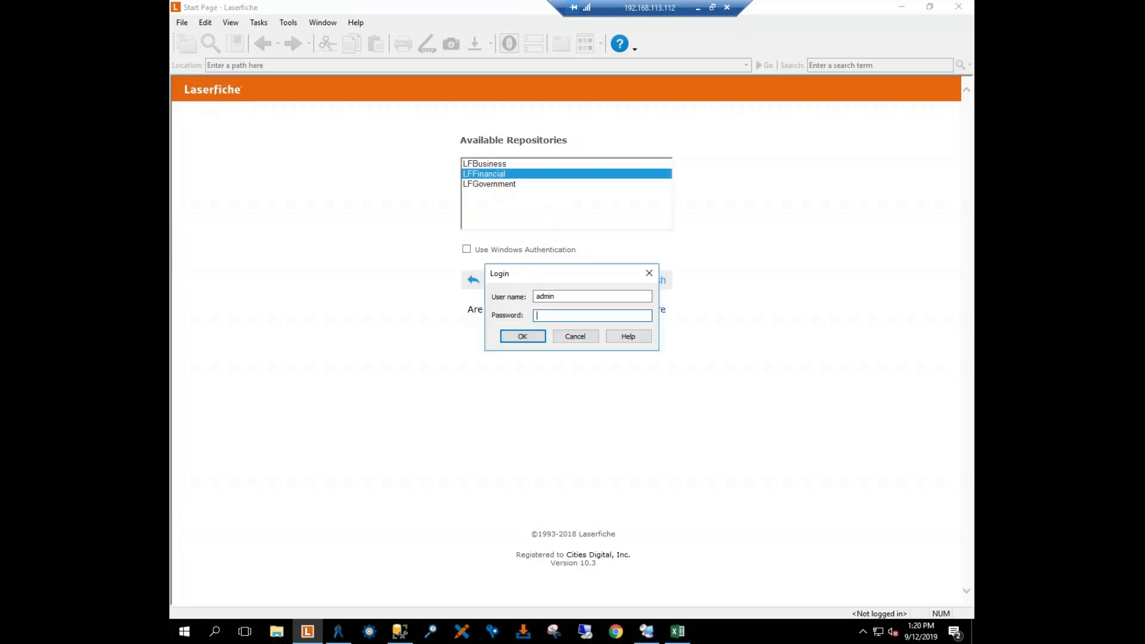
pyautogui.write('*******')
pyautogui.press('Return')
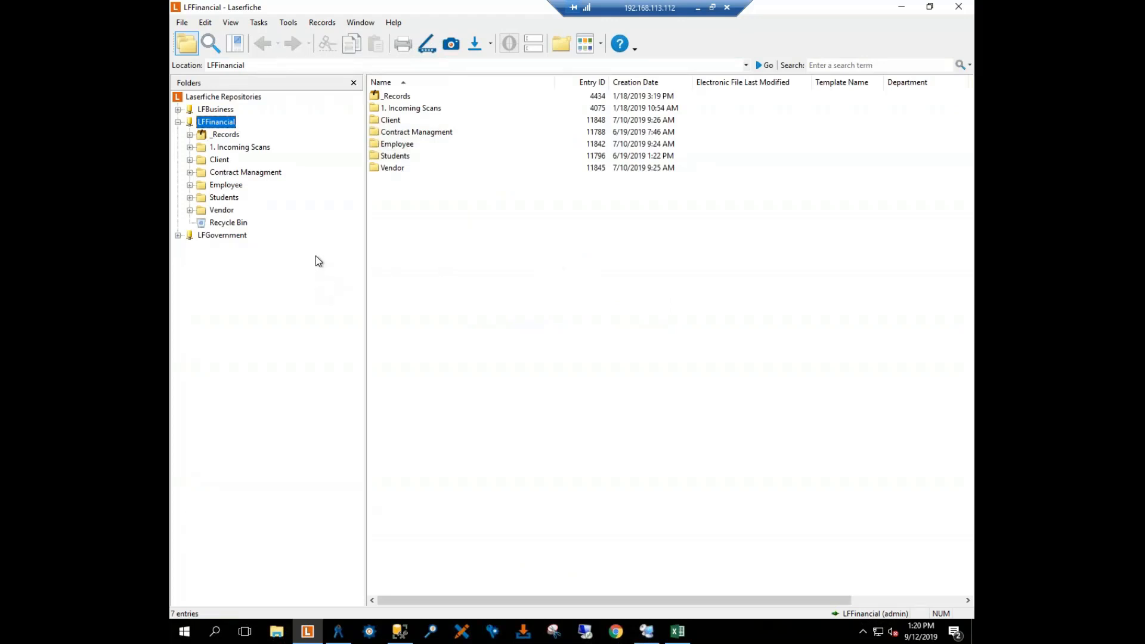
# Step: Start a new document in the LFFinancial root folder and assign it the Classes template
pyautogui.rightClick(418, 207)
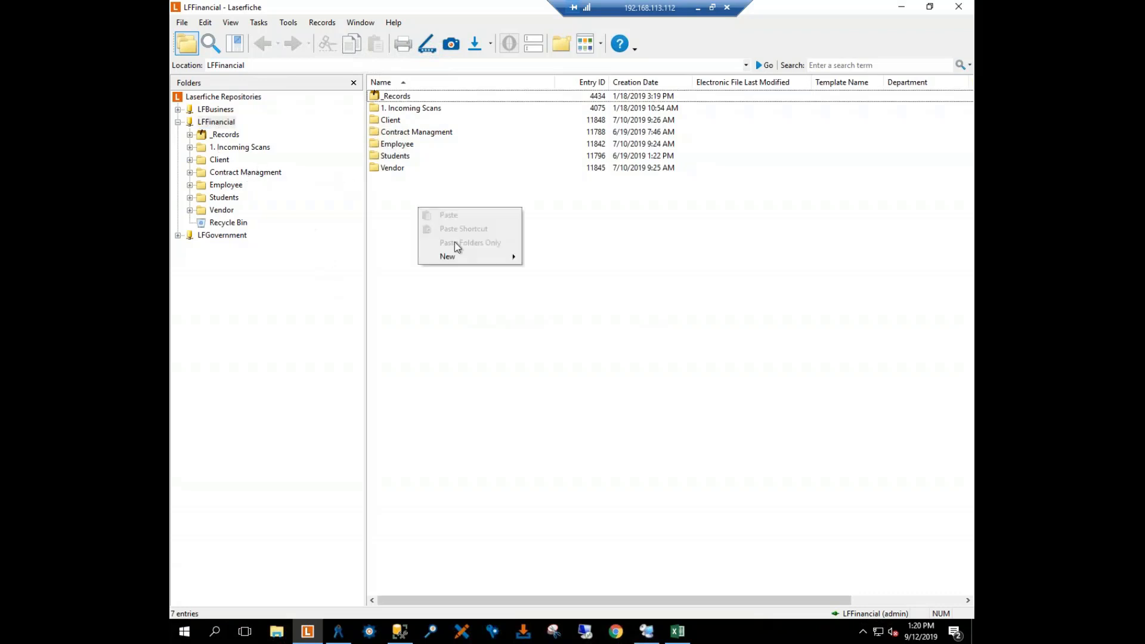
pyautogui.moveTo(468, 258)
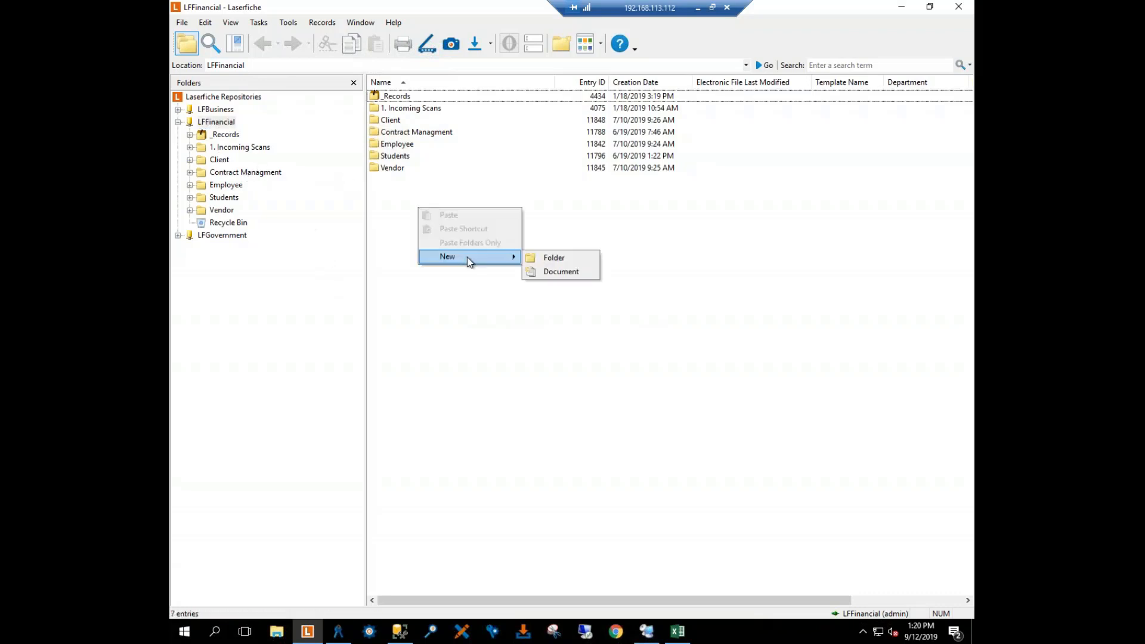
pyautogui.click(543, 272)
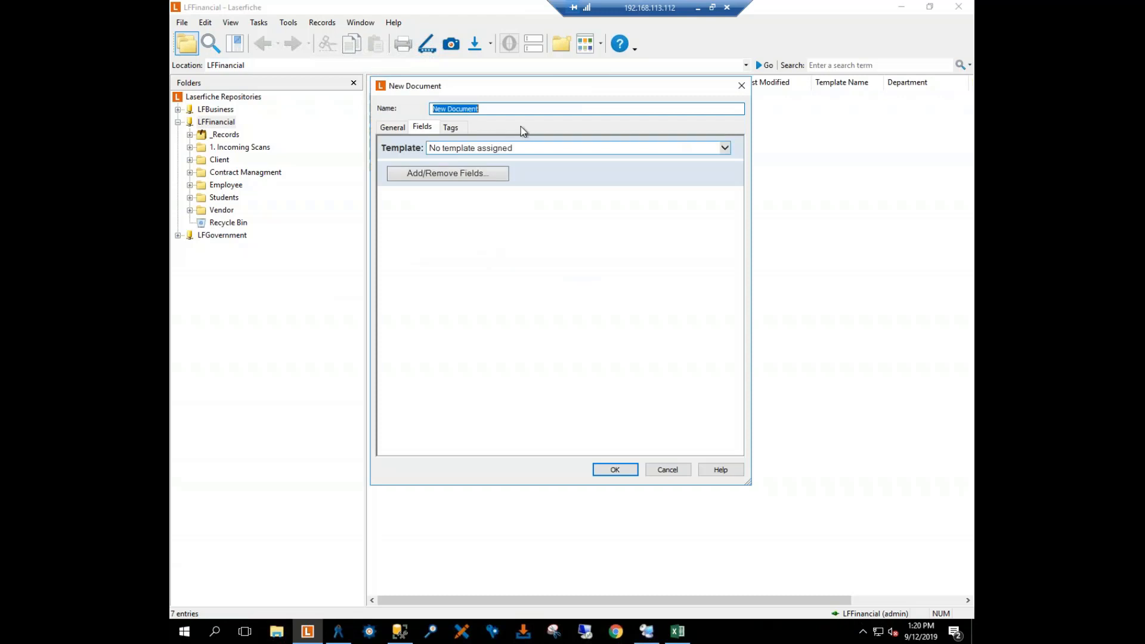
pyautogui.click(650, 148)
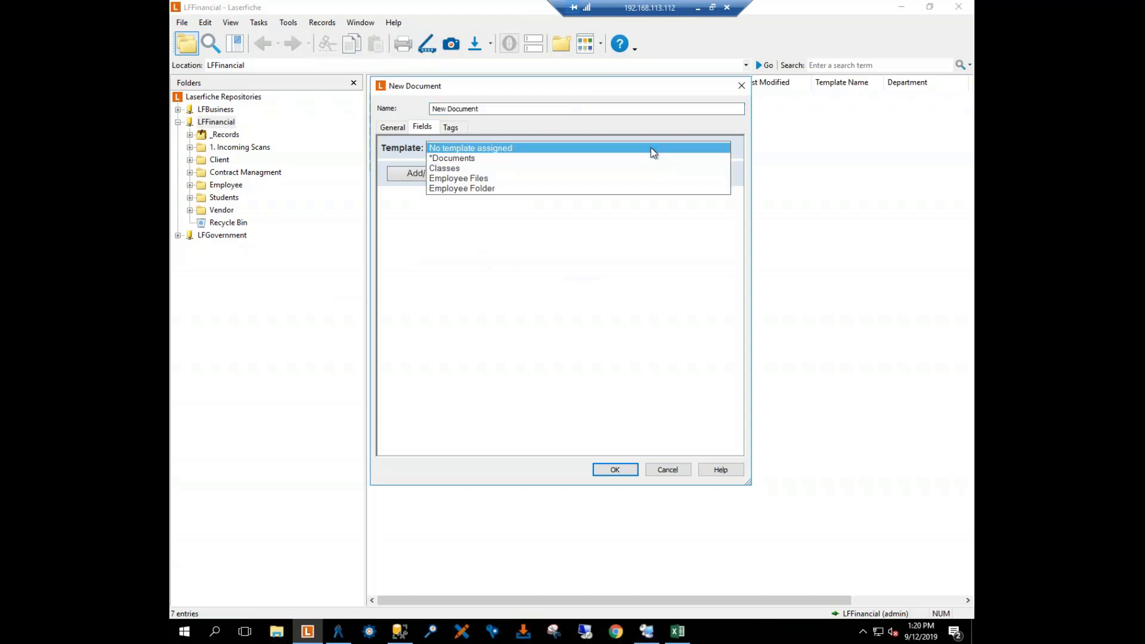
pyautogui.click(474, 167)
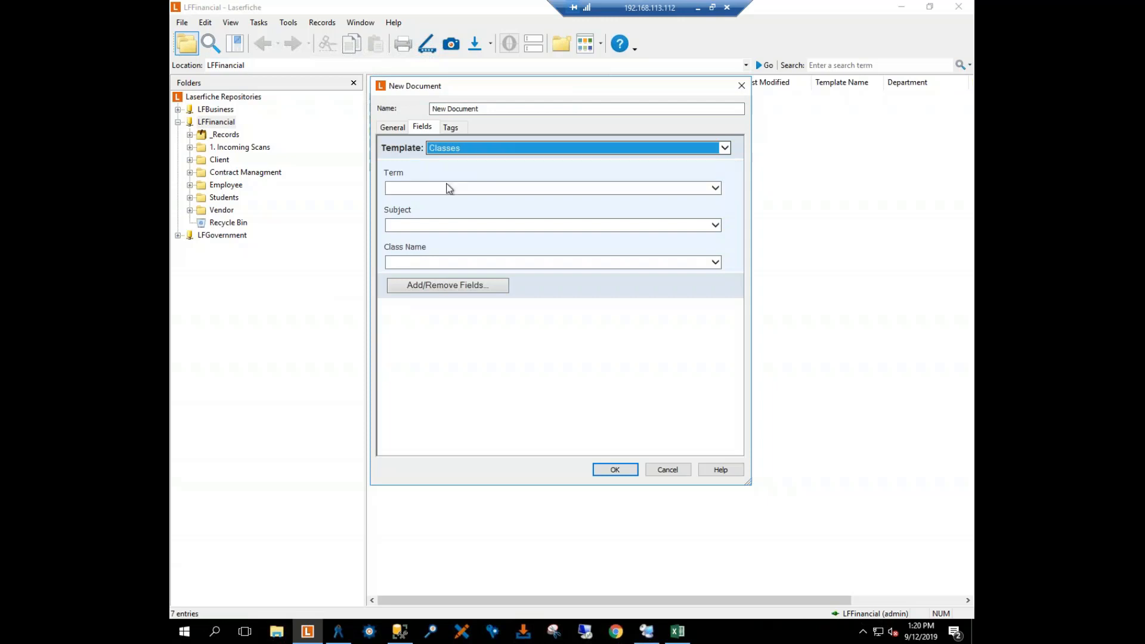
# Step: Fill in the new document's fields with Term Fall 2019, Subject Mathematics and Class Name Statistics
pyautogui.click(713, 188)
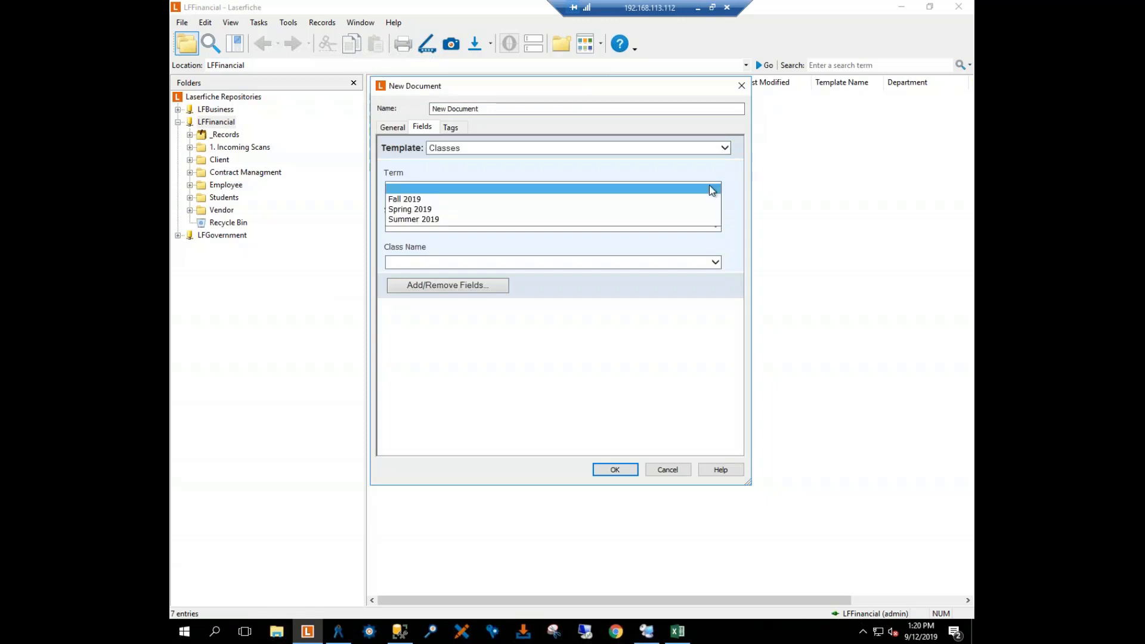
pyautogui.click(417, 200)
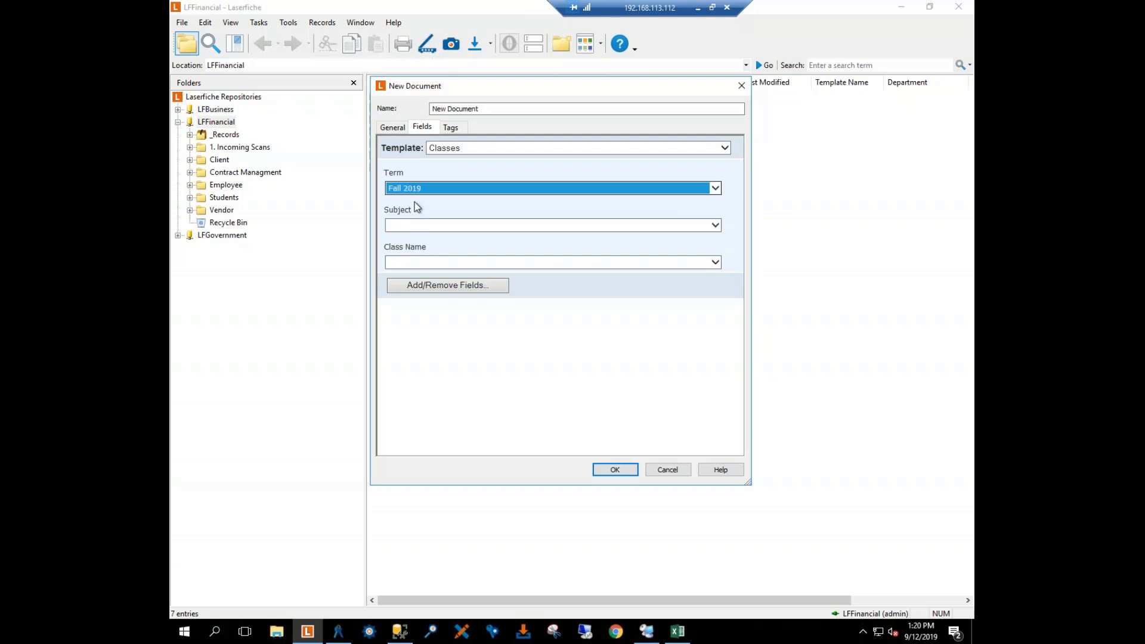
pyautogui.click(539, 225)
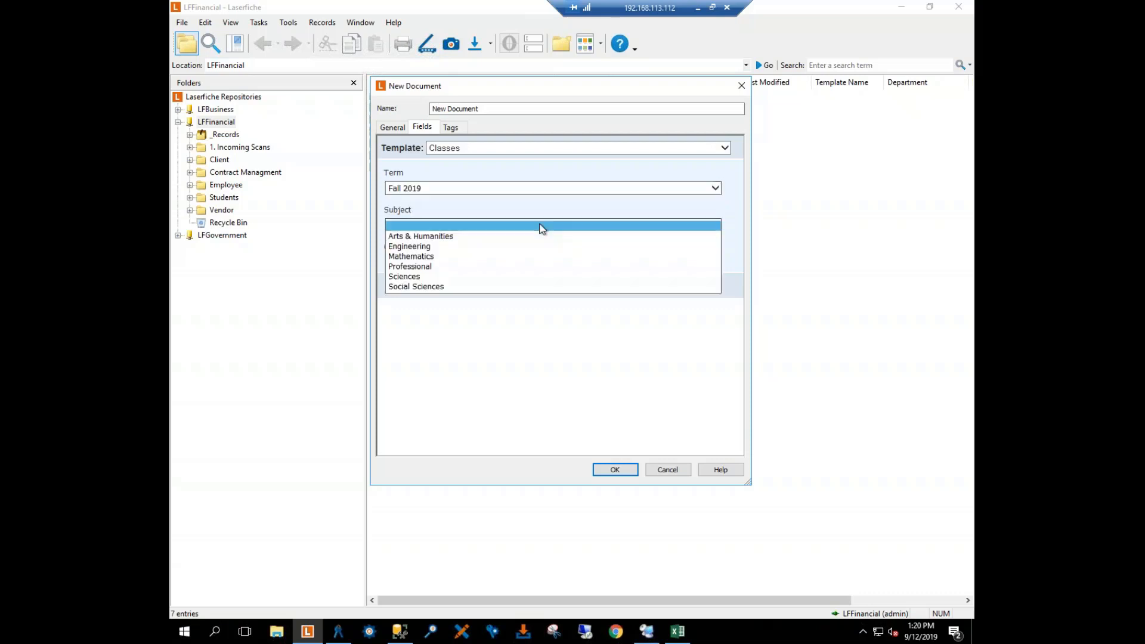
pyautogui.click(495, 256)
pyautogui.click(567, 261)
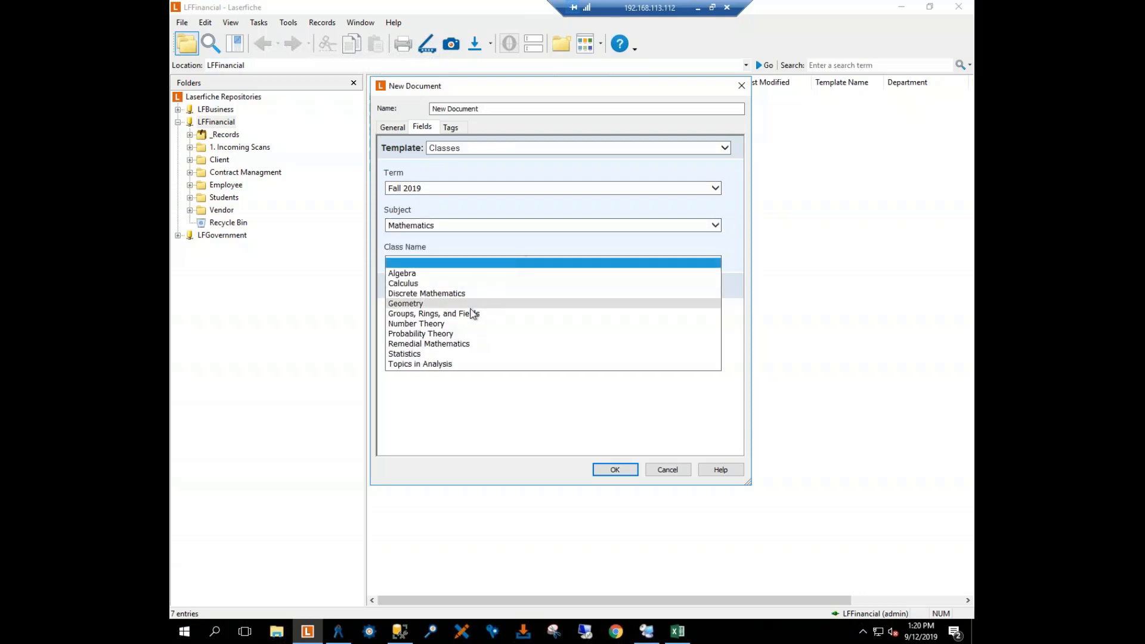
pyautogui.click(432, 354)
# Step: Change the new document's Subject to Arts & Humanities and look through the Class Name choices
pyautogui.click(474, 233)
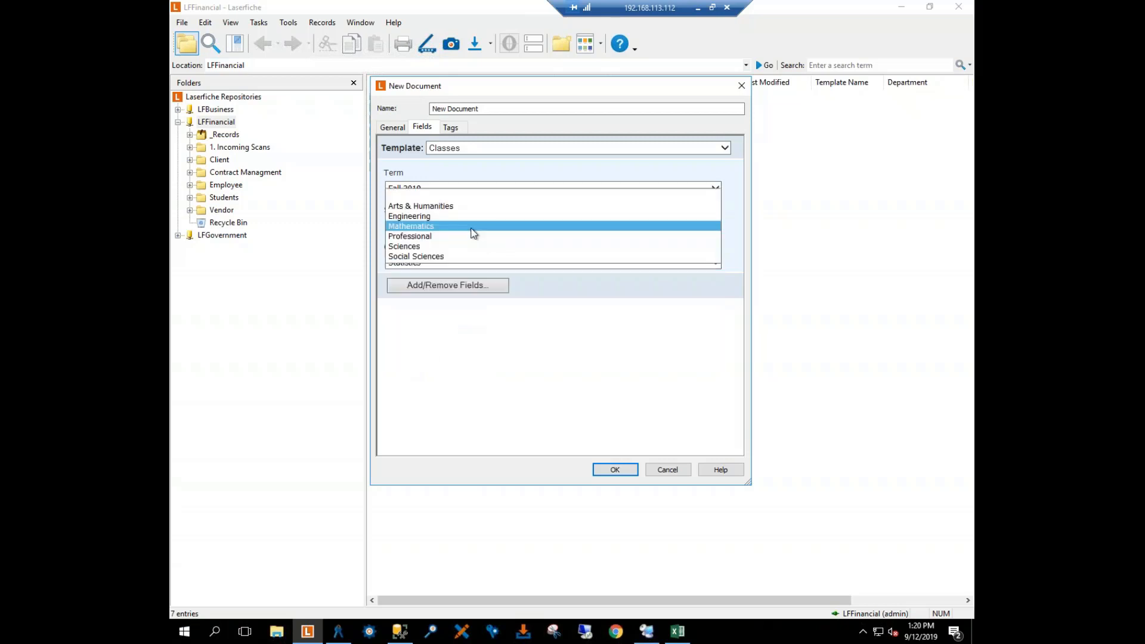
pyautogui.click(420, 206)
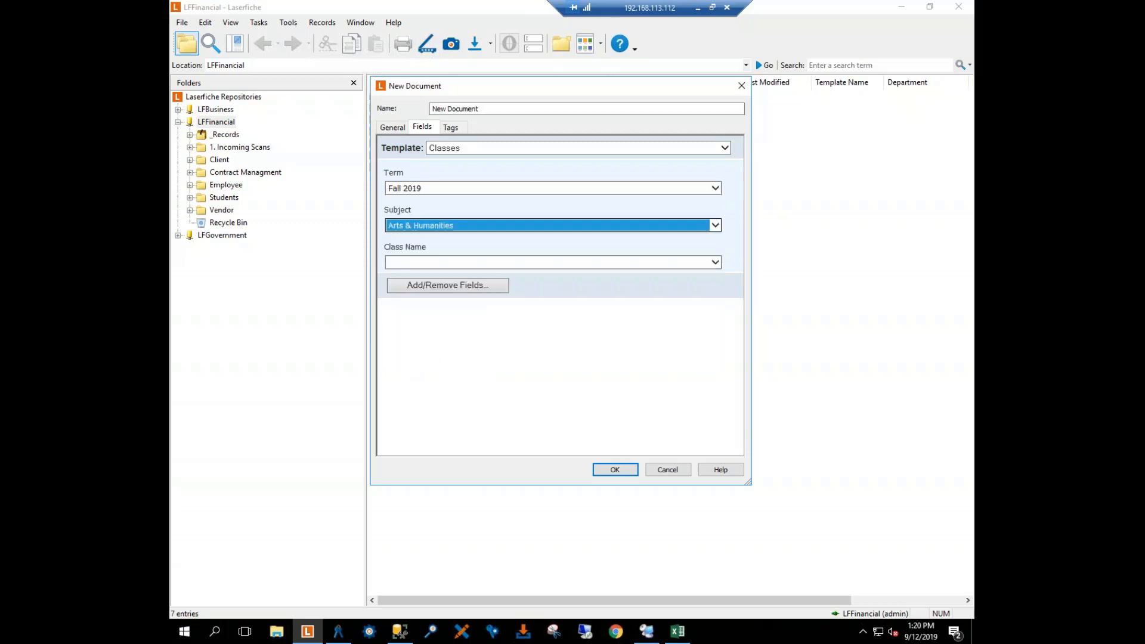
pyautogui.click(530, 263)
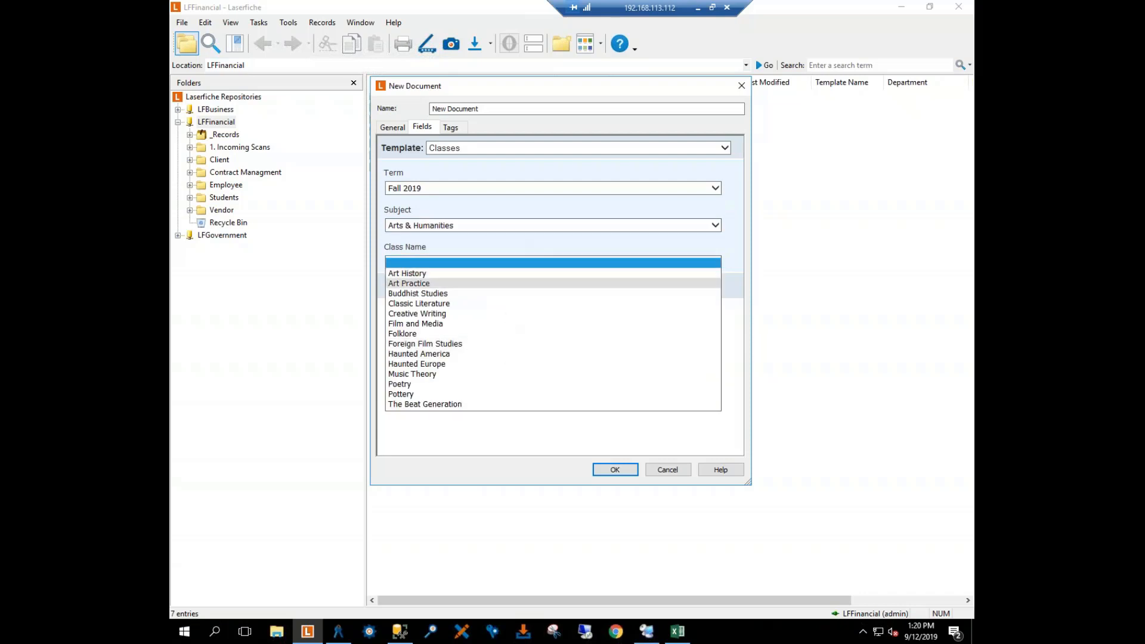
# Step: Set the Subject to Social Sciences, trying Native American Studies and then Military Affairs as the Class Name
pyautogui.click(513, 224)
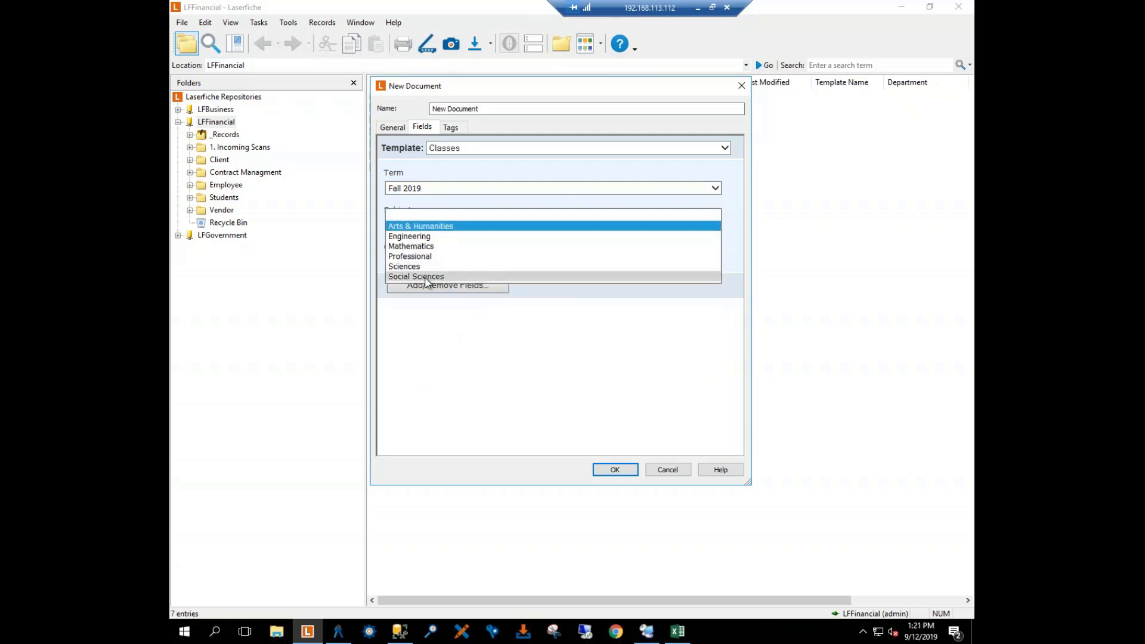
pyautogui.click(470, 276)
pyautogui.click(471, 264)
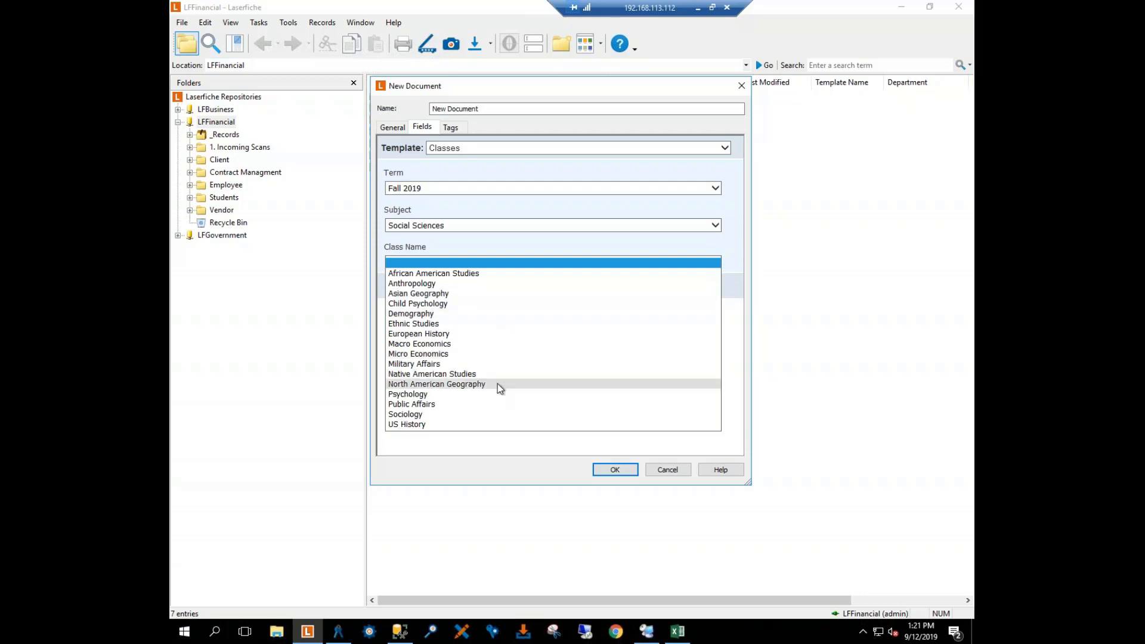
pyautogui.click(462, 374)
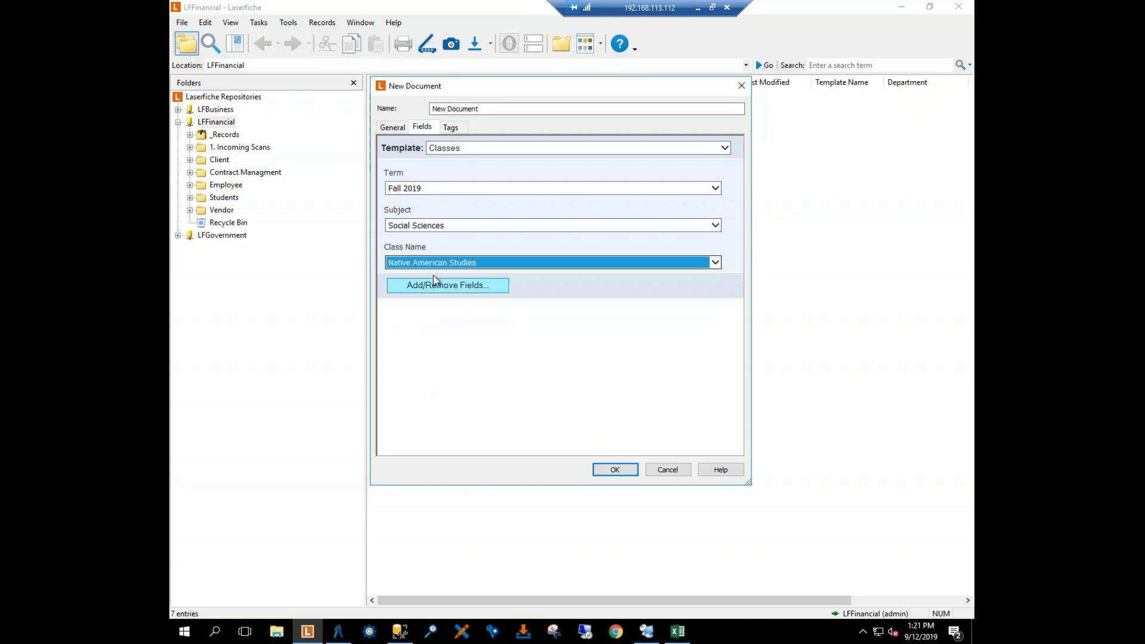
pyautogui.click(483, 264)
pyautogui.click(468, 253)
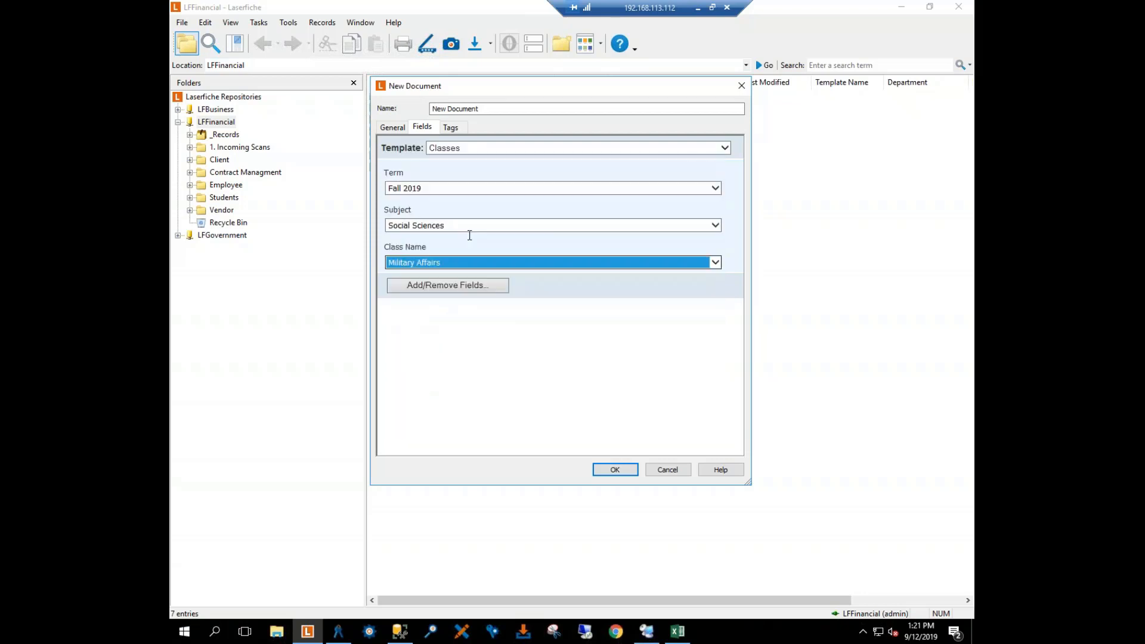
# Step: Create the document with Term Summer 2019, Subject Arts & Humanities and Class Name Creative Writing
pyautogui.click(466, 148)
pyautogui.click(437, 191)
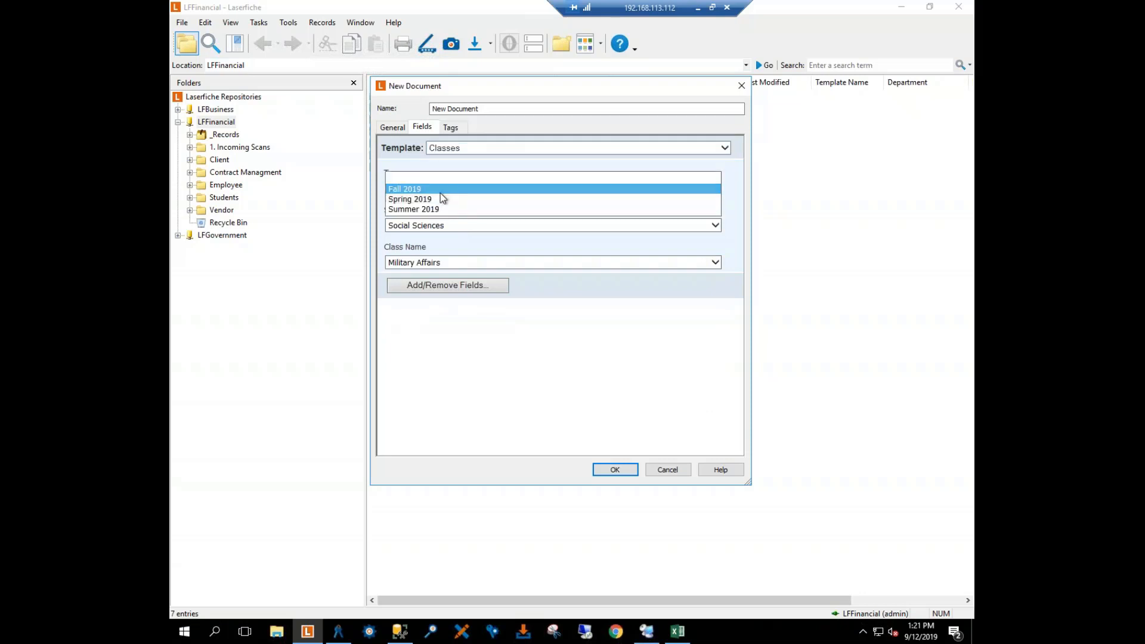
pyautogui.click(427, 209)
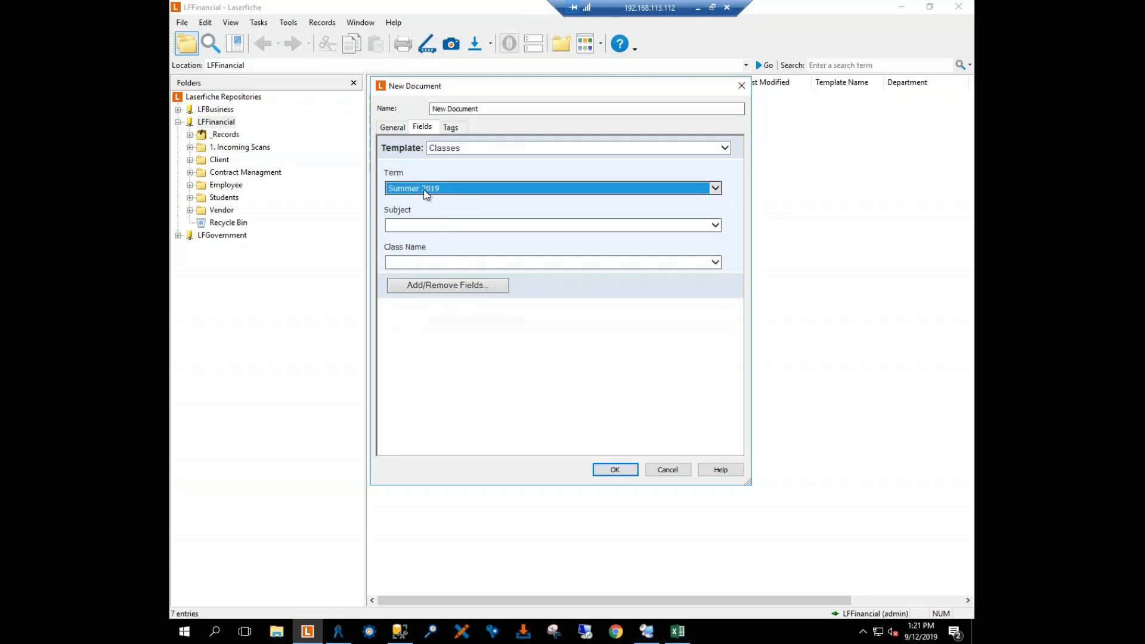
pyautogui.click(439, 227)
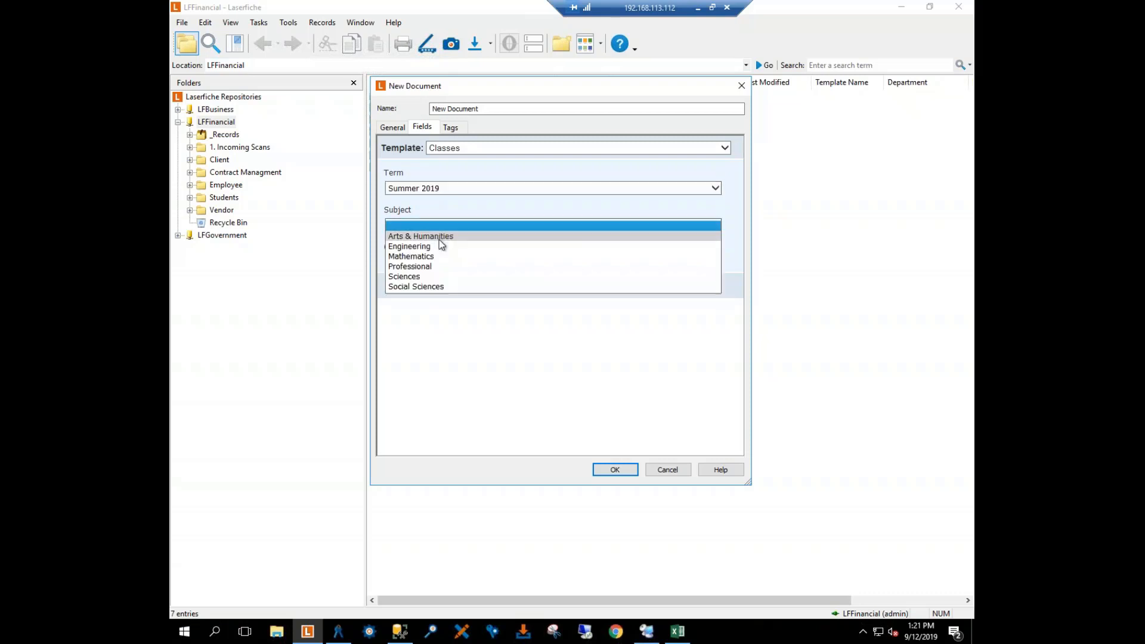
pyautogui.click(439, 236)
pyautogui.click(451, 262)
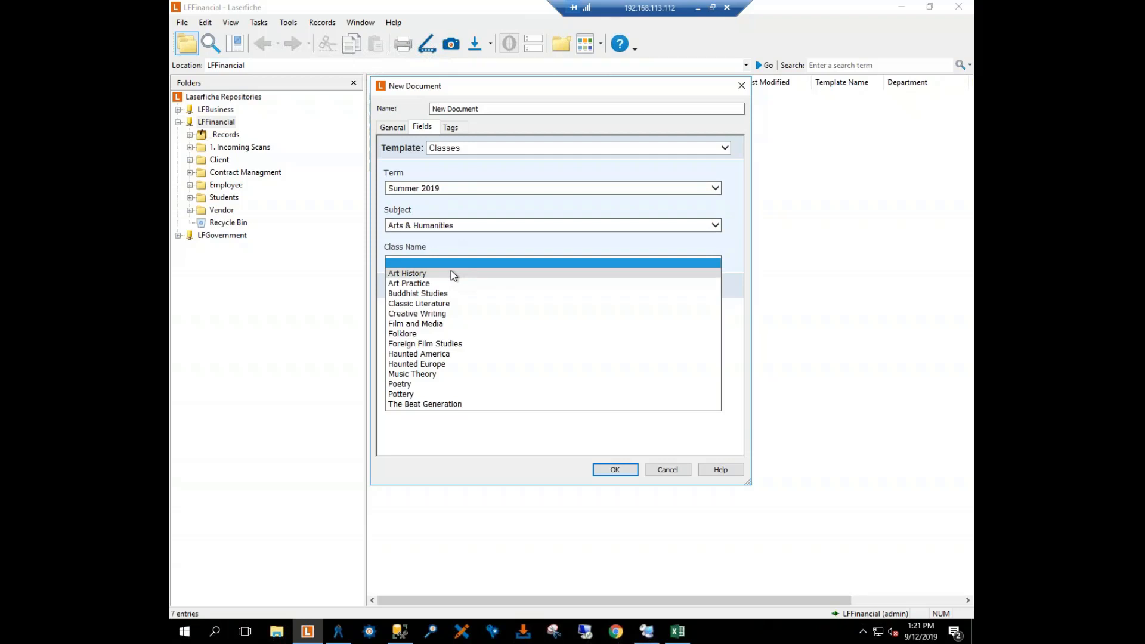
pyautogui.click(452, 312)
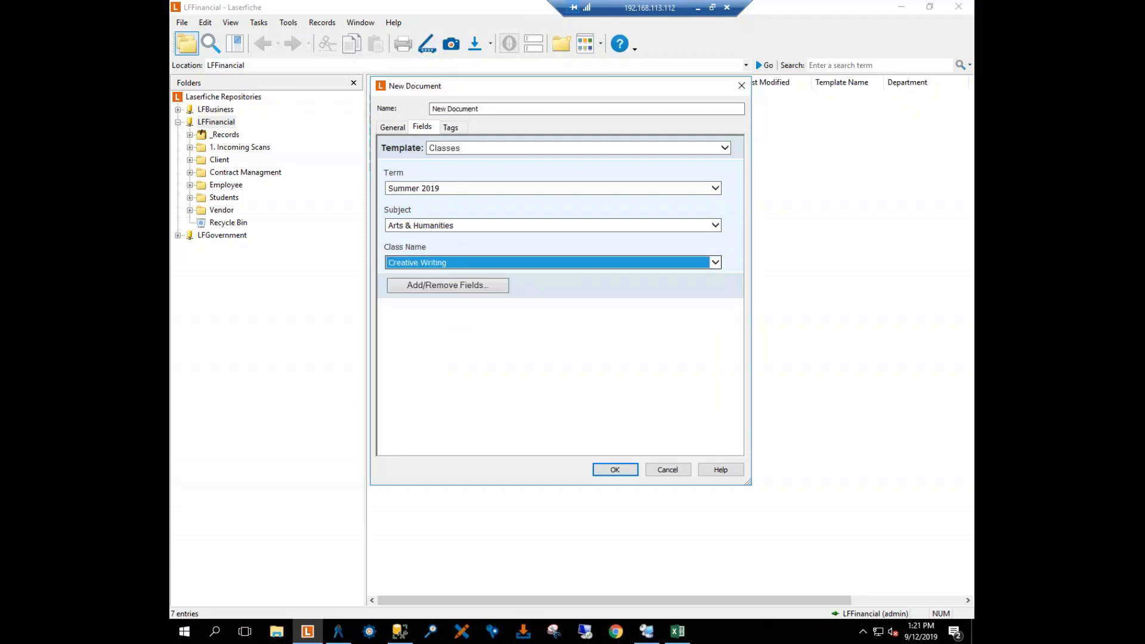
pyautogui.click(614, 469)
pyautogui.click(538, 318)
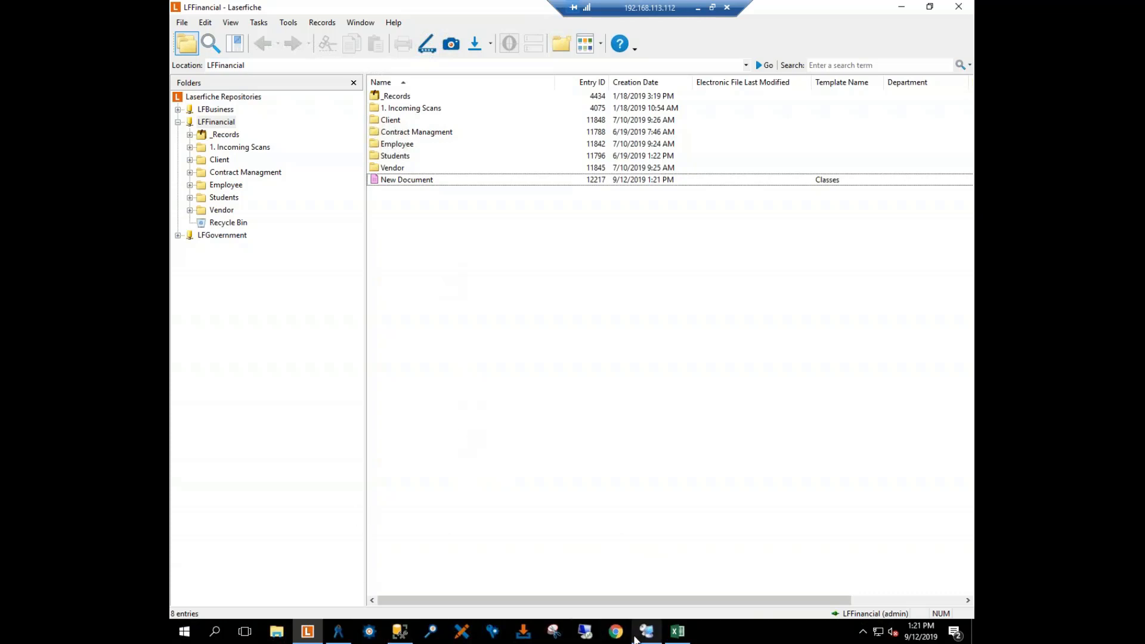
# Step: Switch to the Excel class list and review its Term, Subject and Class Name rows
pyautogui.click(338, 632)
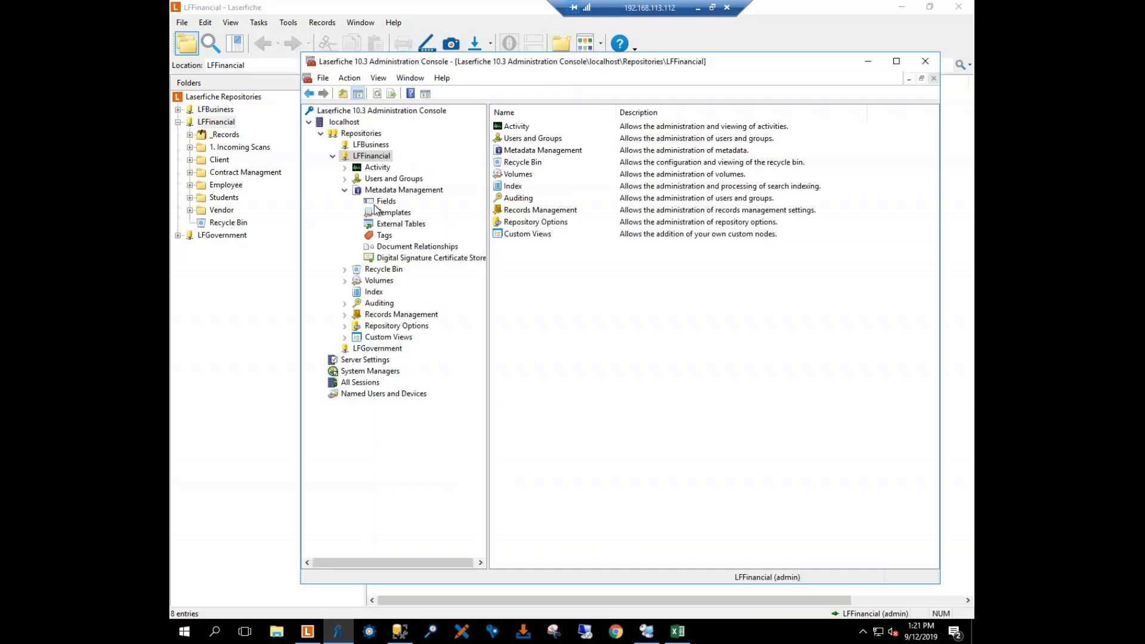
pyautogui.click(679, 633)
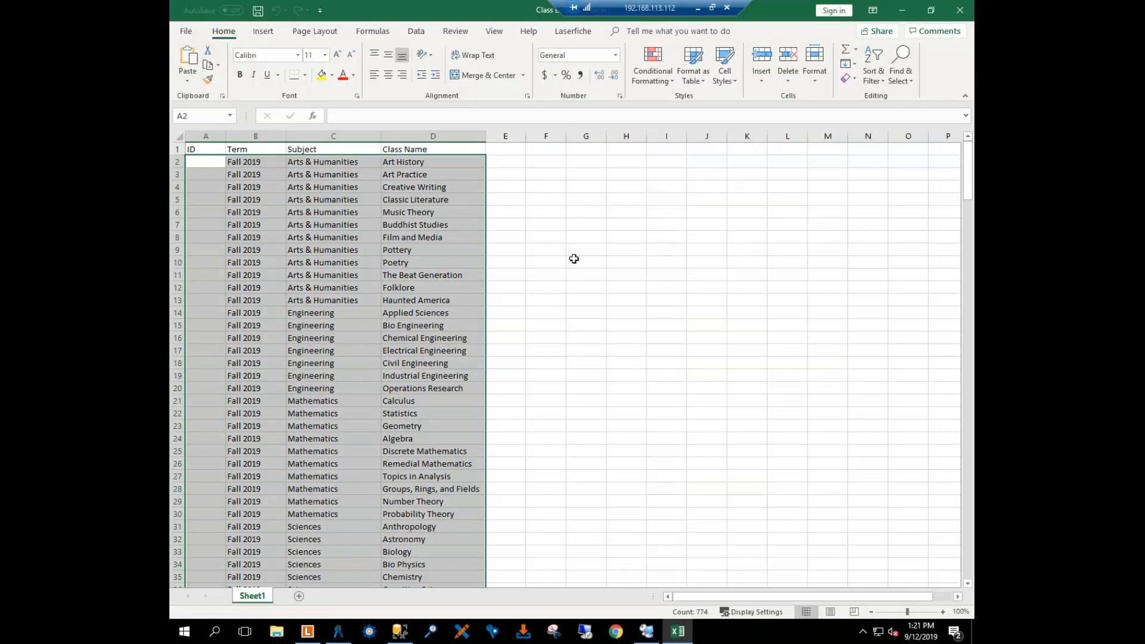
pyautogui.click(576, 260)
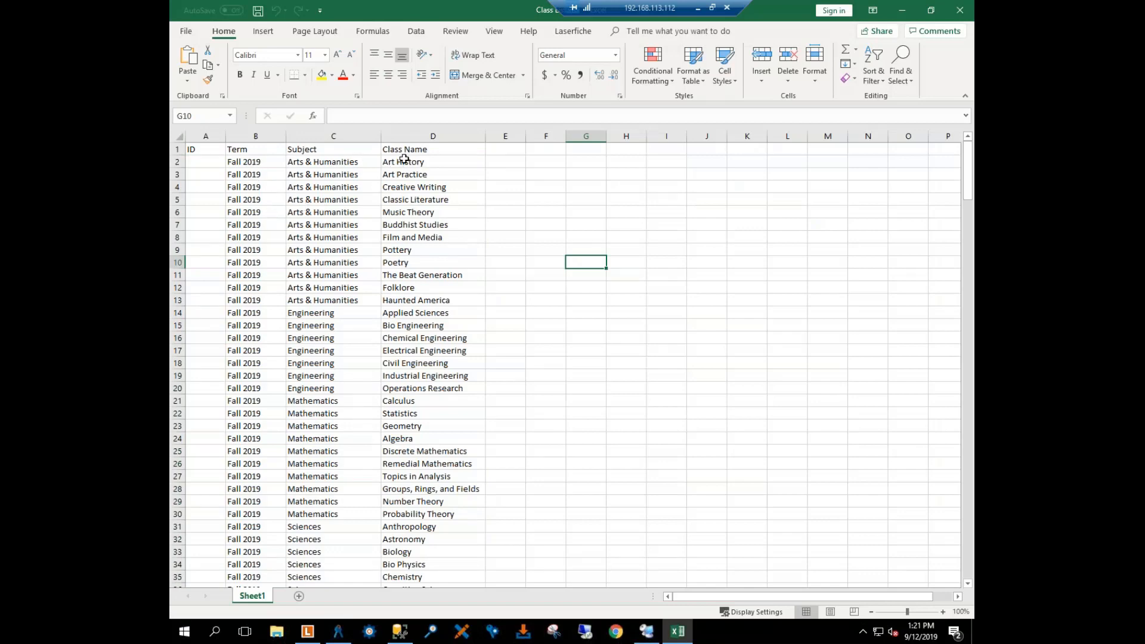
pyautogui.scroll(-1, 411, 221)
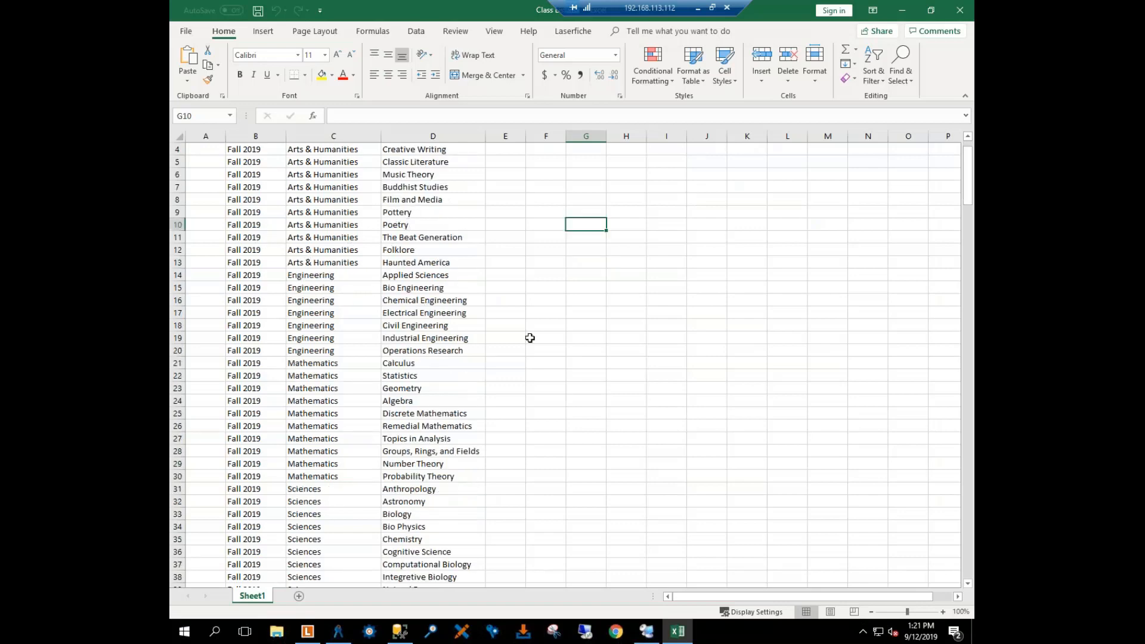
pyautogui.scroll(1, 537, 337)
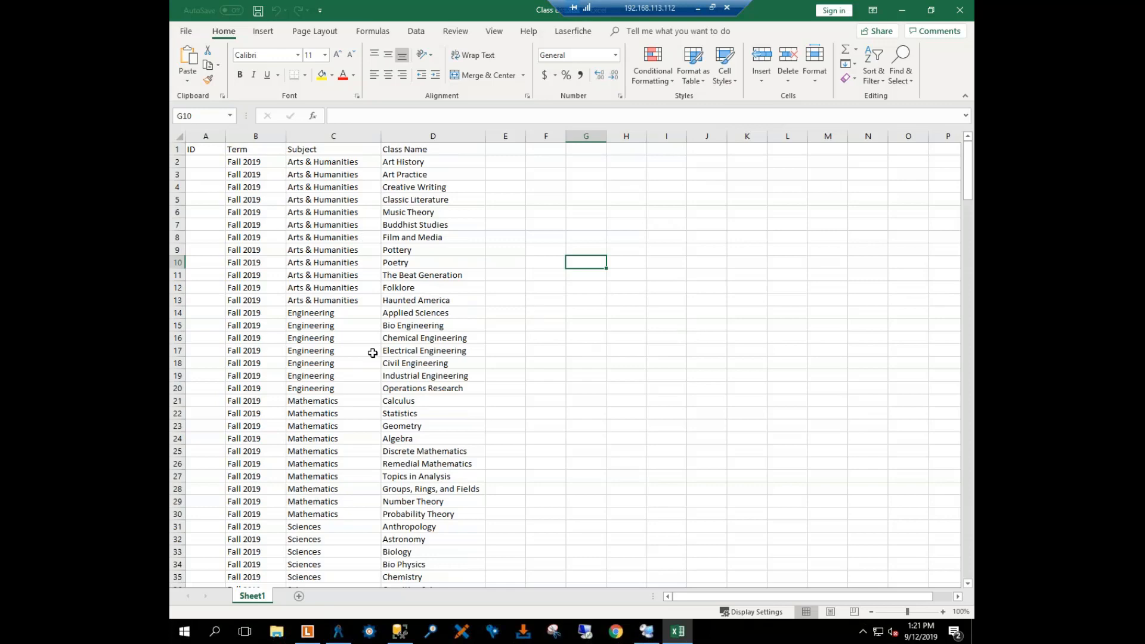
pyautogui.scroll(-1, 373, 295)
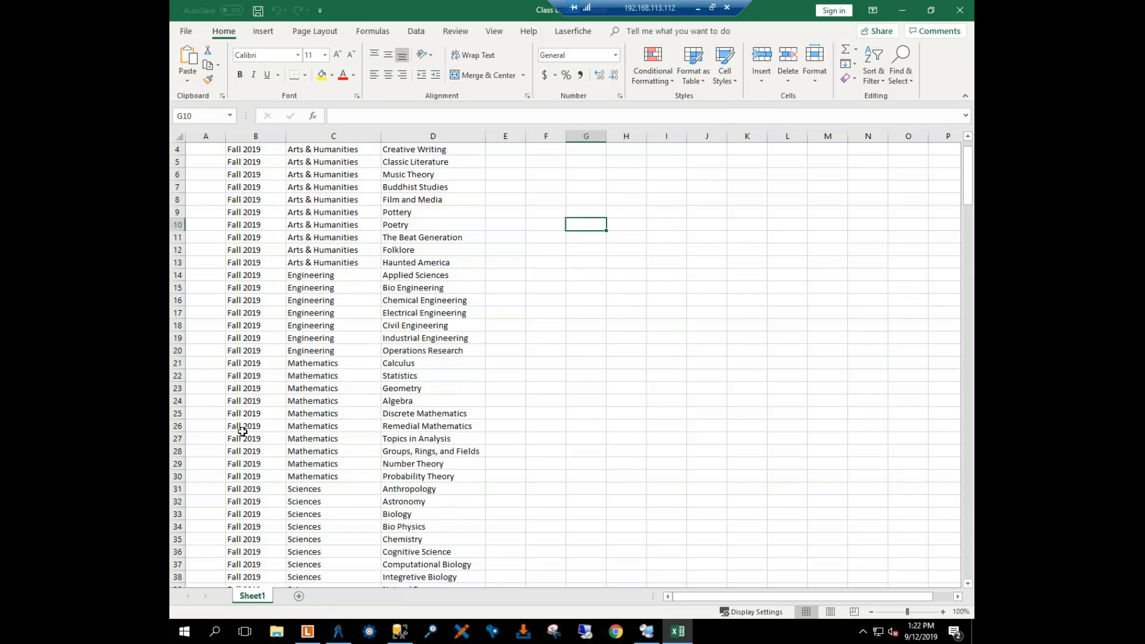
pyautogui.scroll(1, 319, 197)
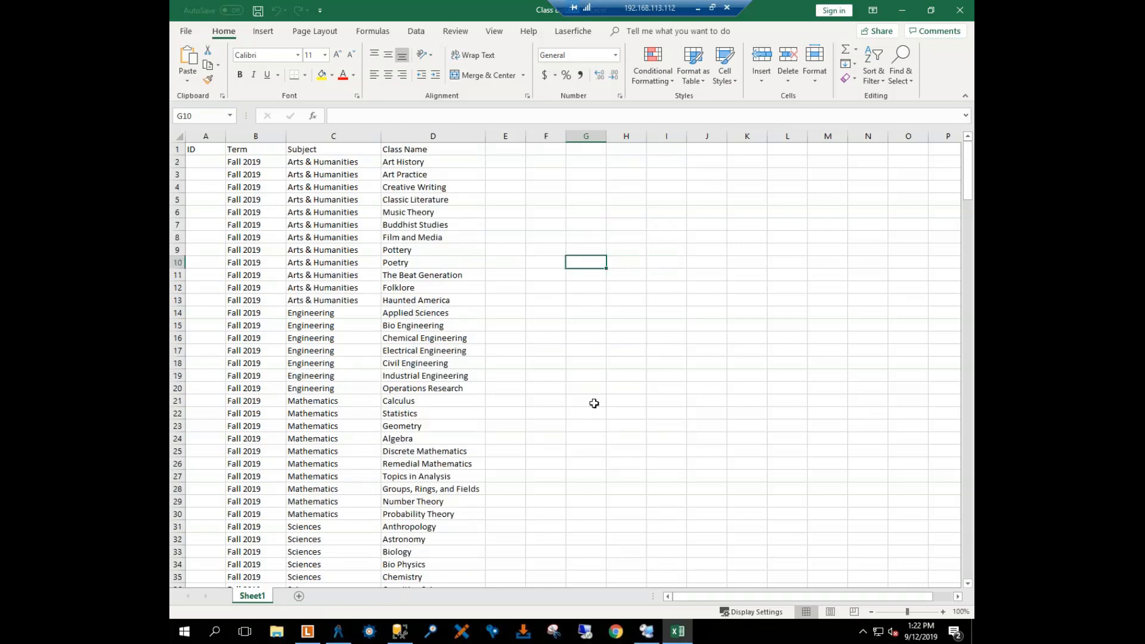
# Step: Switch to SQL Server Management Studio and view the commands for creating a new database and a new table in LFExternalTables
pyautogui.click(406, 637)
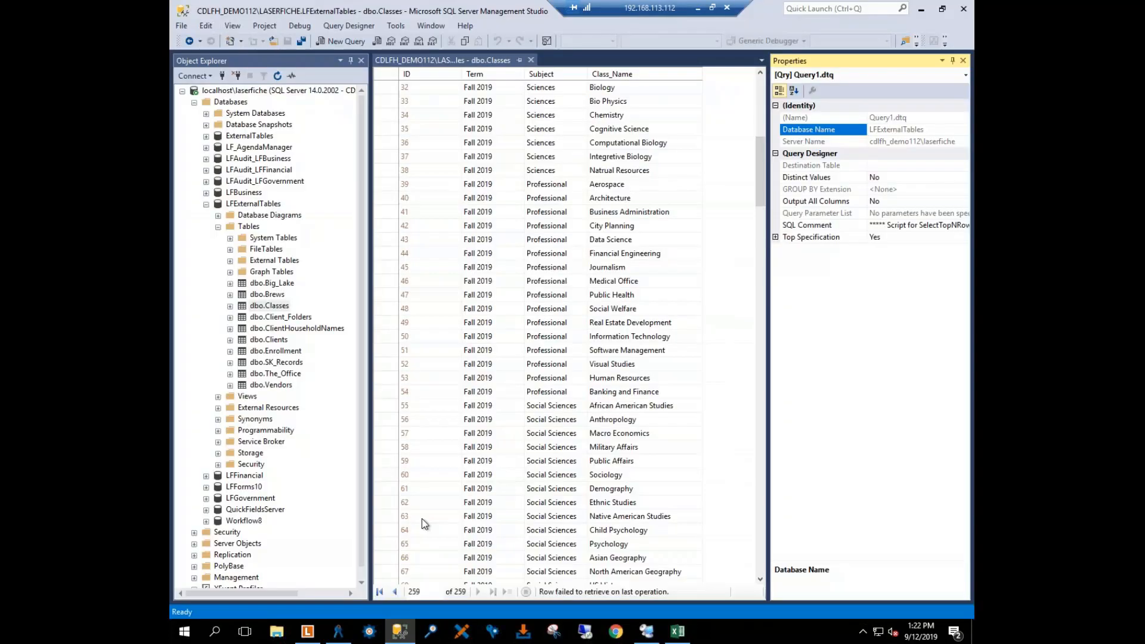
pyautogui.rightClick(240, 104)
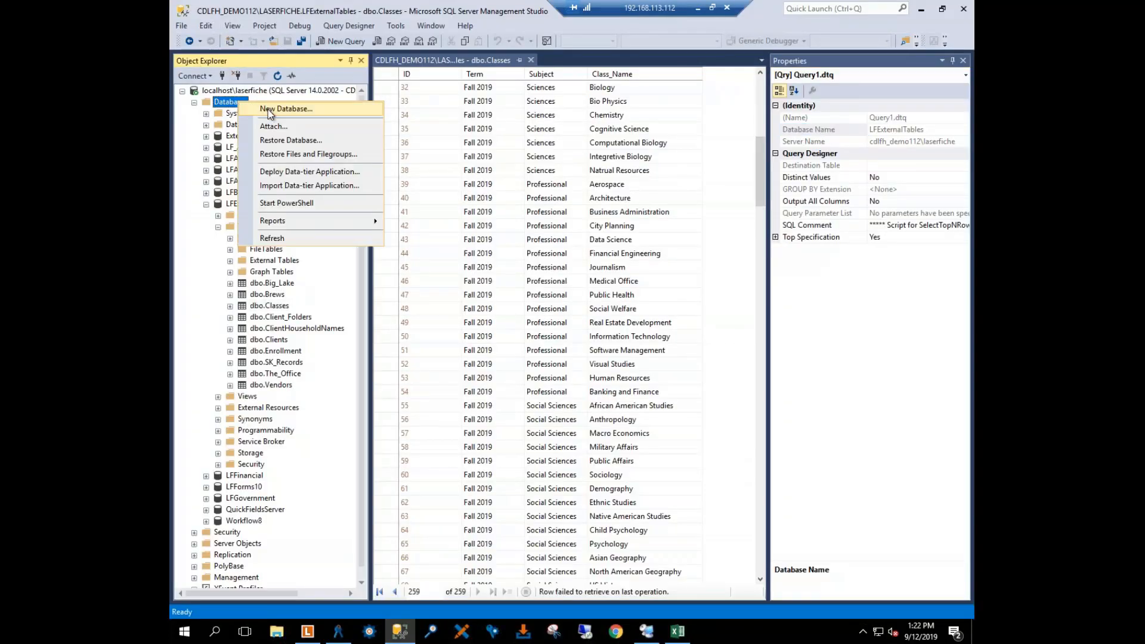
pyautogui.click(188, 298)
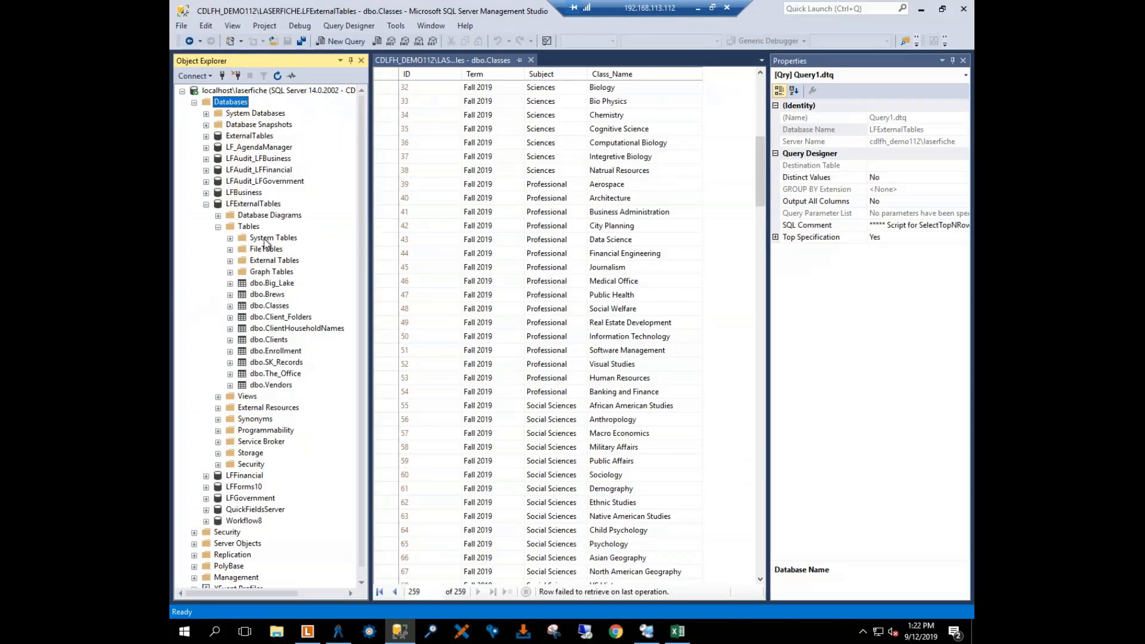
pyautogui.rightClick(249, 228)
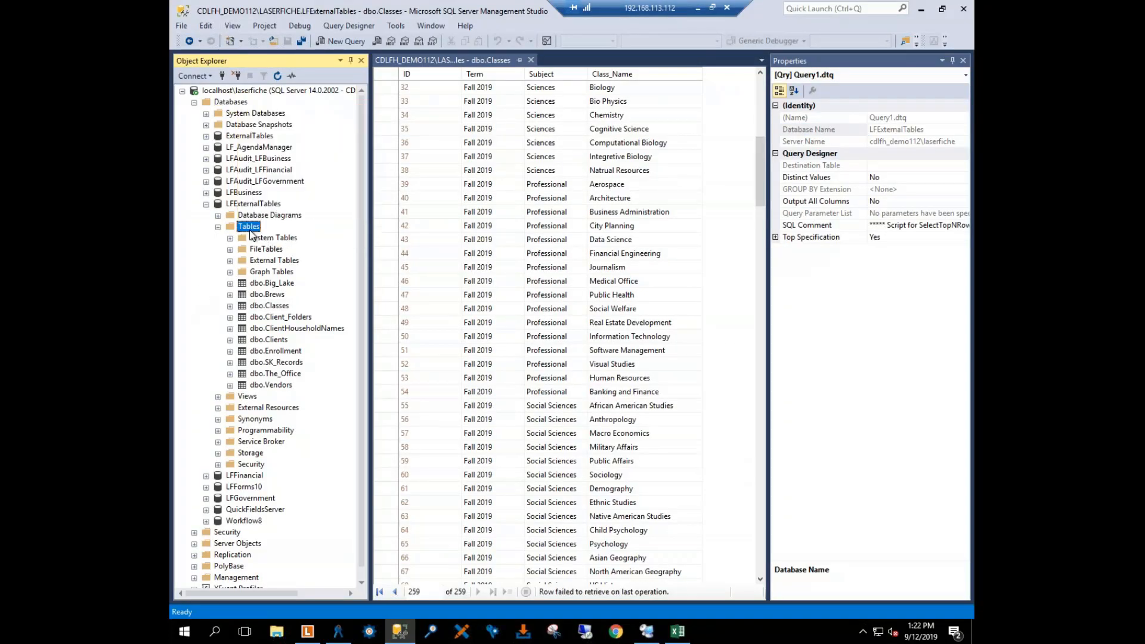
pyautogui.click(200, 253)
# Step: Switch to the Laserfiche Administration Console and review the external tables and fields of the LFFinancial repository
pyautogui.click(346, 637)
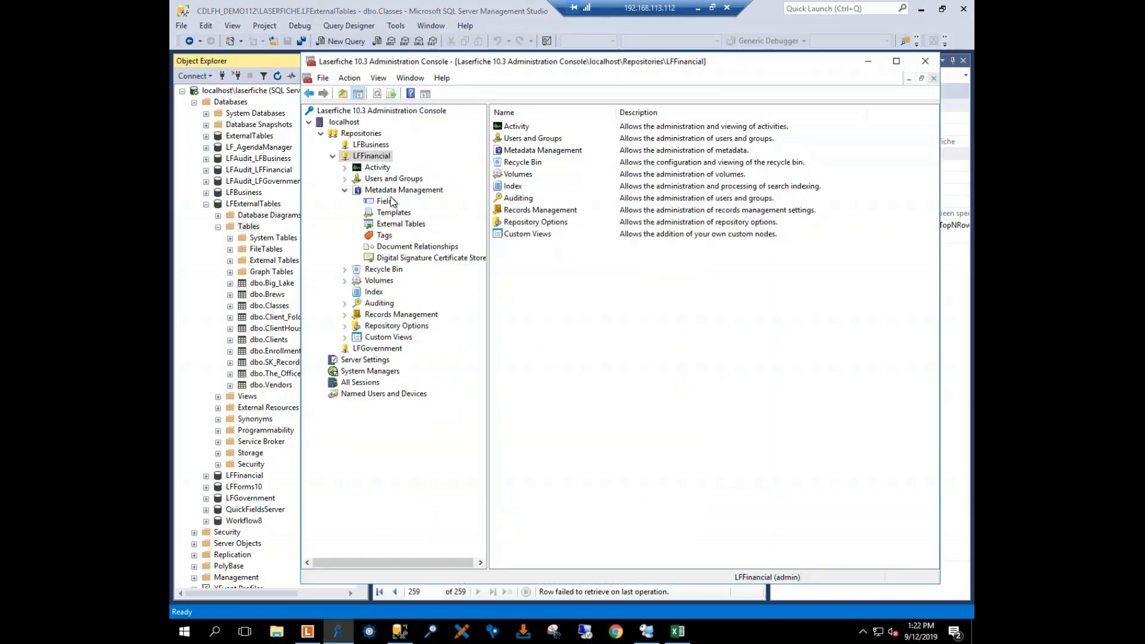
pyautogui.click(395, 225)
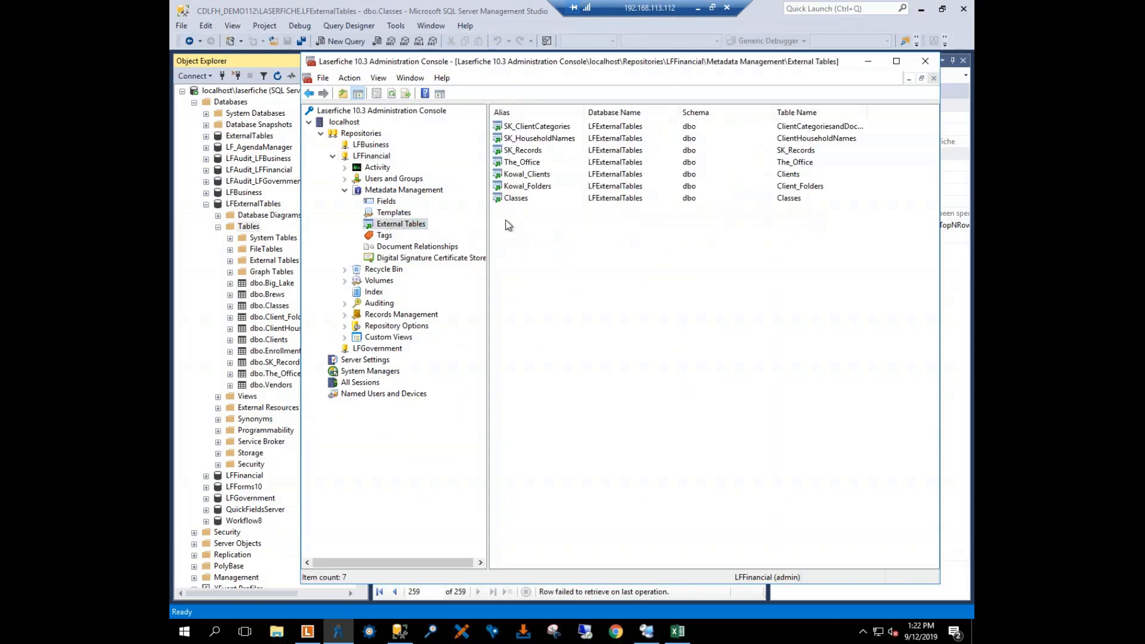
pyautogui.click(386, 203)
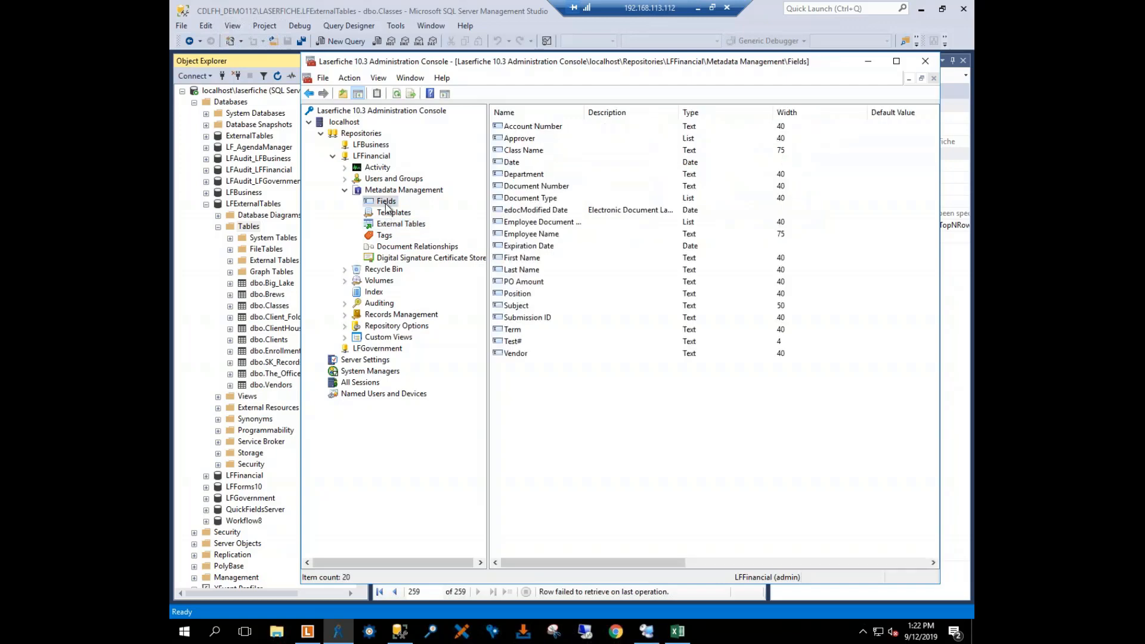
# Step: Review the dynamic field settings of the Classes template and close its properties without saving
pyautogui.click(392, 213)
pyautogui.click(511, 165)
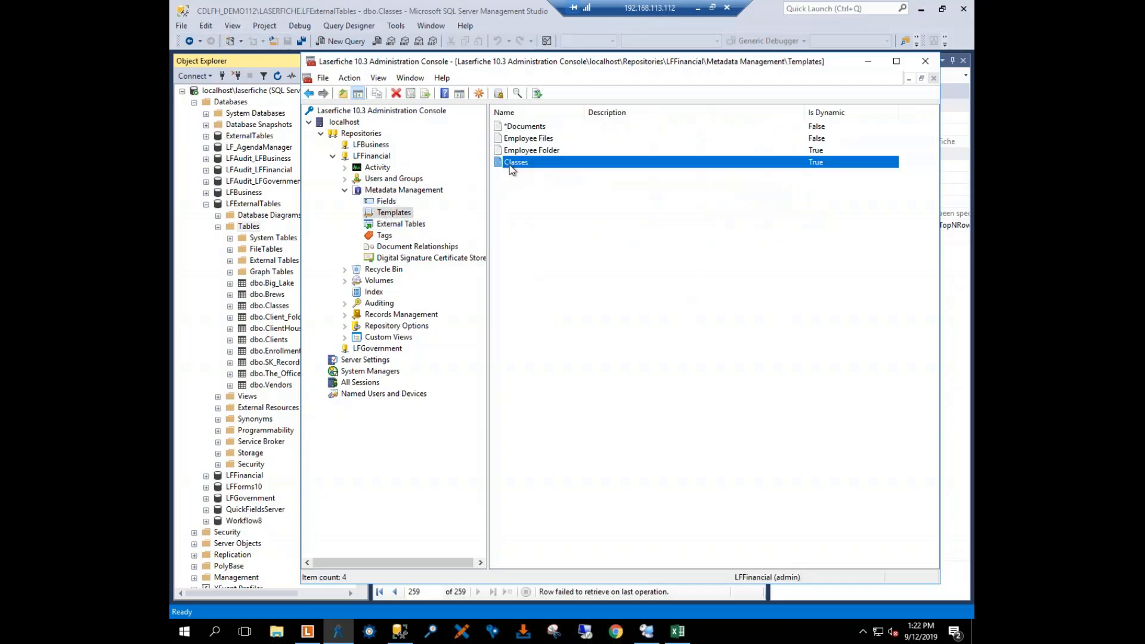
pyautogui.doubleClick(511, 165)
pyautogui.click(410, 146)
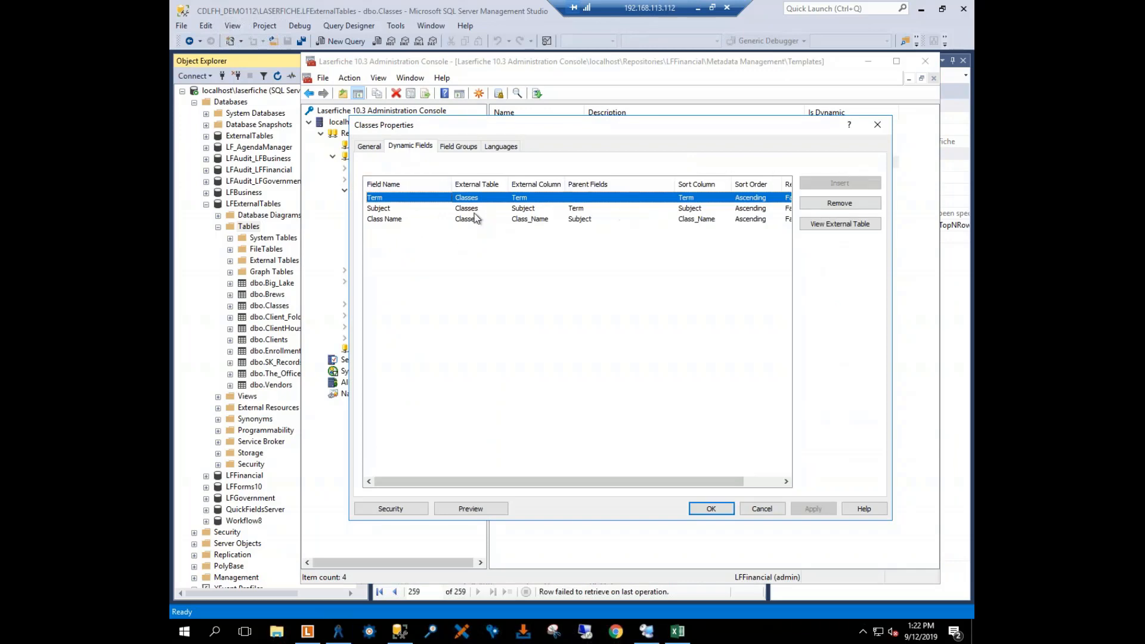
pyautogui.click(761, 509)
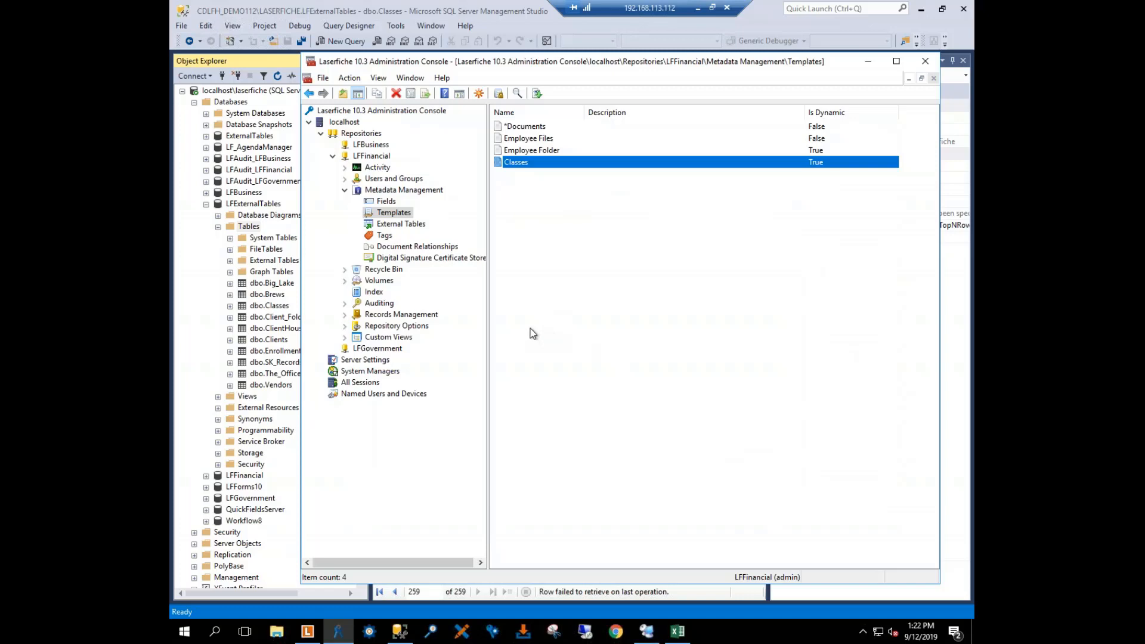